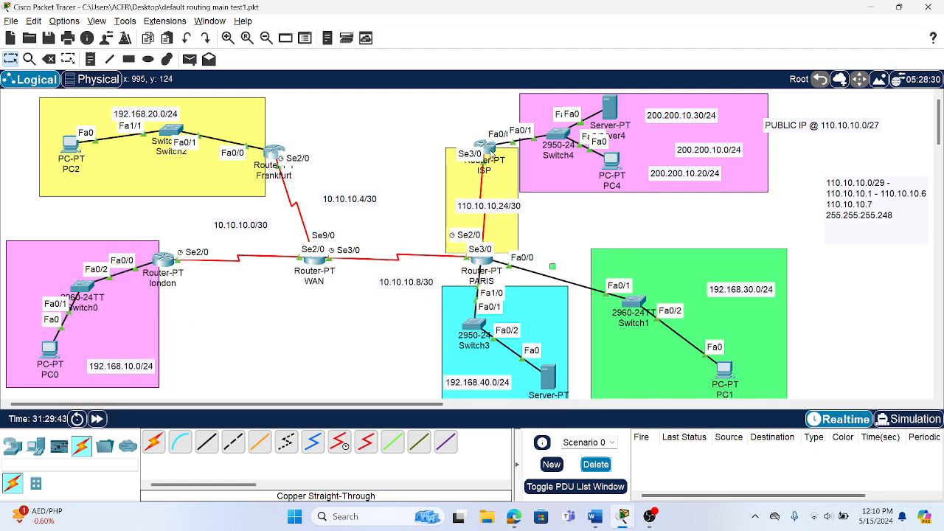
pyautogui.moveTo(492, 153)
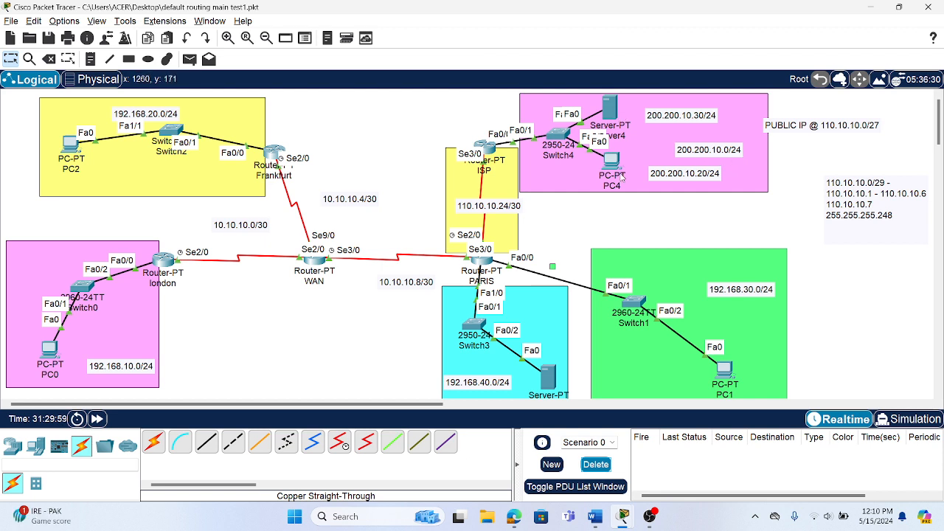
pyautogui.doubleClick(681, 117)
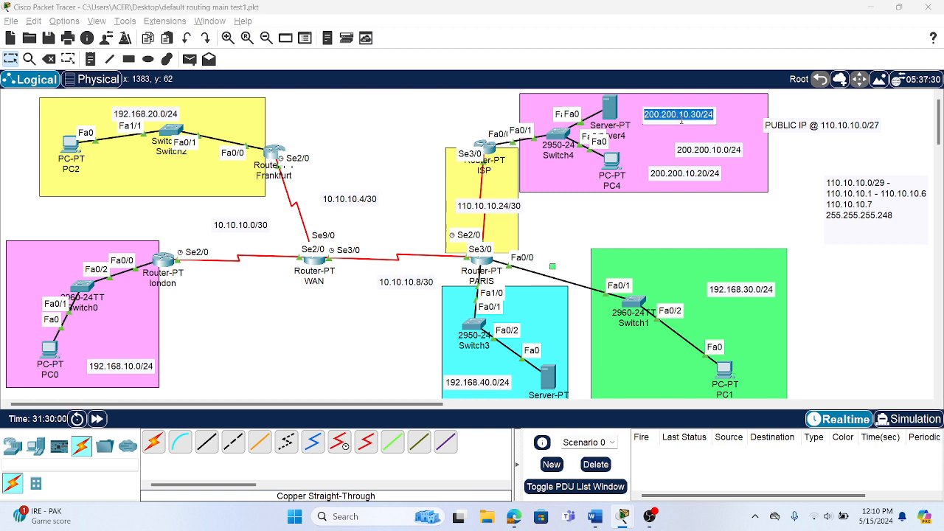
pyautogui.doubleClick(682, 115)
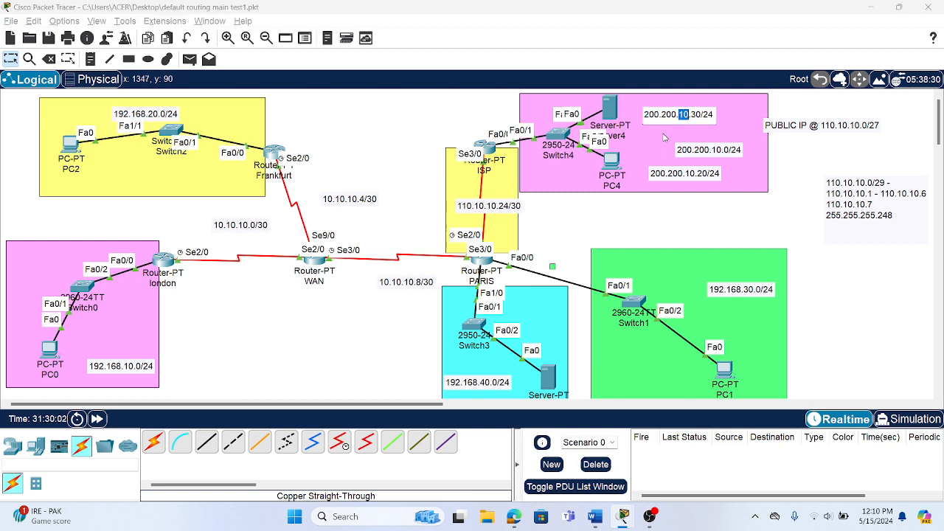
pyautogui.click(673, 137)
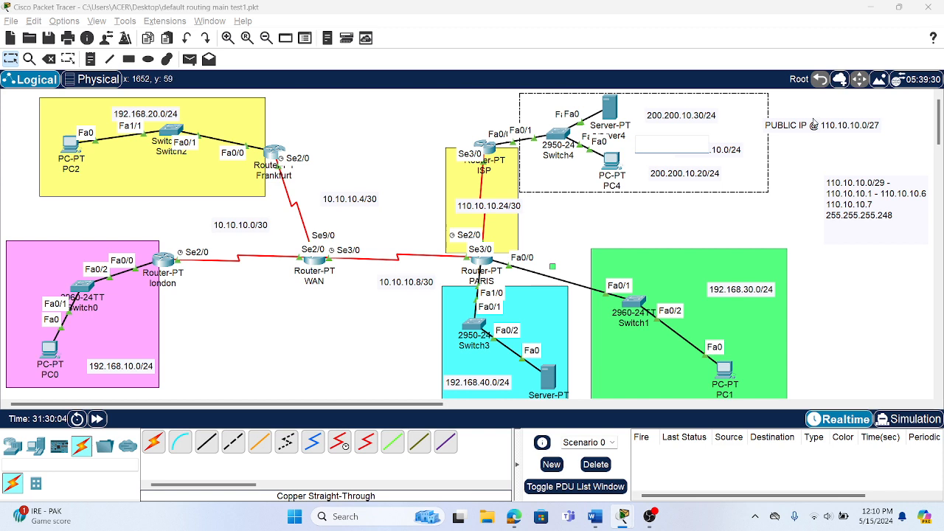
# Move the "PUBLIC IP @ 110.10.10.0/27" note slightly away from the pink ISP network area, above the 110.10.10.0/29 note.
pyautogui.moveTo(813, 125); pyautogui.dragTo(881, 134)
pyautogui.click(881, 135)
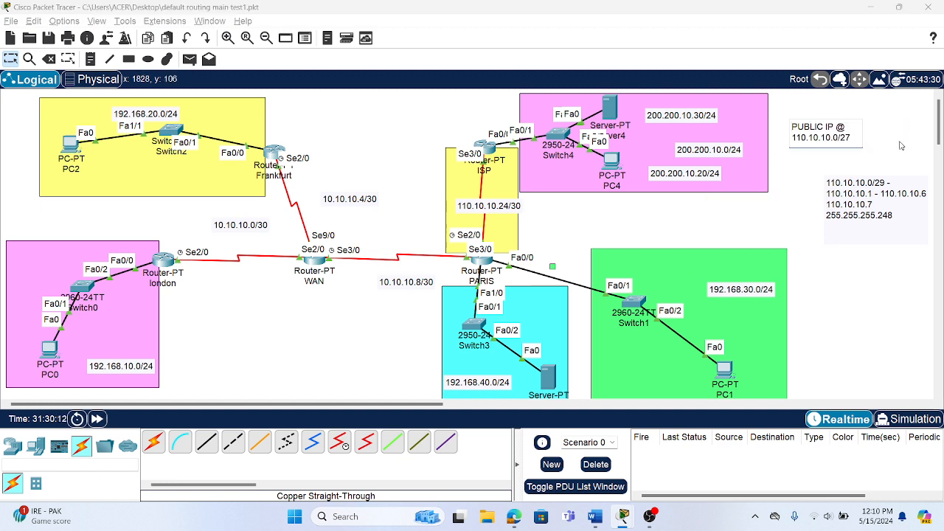
pyautogui.click(902, 146)
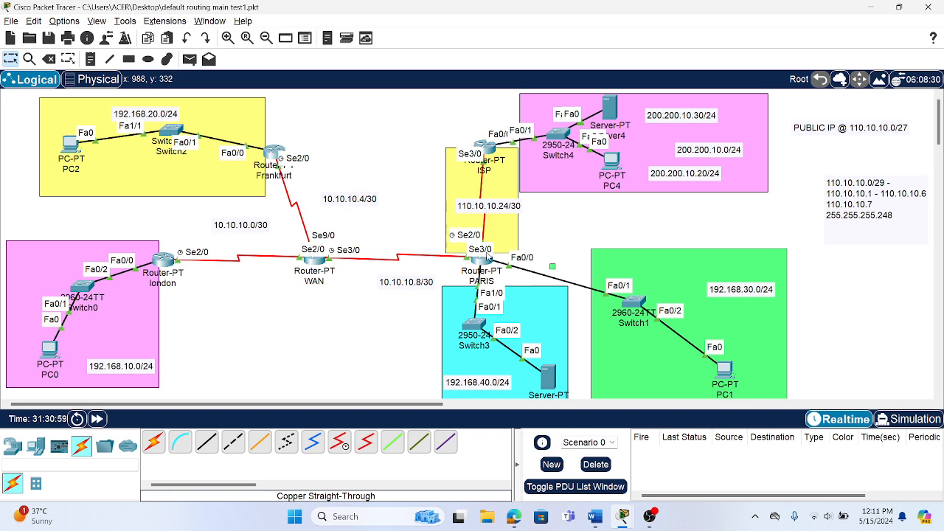
# Switch to the browser and examine the VLSM subnet table for 110.10.10.0/27, comparing its subnets with the Packet Tracer topology.
pyautogui.click(518, 516)
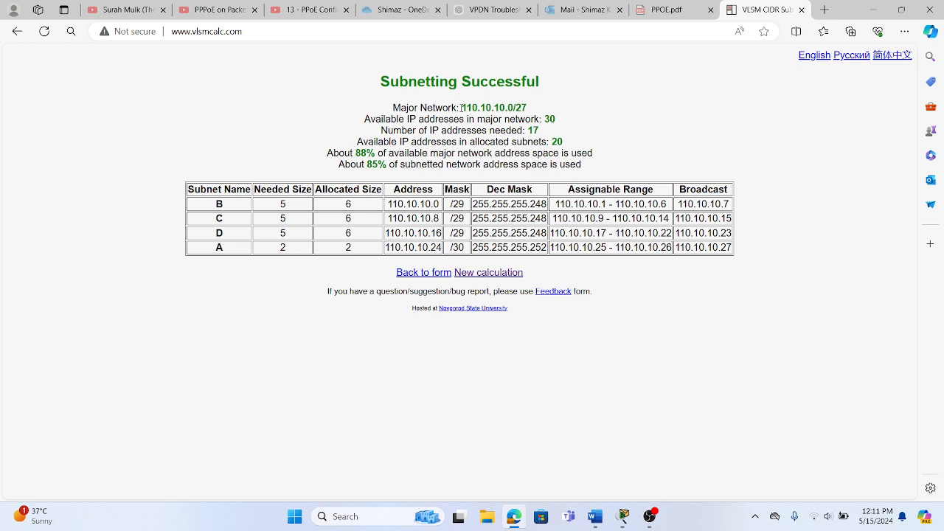
pyautogui.moveTo(462, 107); pyautogui.dragTo(532, 107)
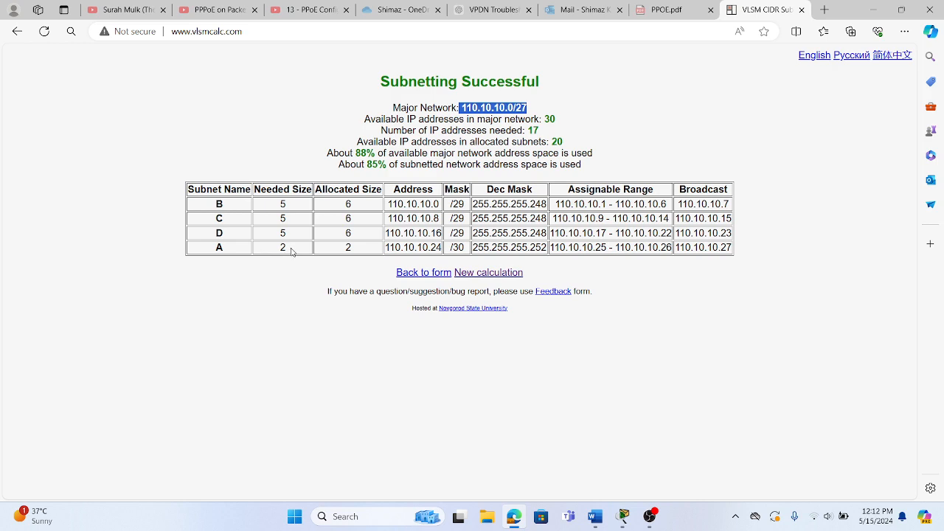
pyautogui.hotkey('alt', 'Tab')
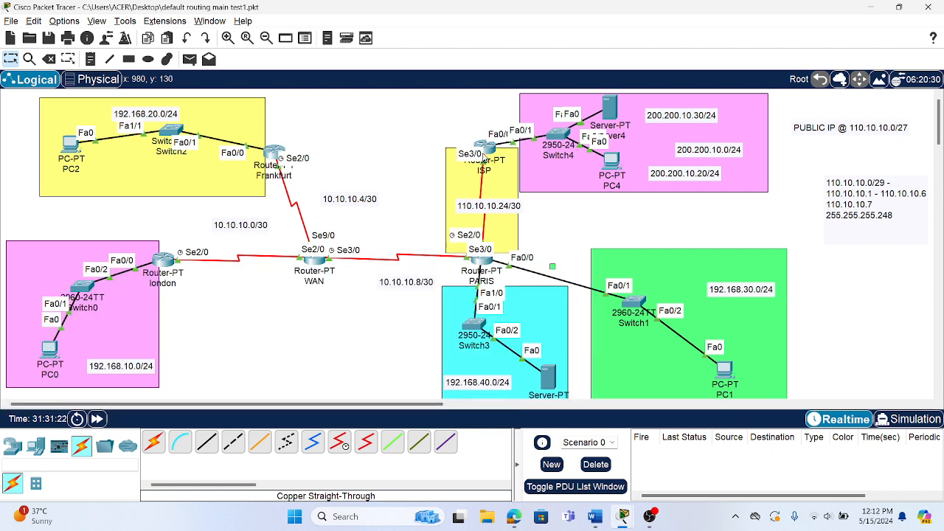
pyautogui.hotkey('alt', 'Tab')
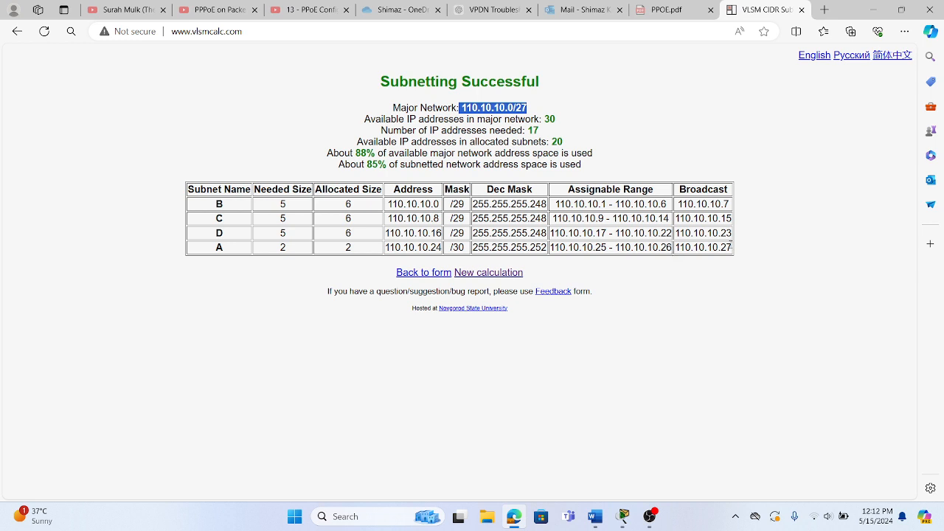
pyautogui.hotkey('alt', 'Tab')
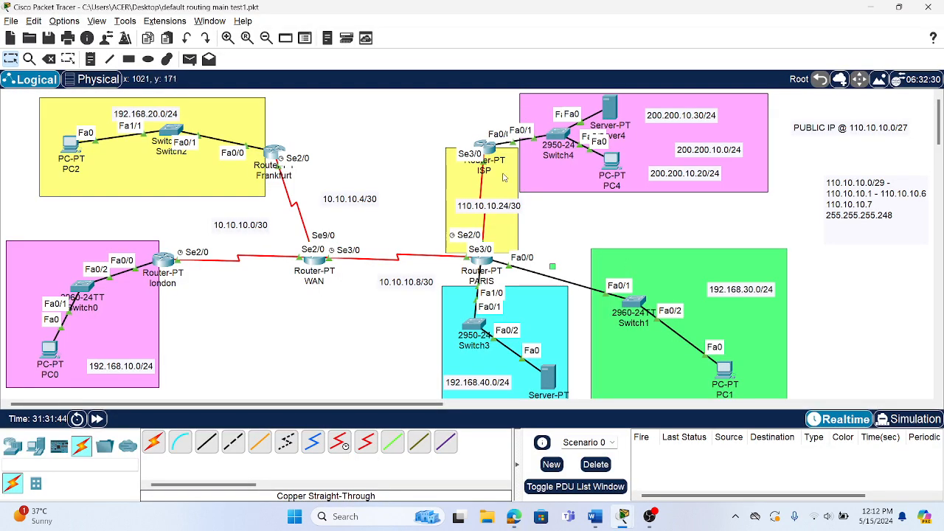
pyautogui.hotkey('alt', 'Tab')
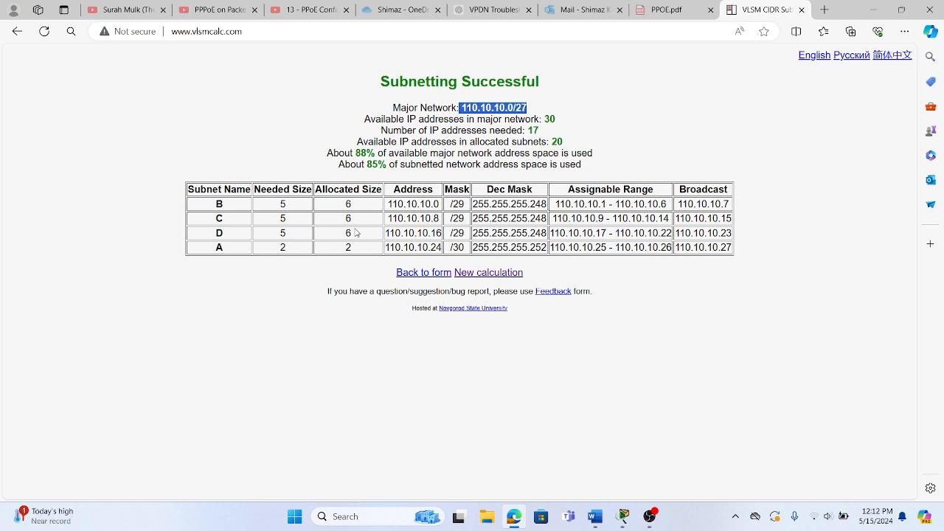
pyautogui.hotkey('alt', 'Tab')
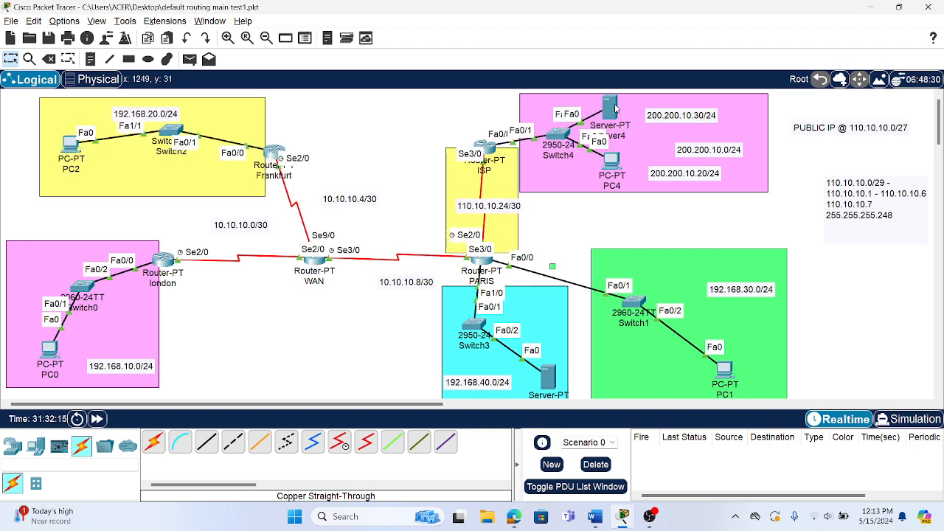
# Inspect the HTTP service and global settings of the server in the 192.168.40.0/24 network, and close its window.
pyautogui.moveTo(616, 109)
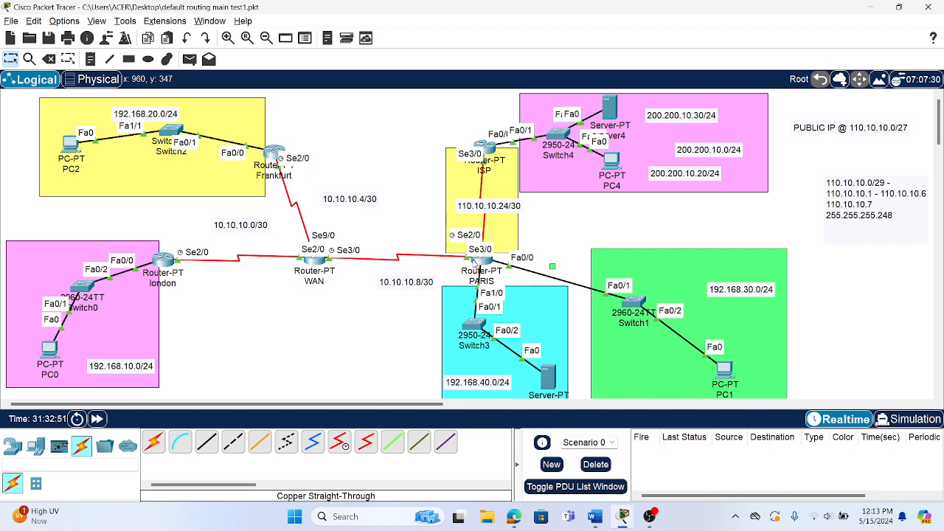
pyautogui.moveTo(482, 263)
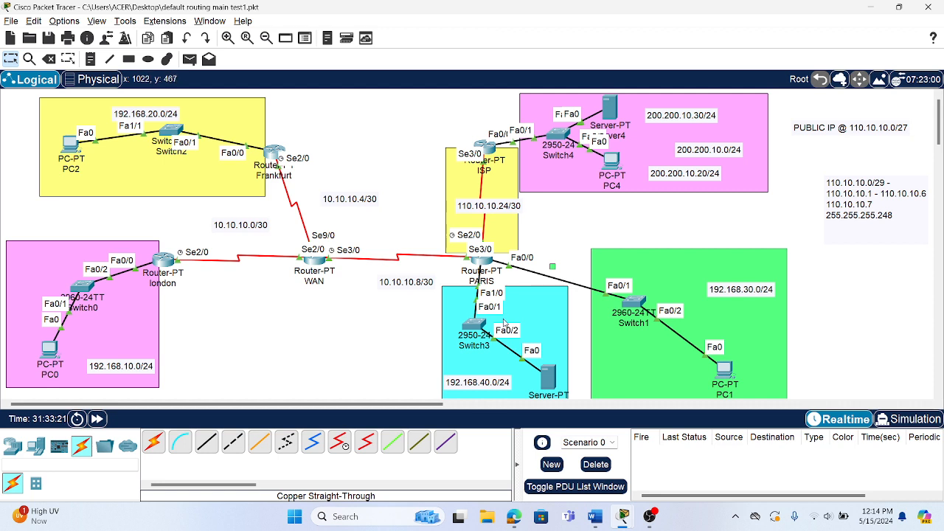
pyautogui.click(554, 381)
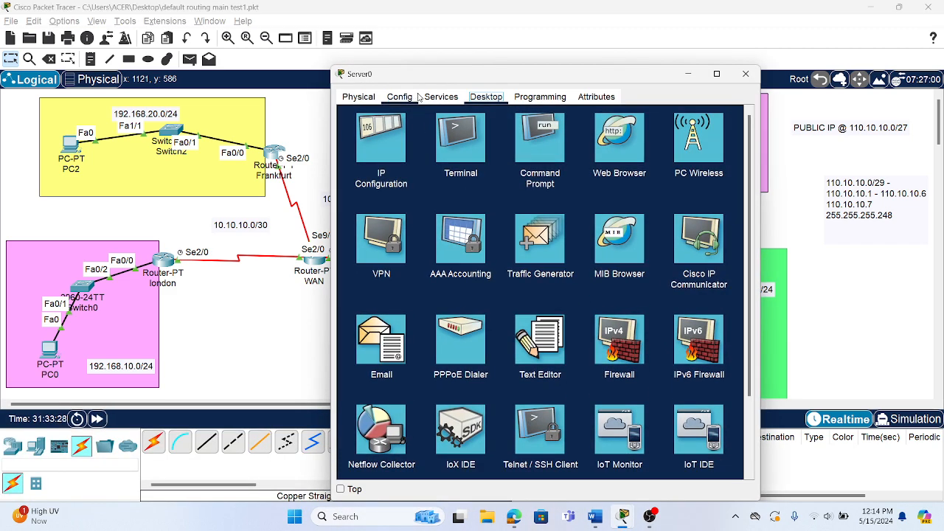
pyautogui.click(441, 97)
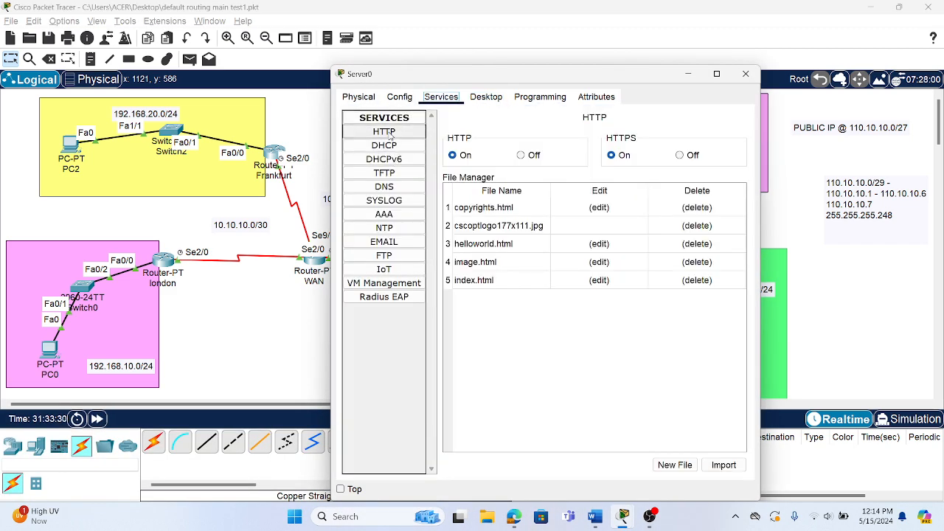
pyautogui.click(395, 98)
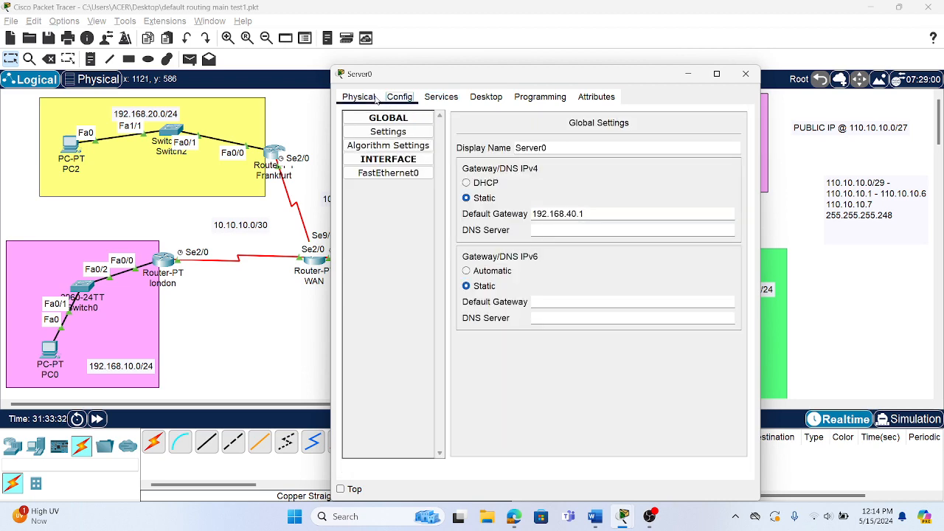
pyautogui.click(359, 97)
pyautogui.click(451, 100)
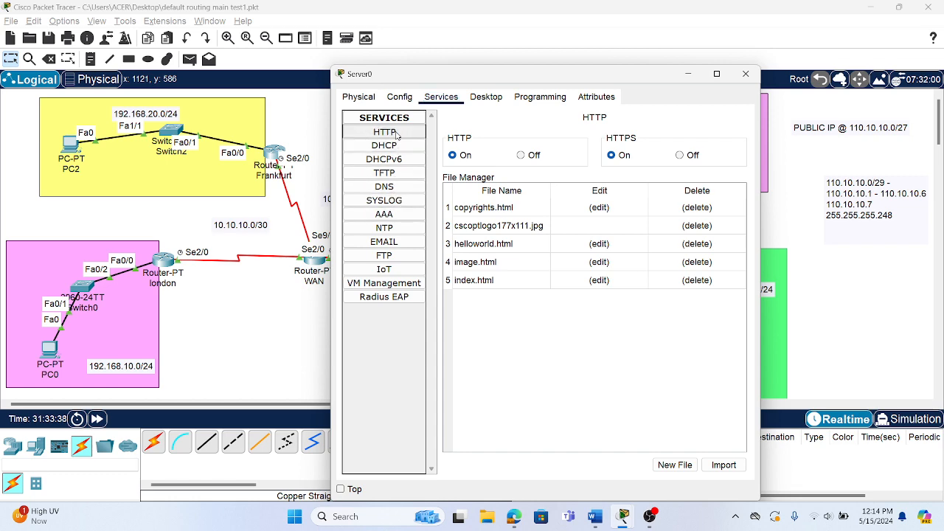
pyautogui.click(746, 73)
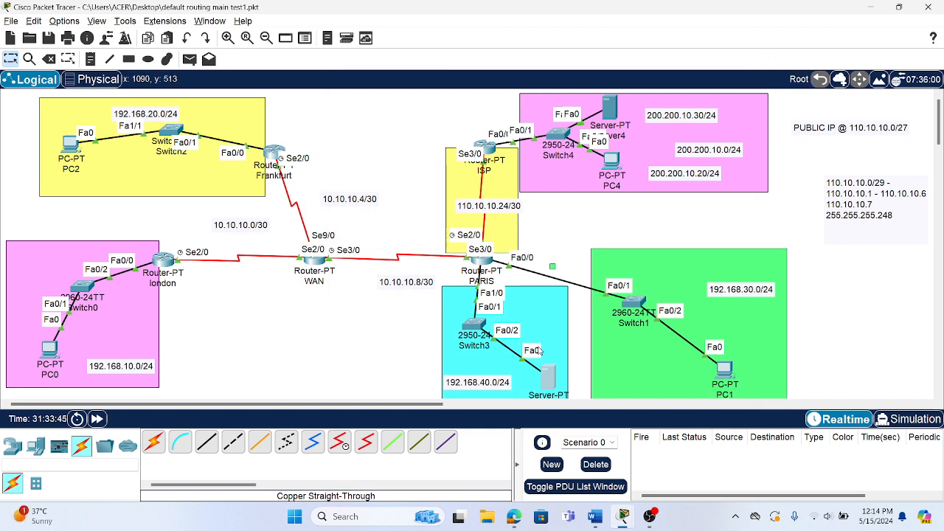
# Show the london router's running configuration with "sh run" from privileged mode and examine its interface addresses and OSPF networks.
pyautogui.moveTo(550, 384)
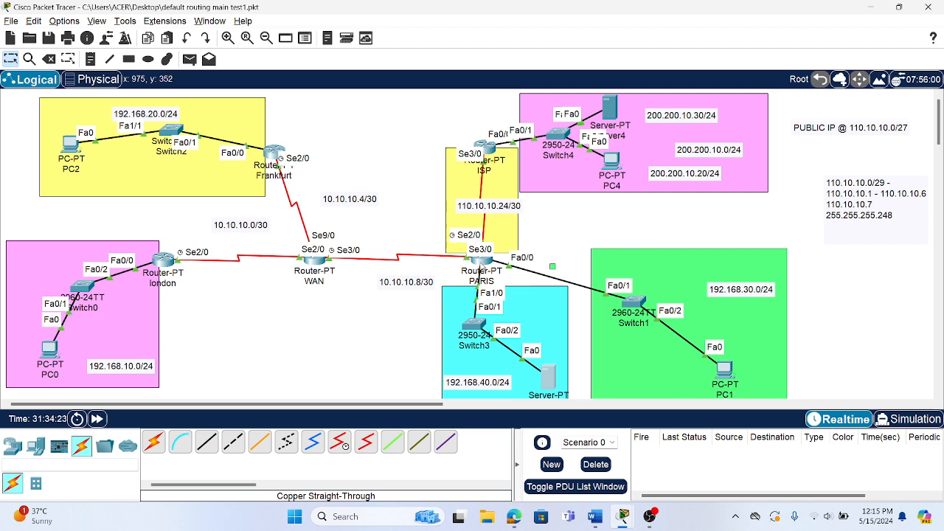
pyautogui.moveTo(481, 270)
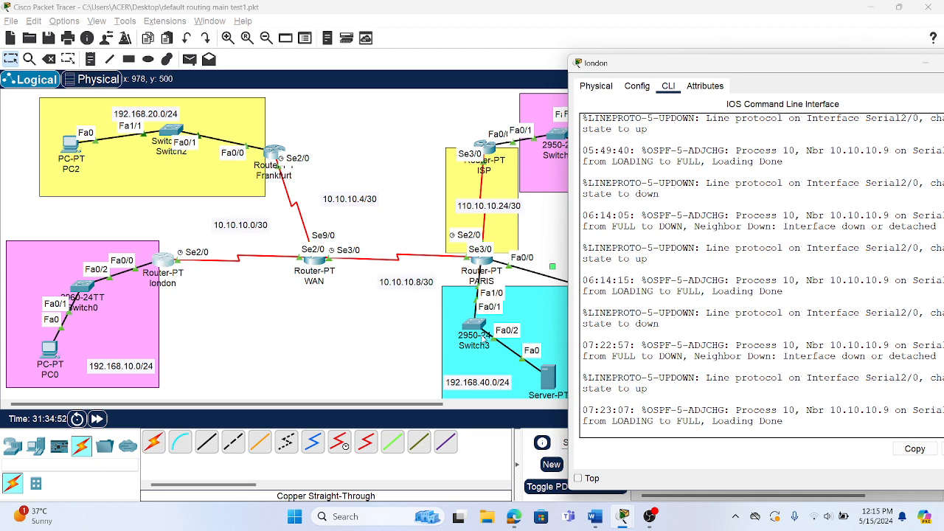
pyautogui.press('Return')
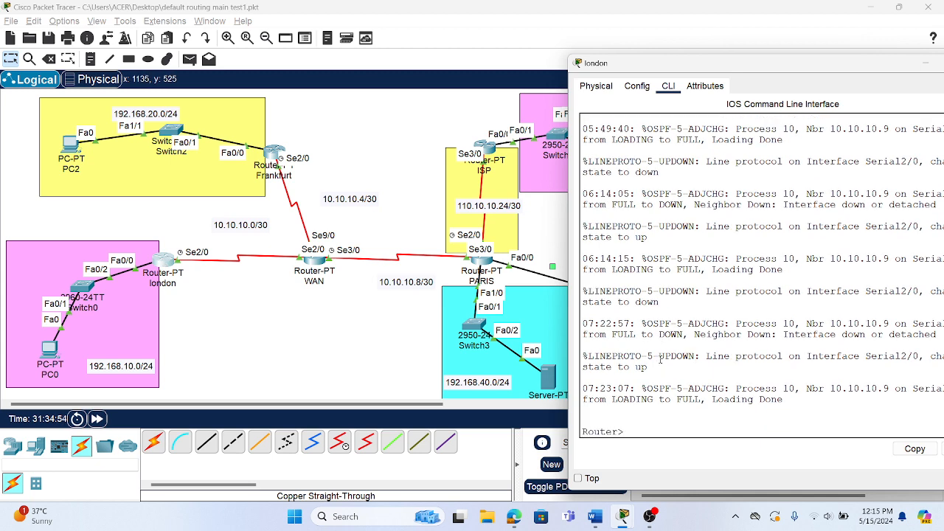
pyautogui.write('en')
pyautogui.press('Return')
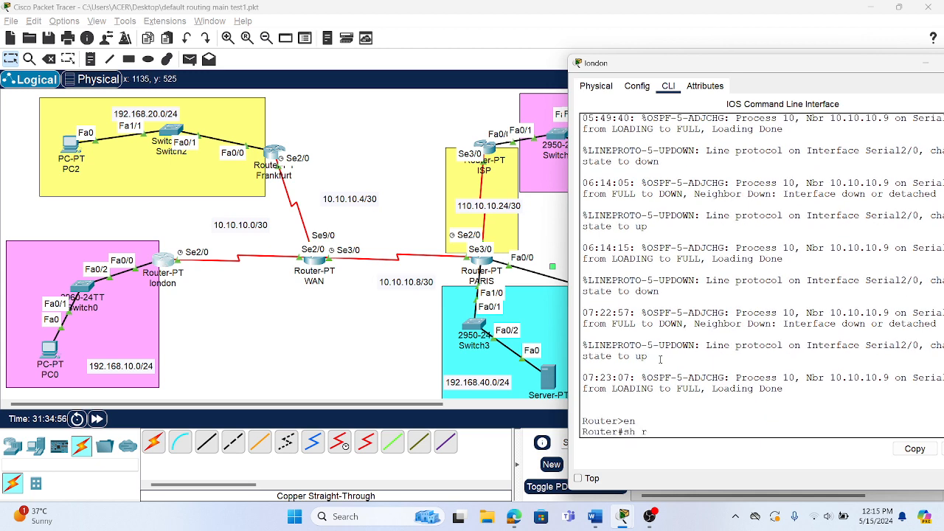
pyautogui.write('sh run')
pyautogui.press('Return')
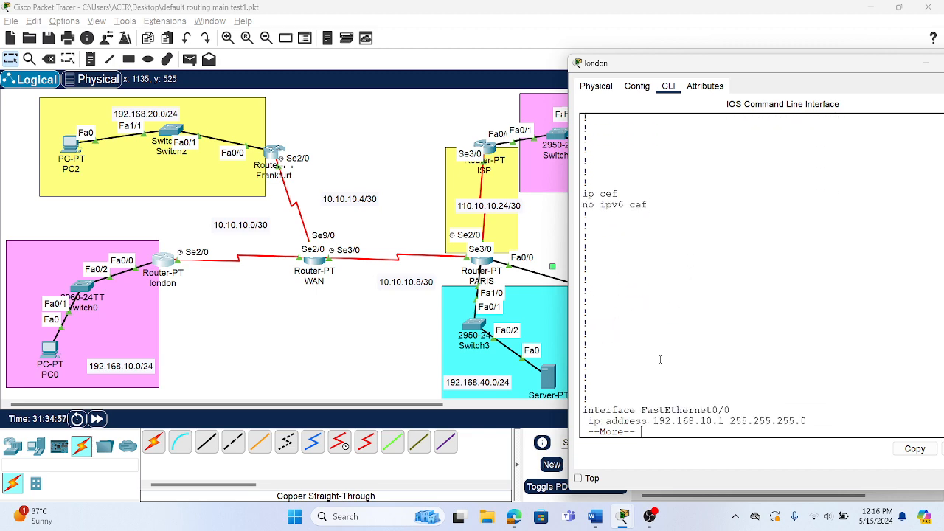
pyautogui.press('space')
pyautogui.press('space')
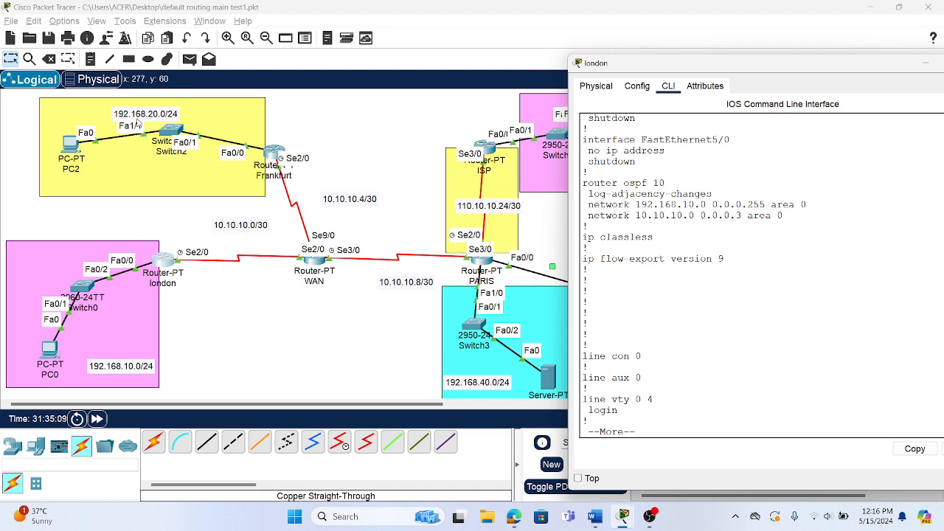
pyautogui.click(281, 158)
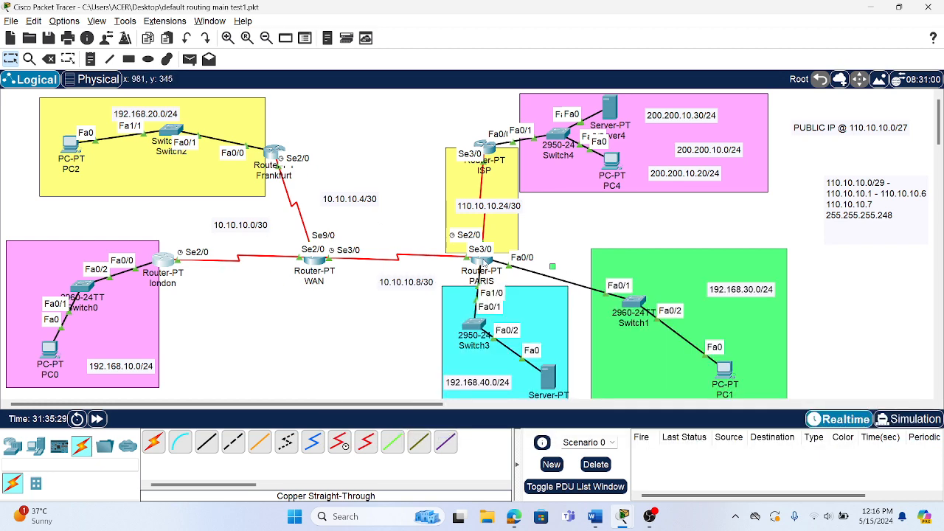
# Open the PARIS router's command line in a maximized window and enter global configuration mode with "en" and "config t".
pyautogui.moveTo(483, 264)
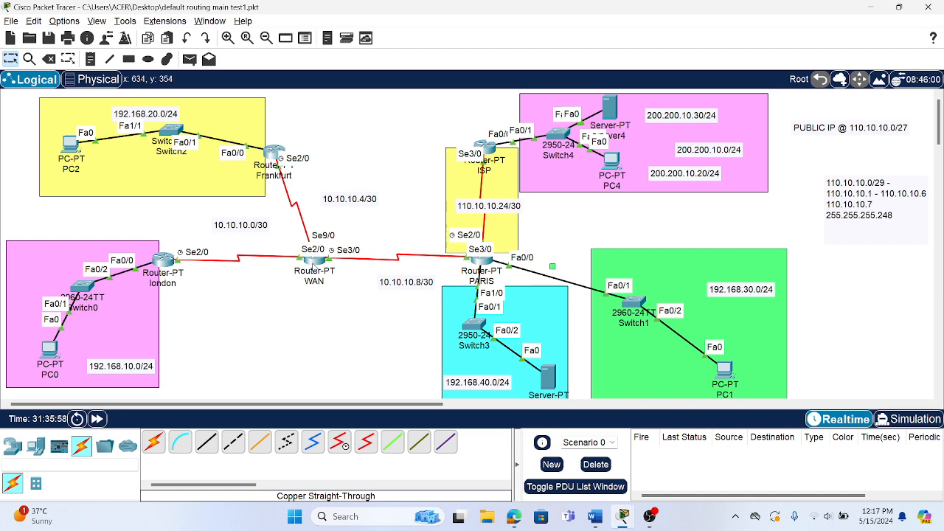
pyautogui.moveTo(314, 268)
pyautogui.moveTo(546, 378)
pyautogui.moveTo(482, 264)
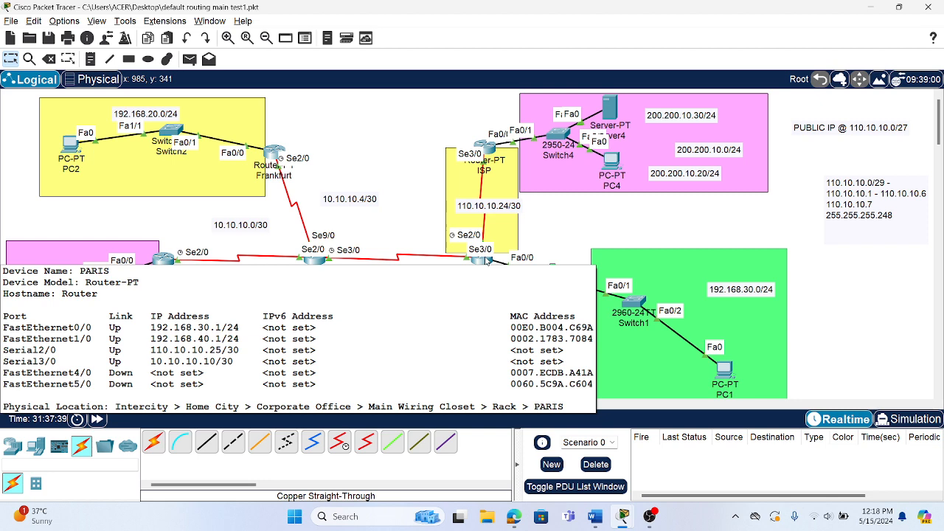
pyautogui.click(483, 259)
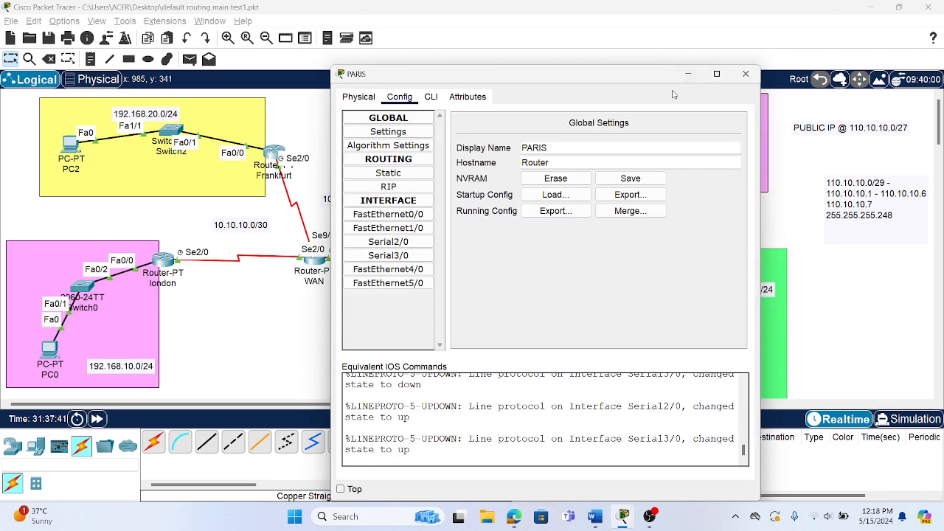
pyautogui.click(431, 97)
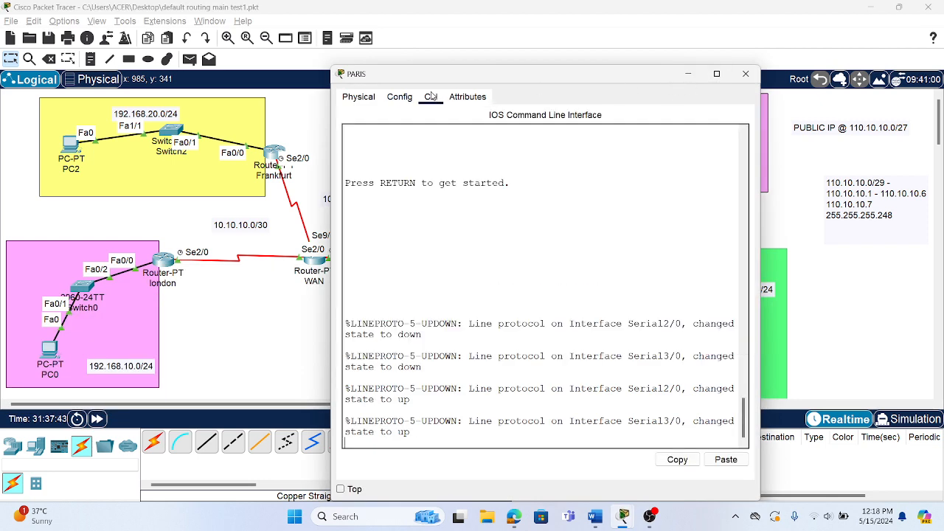
pyautogui.moveTo(513, 72); pyautogui.dragTo(763, 69)
pyautogui.press('Return')
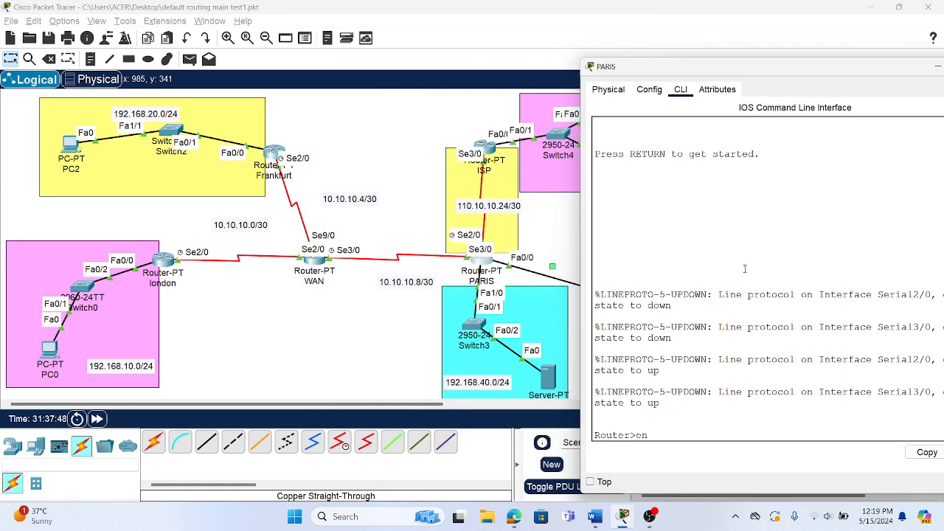
pyautogui.write('en')
pyautogui.press('Return')
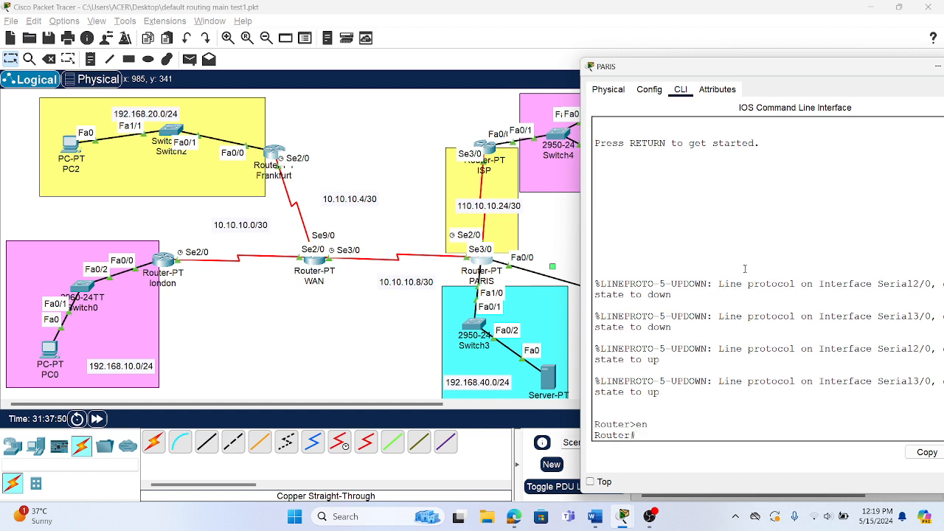
pyautogui.write('config t')
pyautogui.press('Return')
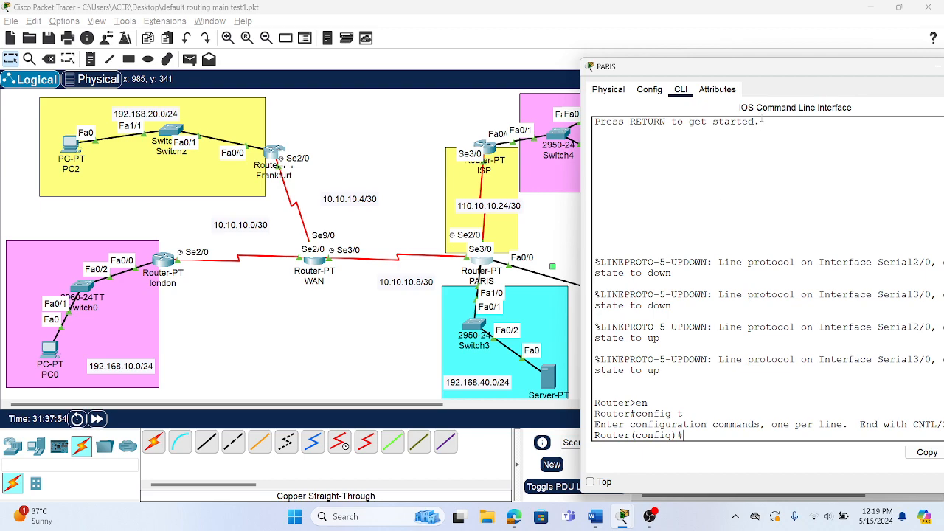
pyautogui.moveTo(767, 68); pyautogui.dragTo(145, 3)
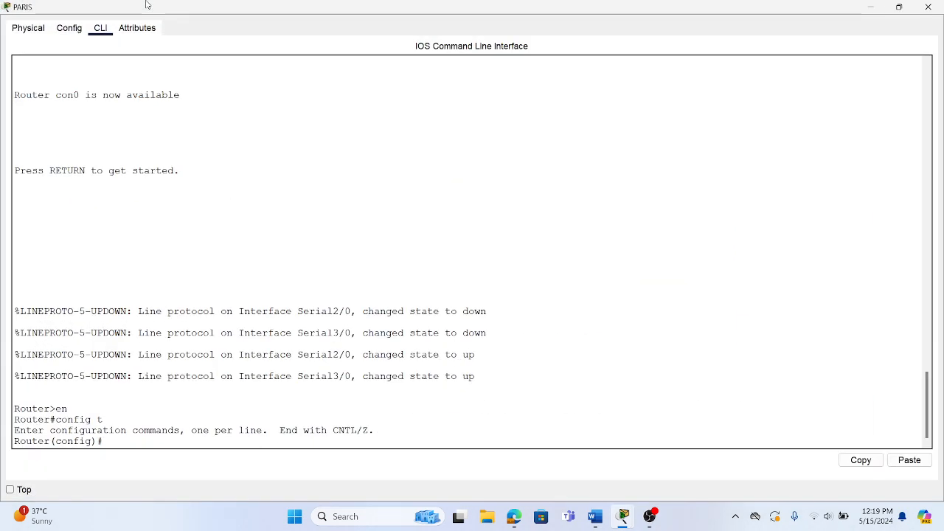
# Restore the PARIS window to a smaller size beside its part of the topology and start OSPF process 10 with "router ospf 10".
pyautogui.click(899, 7)
pyautogui.moveTo(752, 30); pyautogui.dragTo(220, 31)
pyautogui.moveTo(223, 31)
pyautogui.mouseDown()
pyautogui.moveTo(238, 31)
pyautogui.moveTo(175, 19)
pyautogui.moveTo(234, 20)
pyautogui.moveTo(215, 22)
pyautogui.mouseUp()
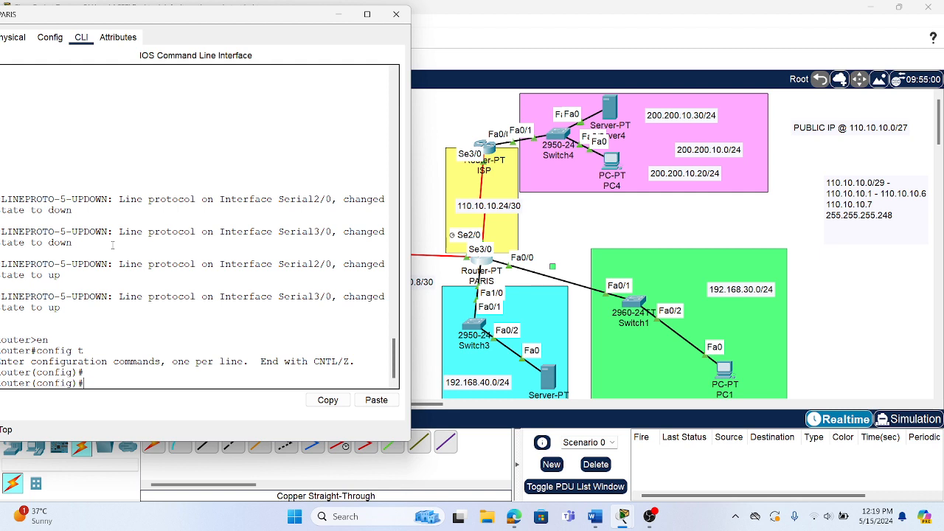
pyautogui.write('router ospf 10')
pyautogui.press('Return')
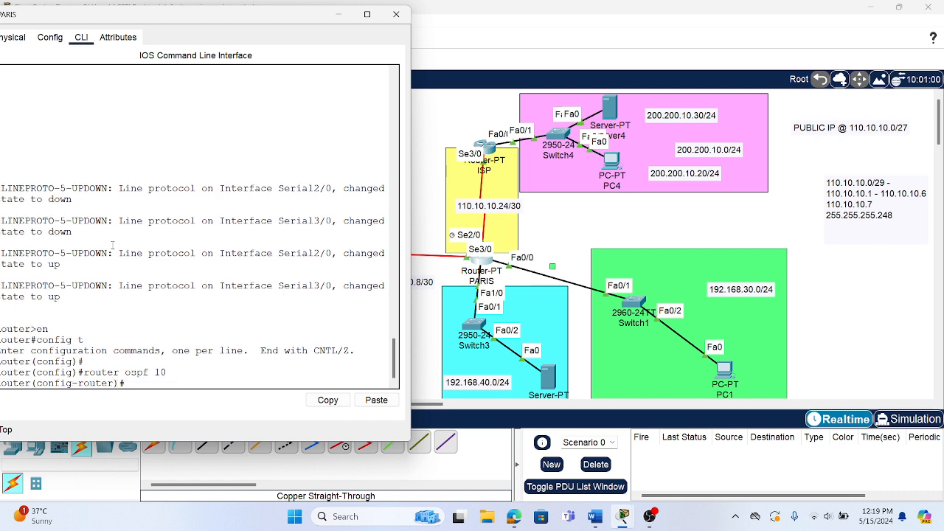
# Advertise the 192.168.30.0 network in OSPF area 0 on PARIS with wildcard mask 0.0.0.255.
pyautogui.write('network')
pyautogui.write('192.168.30.0 0.0.0.')
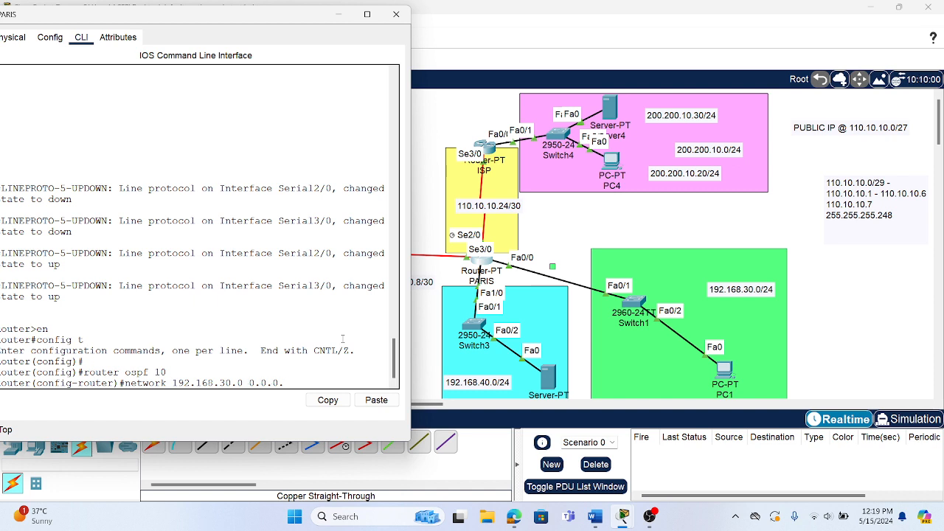
pyautogui.write('255')
pyautogui.write(' area ')
pyautogui.write('0')
pyautogui.press('Return')
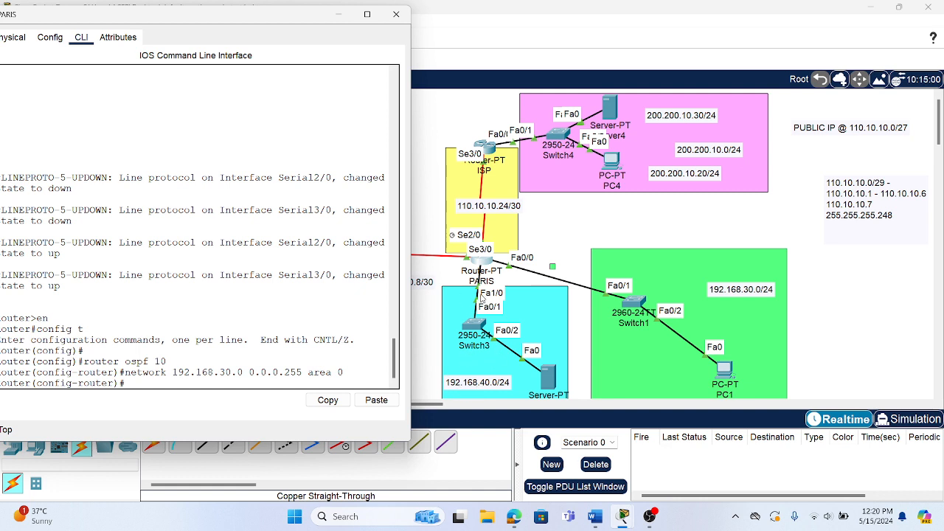
# Advertise the 192.168.40.0 network in OSPF area 0 on PARIS with wildcard mask 0.0.0.255.
pyautogui.write('network 192.168.40.0 ')
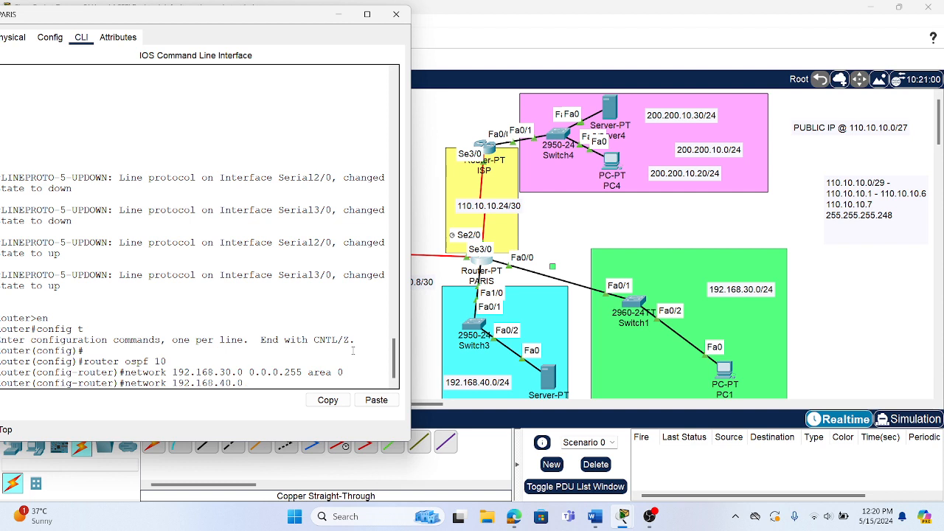
pyautogui.write('0.0.0.255 area 0')
pyautogui.press('Return')
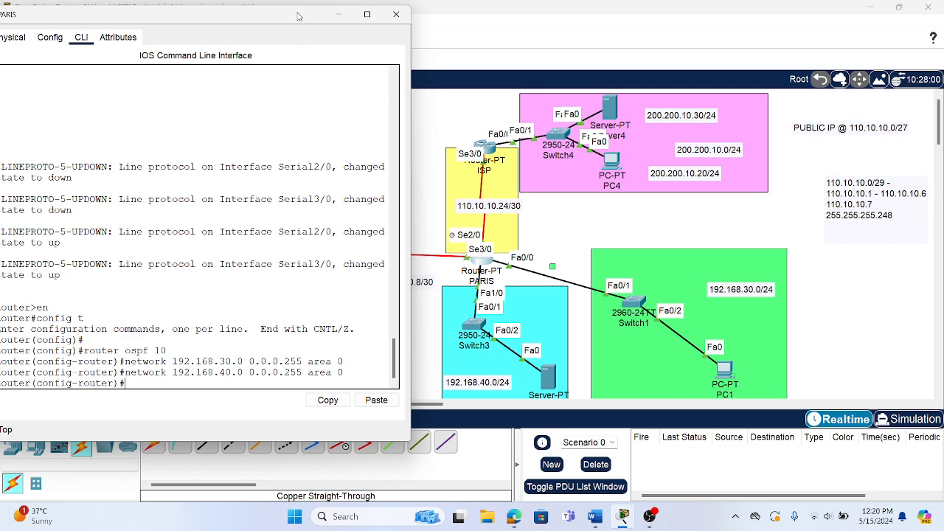
pyautogui.moveTo(300, 17); pyautogui.dragTo(817, 21)
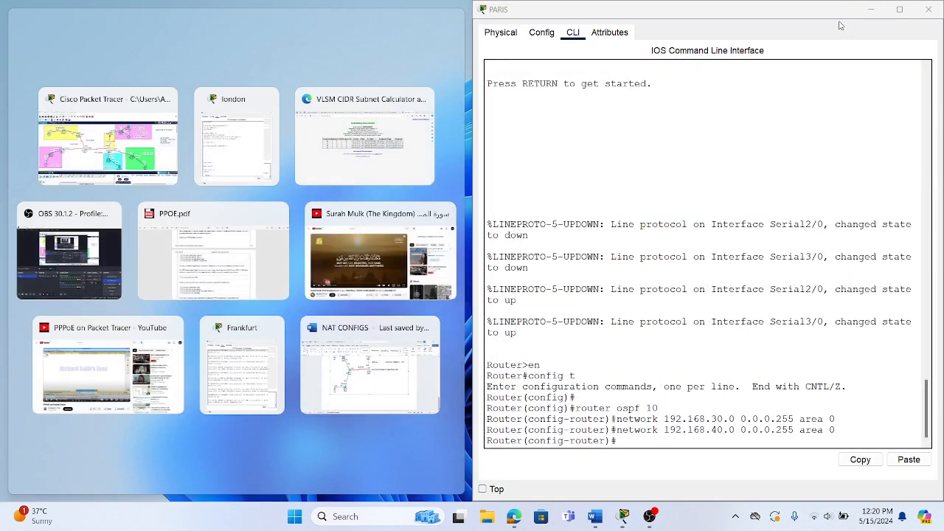
pyautogui.click(898, 11)
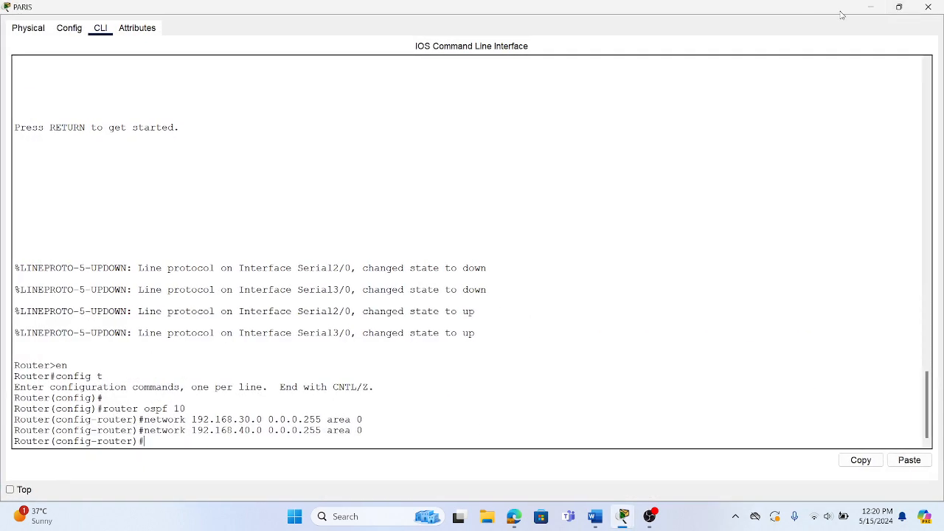
pyautogui.click(899, 8)
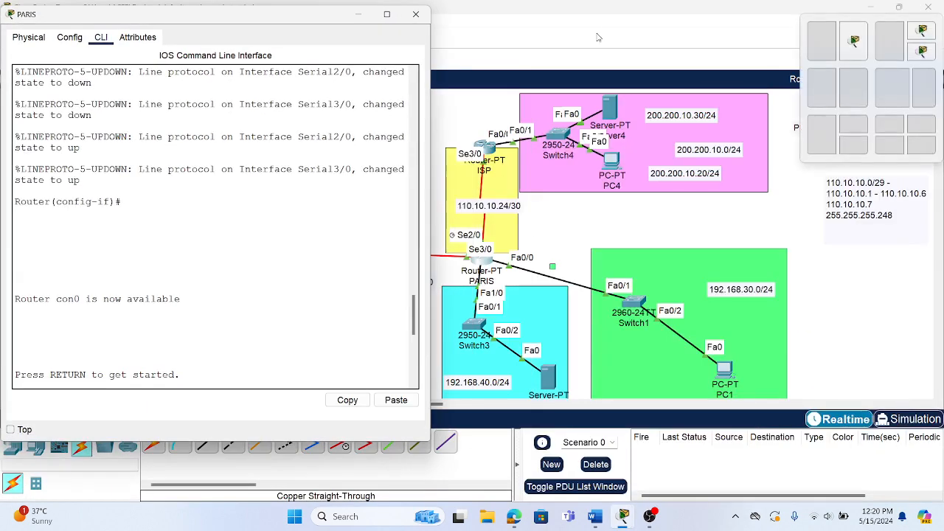
pyautogui.moveTo(317, 18); pyautogui.dragTo(666, 2)
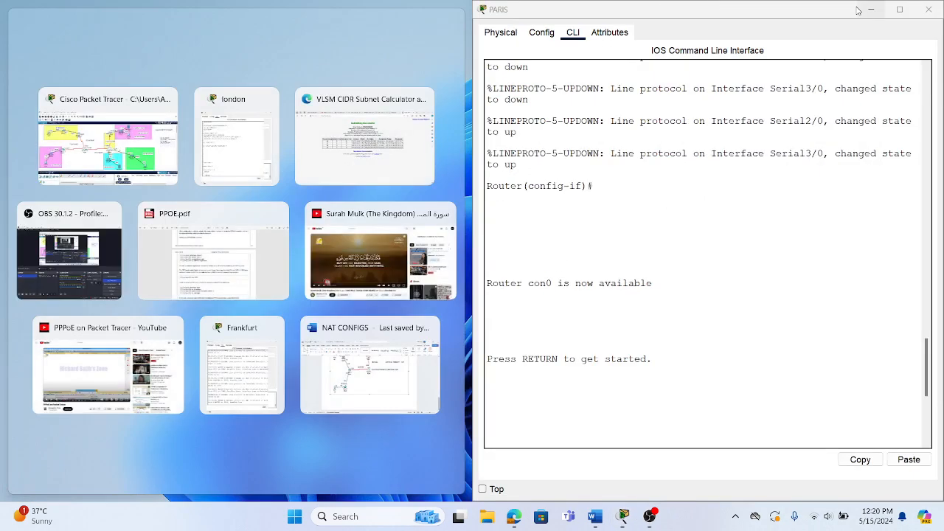
pyautogui.click(900, 8)
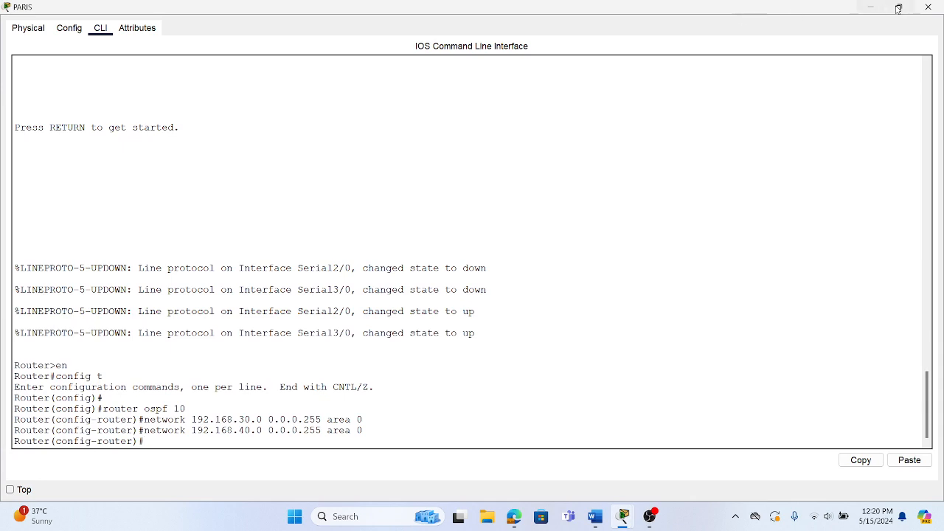
pyautogui.click(899, 7)
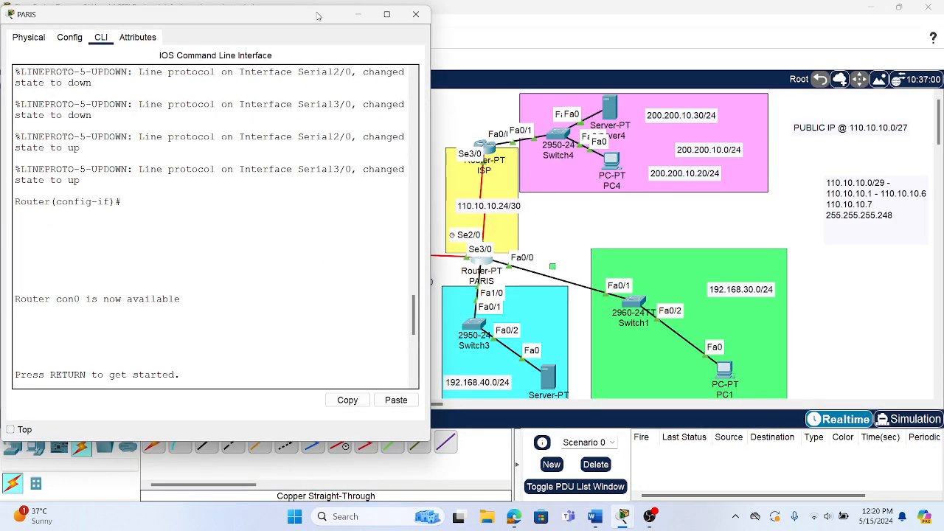
# Move the PARIS window clear of the WAN link and advertise 10.10.10.8 with wildcard mask 0.0.0.3 in OSPF area 0.
pyautogui.moveTo(318, 16); pyautogui.dragTo(812, 20)
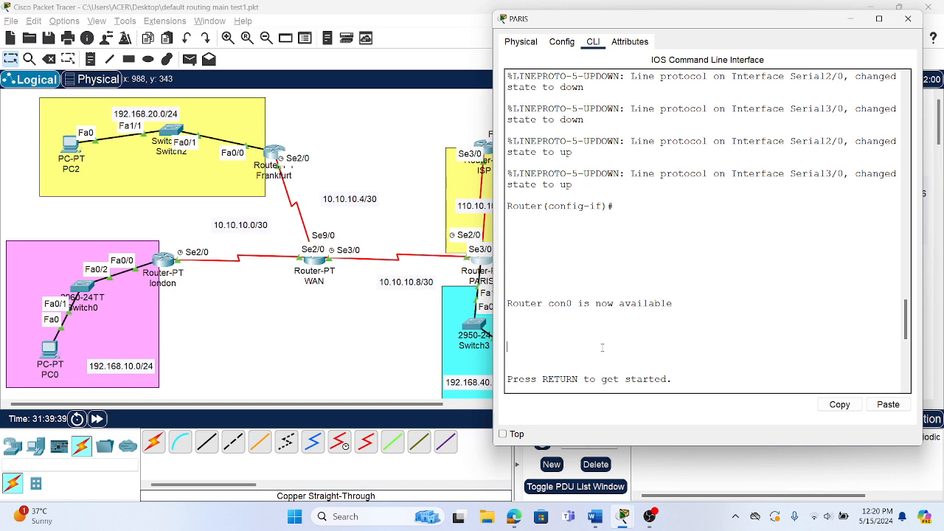
pyautogui.write('en config t router ospf 10 network 192.168.30.0 0.0.0.255 area 0 network 192.168.40.0 0.0.0.255 area 0')
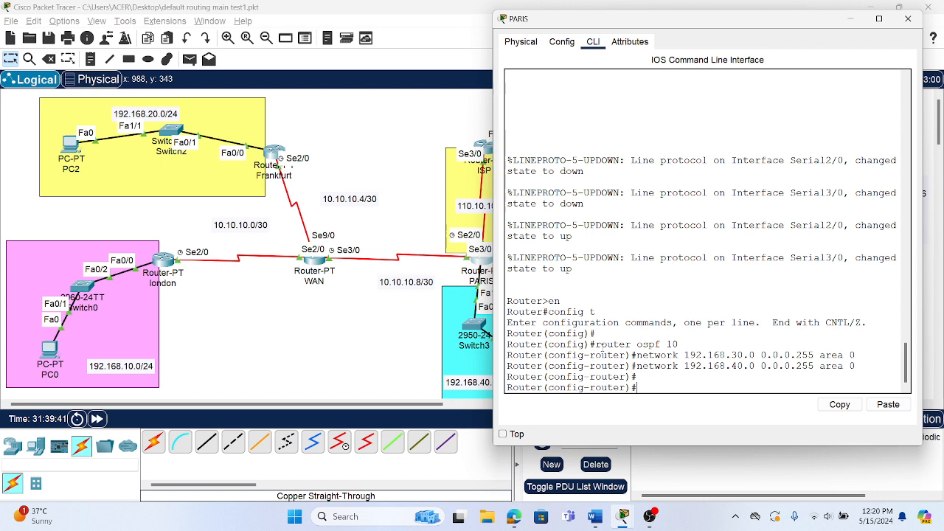
pyautogui.write('network 10.10.10.8 0.0.0')
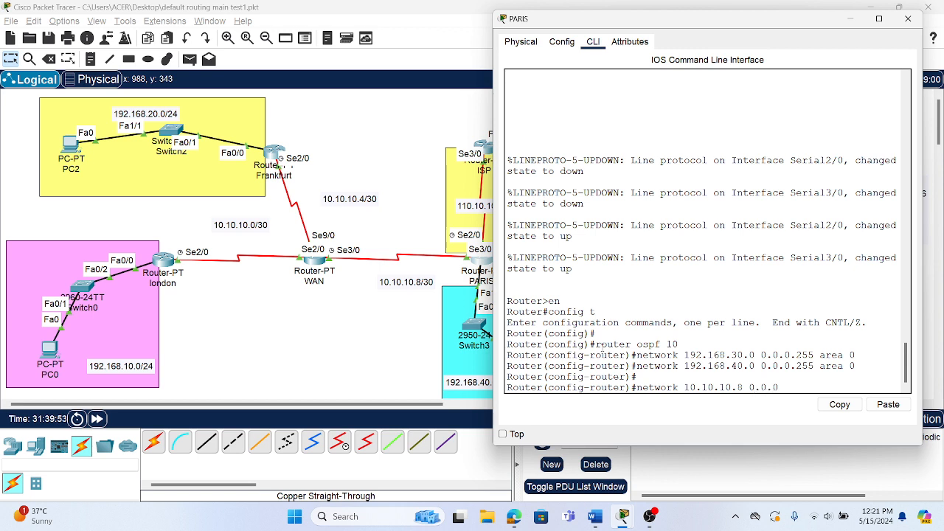
pyautogui.write('.3 area 0')
pyautogui.press('Return')
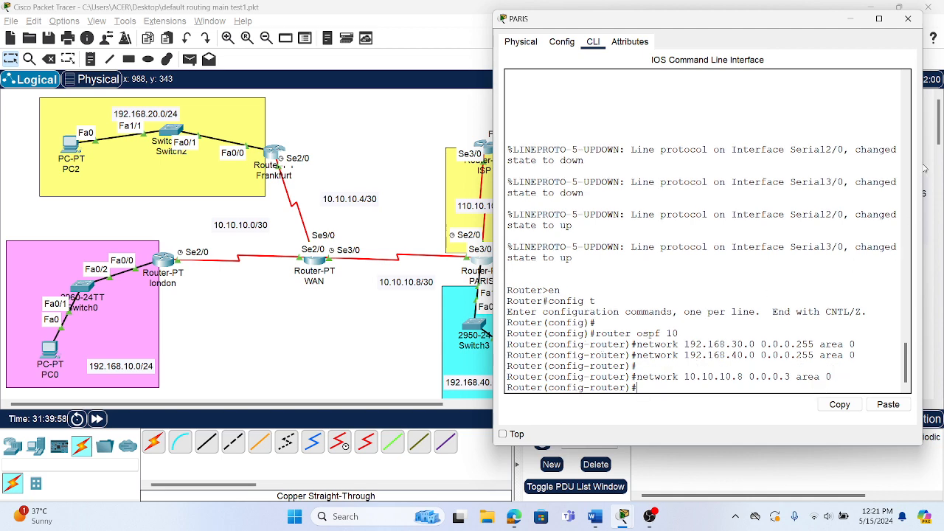
# Minimize the PARIS window to view the topology, bring it back and leave OSPF router configuration mode with "exit".
pyautogui.click(850, 20)
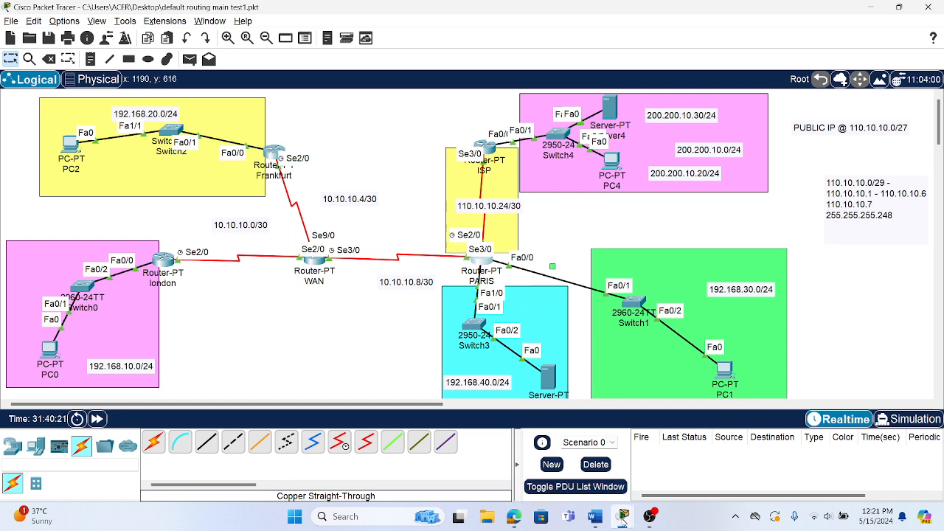
pyautogui.moveTo(624, 520)
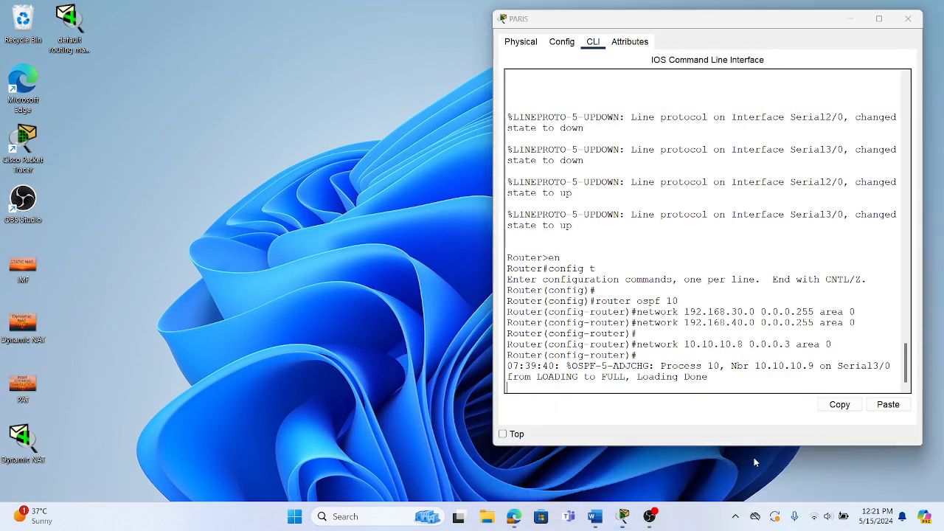
pyautogui.click(759, 458)
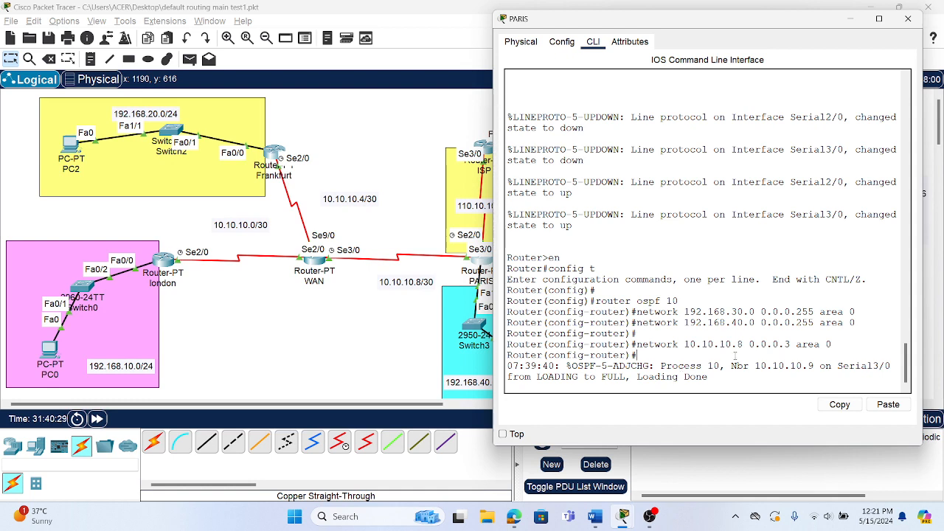
pyautogui.press('Return')
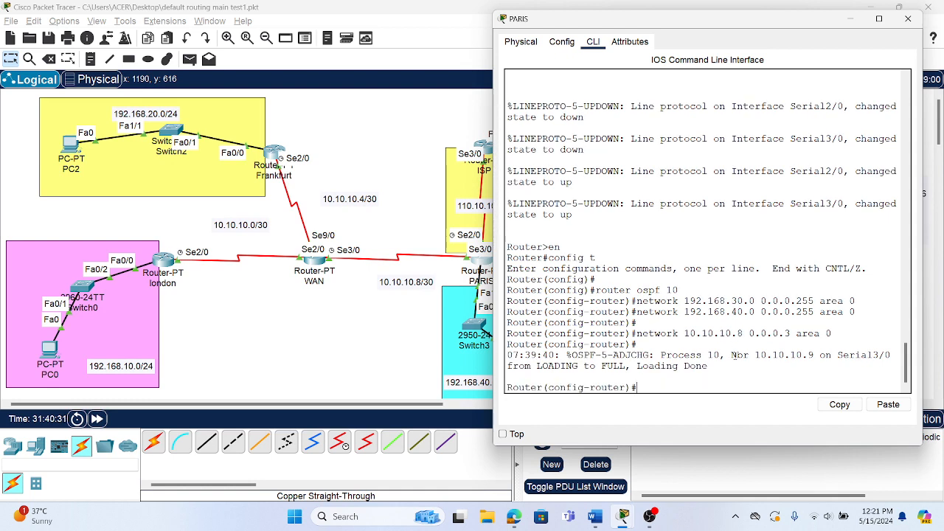
pyautogui.write('exit')
pyautogui.press('Return')
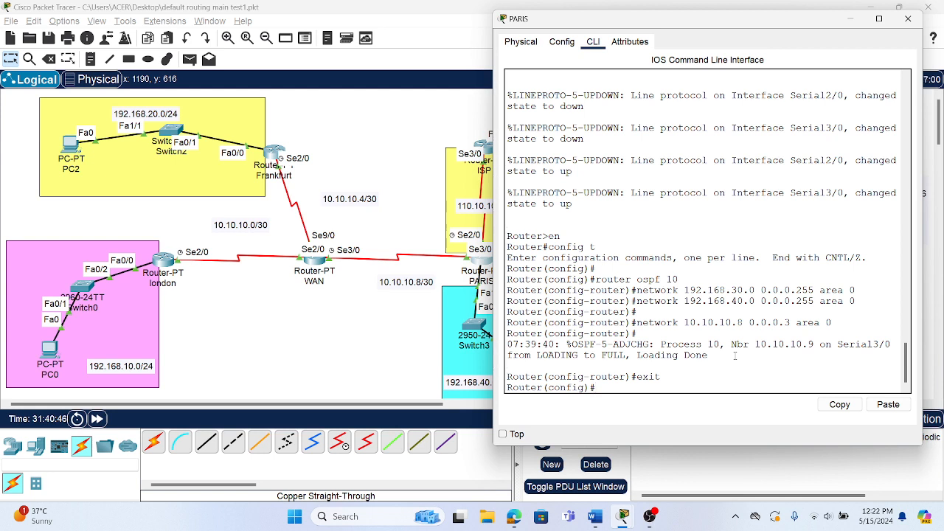
# Add a default route on PARIS with "ip route 0.0.0.0 0.0.0.0 se2/0", checking the router's interface summary on the topology for the exit interface.
pyautogui.write('ip route 0.0.0.0 0.0.0')
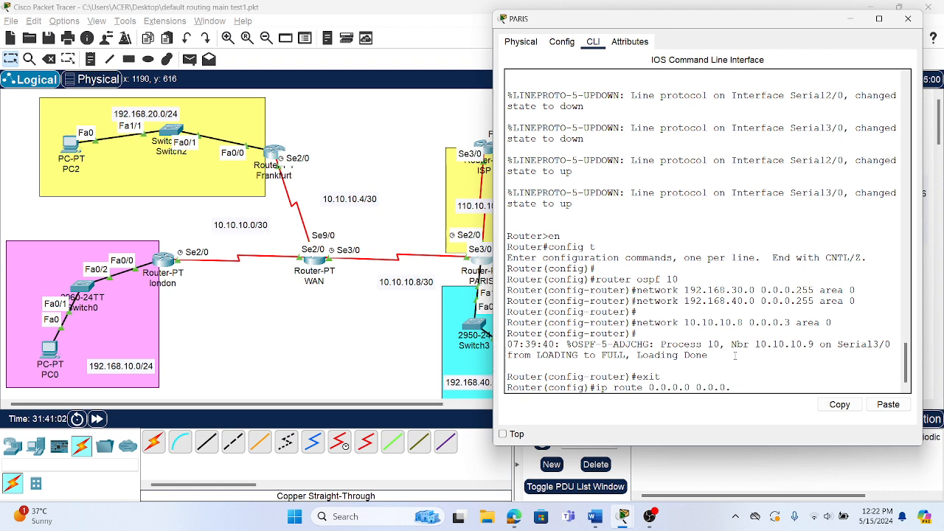
pyautogui.write('.0')
pyautogui.moveTo(649, 22); pyautogui.dragTo(696, 24)
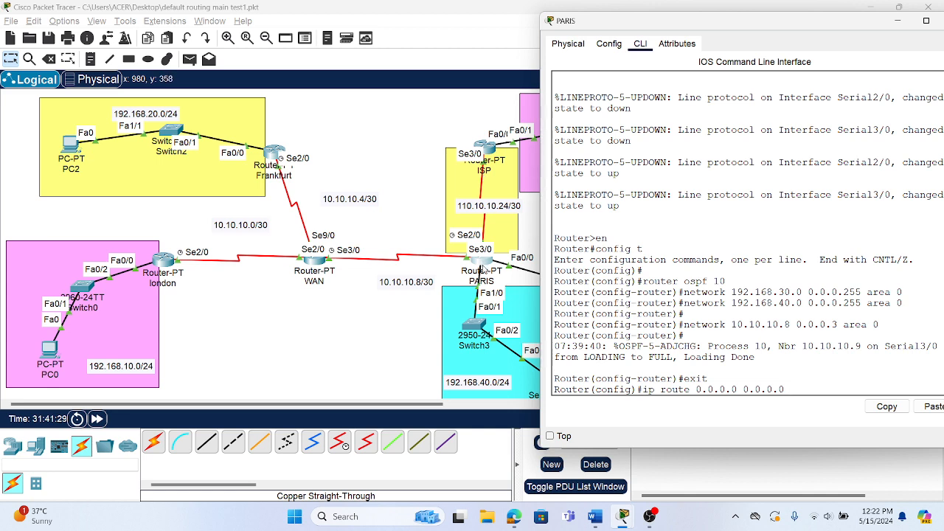
pyautogui.click(899, 22)
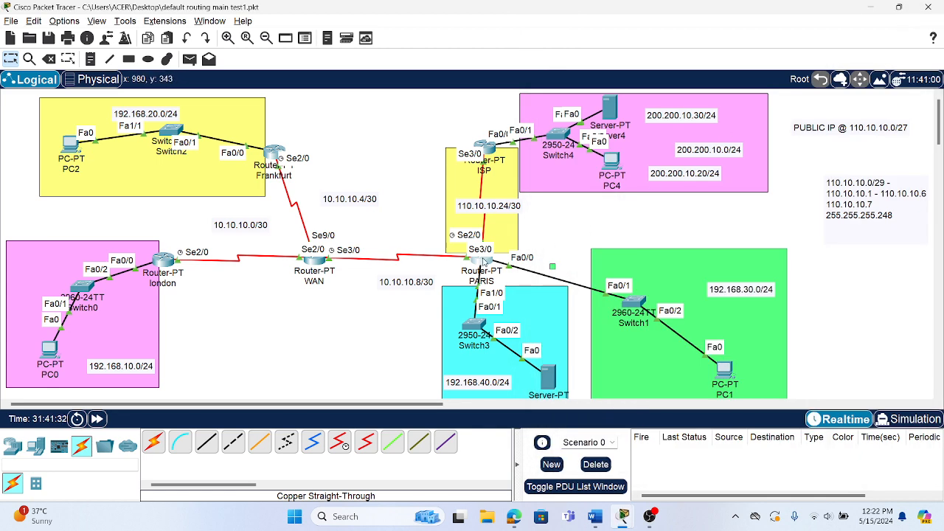
pyautogui.moveTo(483, 261)
pyautogui.moveTo(481, 260)
pyautogui.mouseDown()
pyautogui.moveTo(506, 238)
pyautogui.moveTo(452, 221)
pyautogui.moveTo(480, 248)
pyautogui.mouseUp()
pyautogui.moveTo(480, 248)
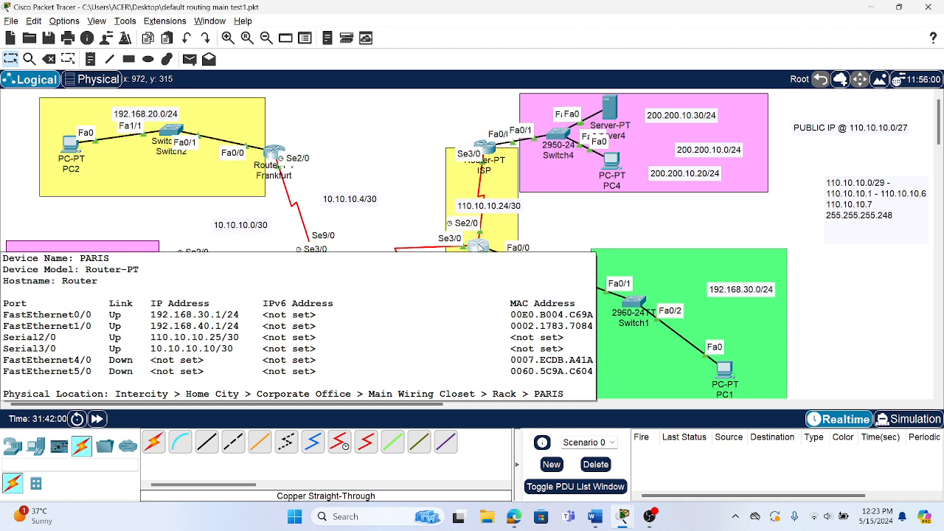
pyautogui.click(480, 248)
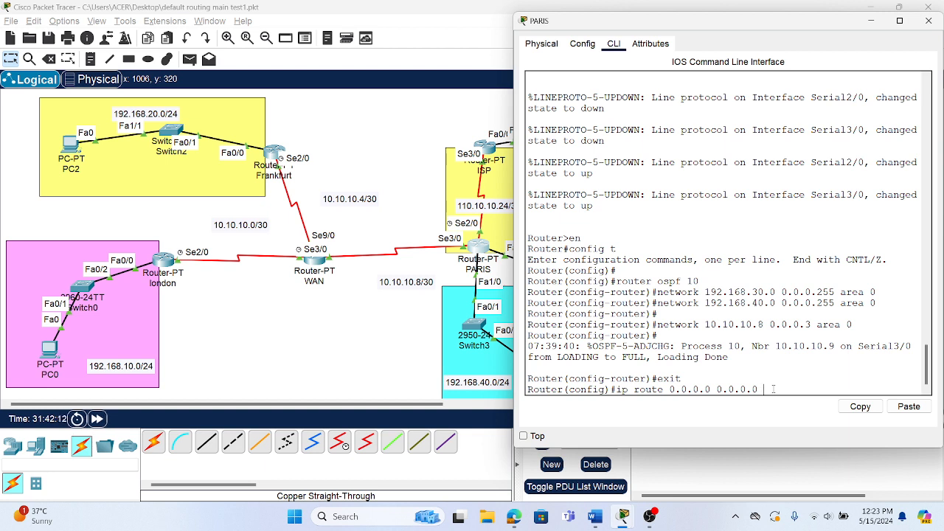
pyautogui.write('se2/0')
pyautogui.press('Return')
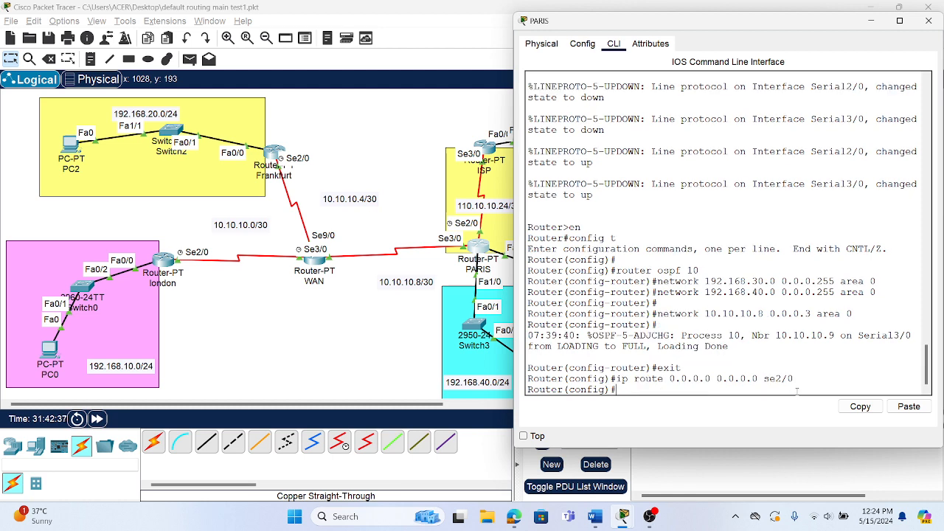
# Re-enter OSPF process 10 on PARIS and distribute the default route with "default-information originate", consulting the command help for its option.
pyautogui.write('router ospf')
pyautogui.write('10')
pyautogui.press('Return')
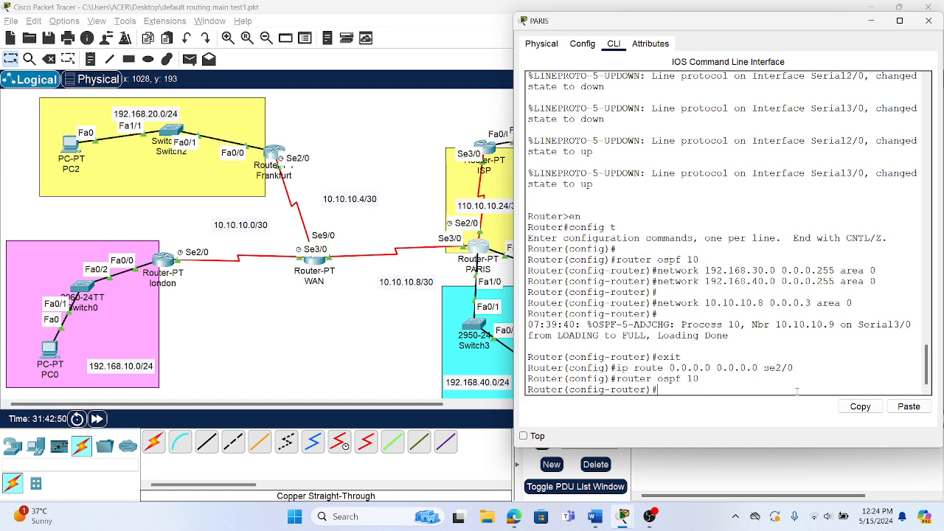
pyautogui.write('deaful')
pyautogui.press('BackSpace')
pyautogui.press('BackSpace')
pyautogui.press('BackSpace')
pyautogui.press('BackSpace')
pyautogui.write('faut?')
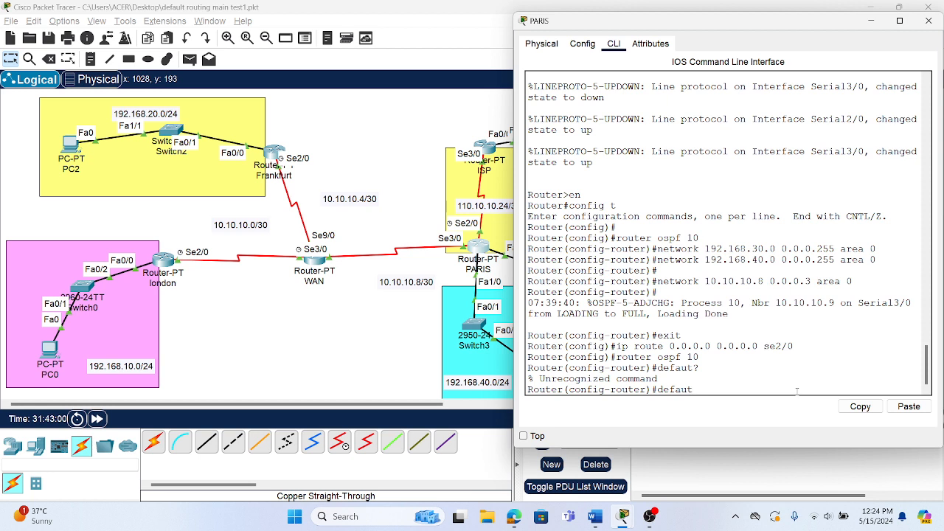
pyautogui.press('BackSpace')
pyautogui.write('lt-information ?   ')
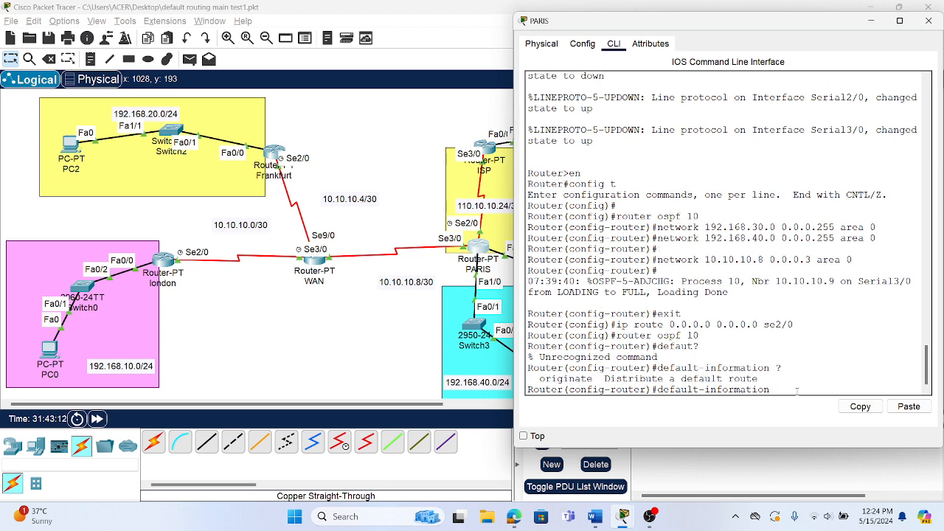
pyautogui.write('or')
pyautogui.press('Tab')
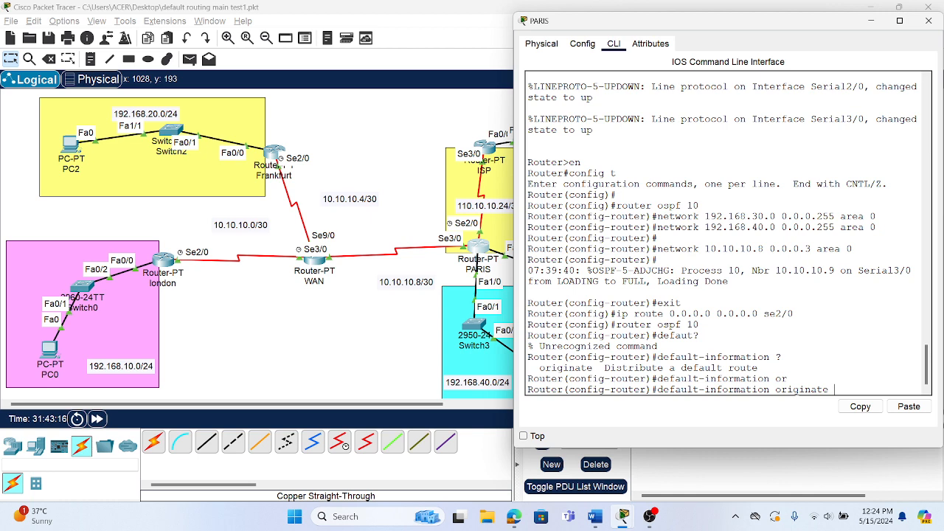
pyautogui.press('Return')
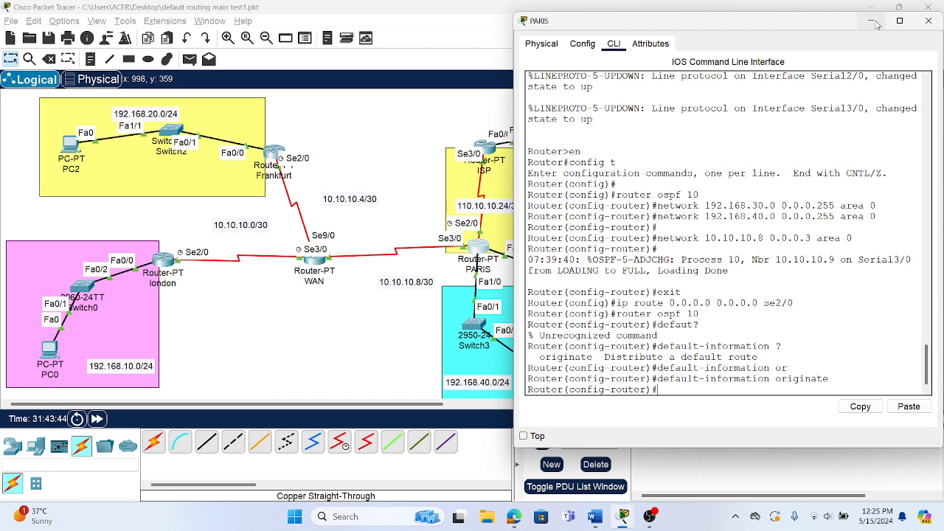
# Close the PARIS window and switch to the browser's VLSM subnet table for 110.10.10.0/27.
pyautogui.click(931, 20)
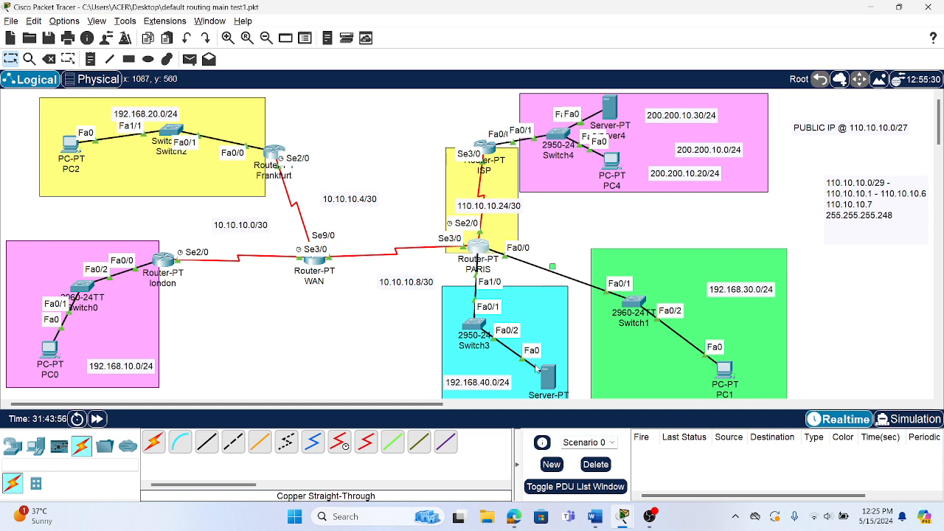
pyautogui.moveTo(548, 377)
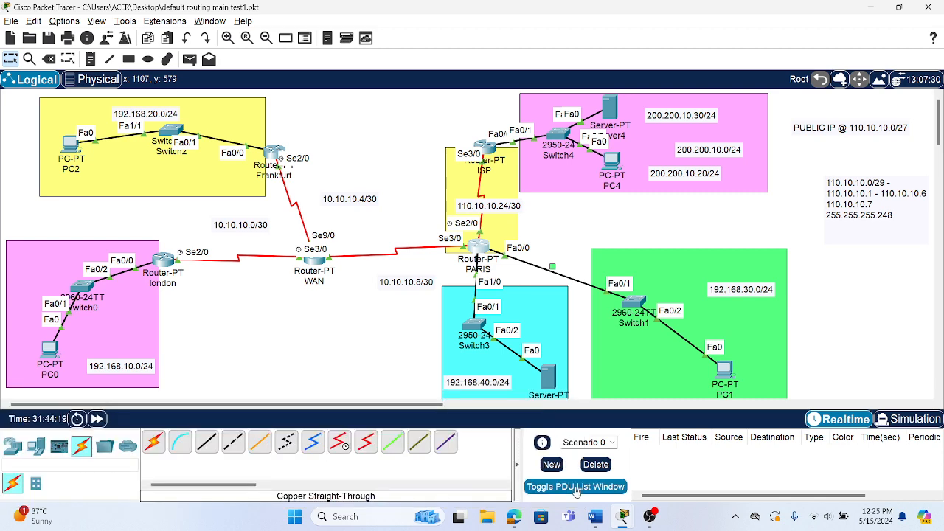
pyautogui.click(518, 521)
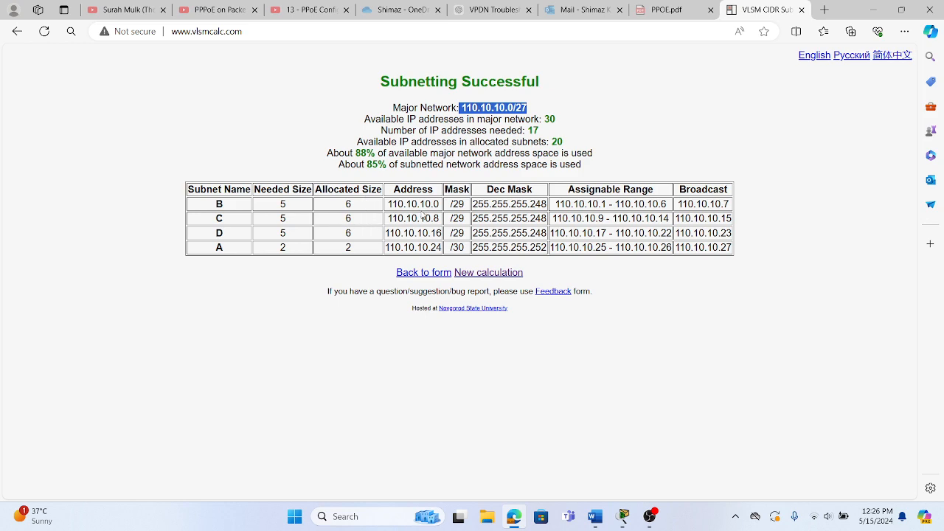
# Compare the VLSM subnet table in the browser with the 110.10.10.0/29 address note on the Packet Tracer topology.
pyautogui.hotkey('alt', 'Tab')
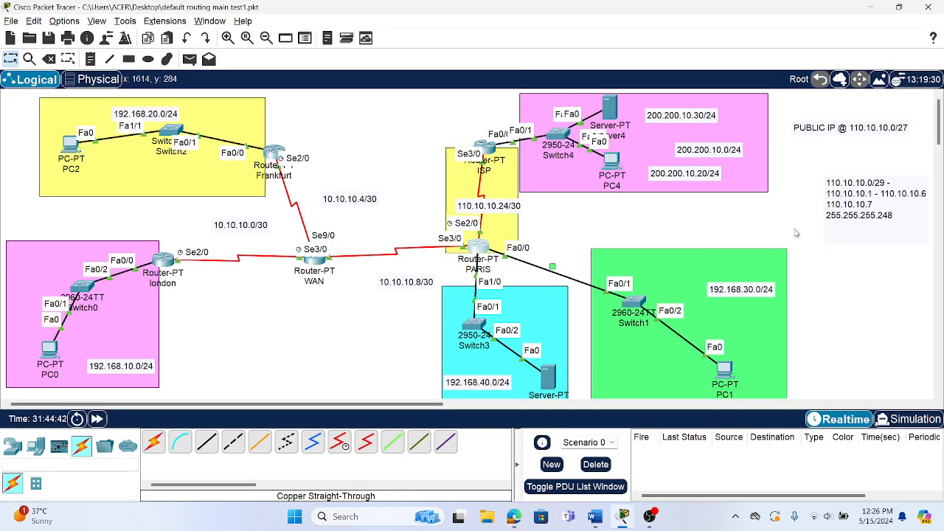
pyautogui.click(869, 200)
pyautogui.click(892, 283)
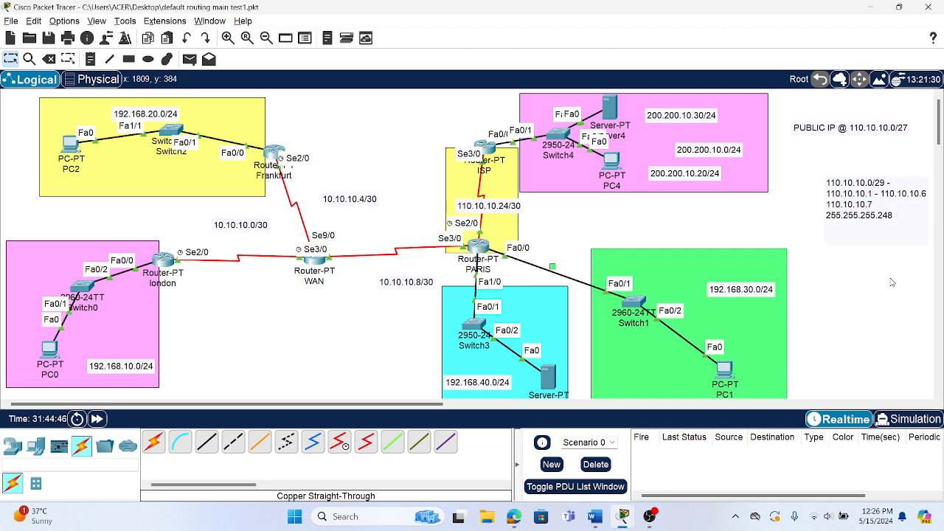
pyautogui.hotkey('alt', 'Tab')
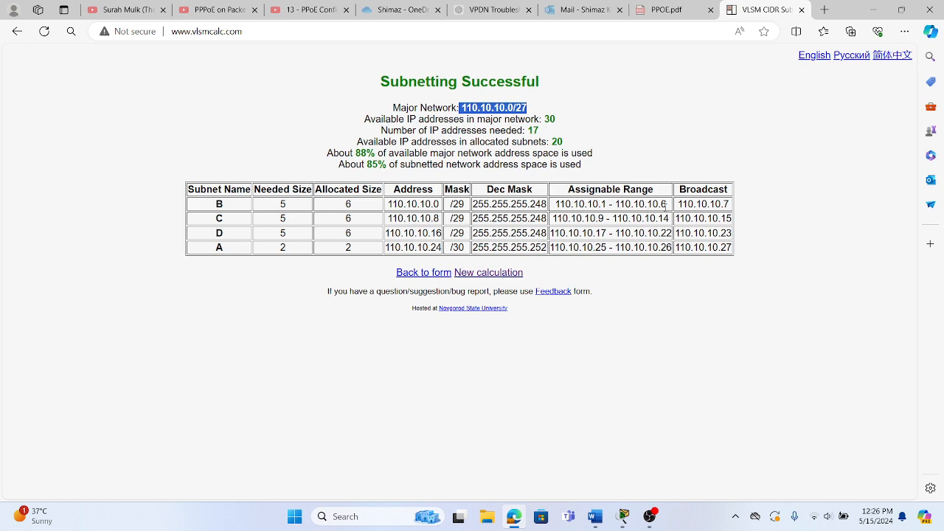
pyautogui.hotkey('alt', 'Tab')
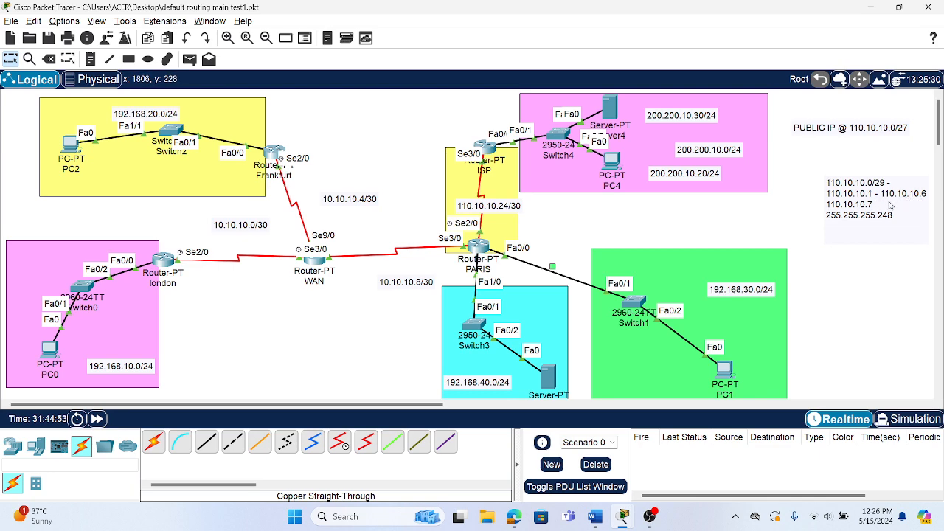
pyautogui.hotkey('alt', 'Tab')
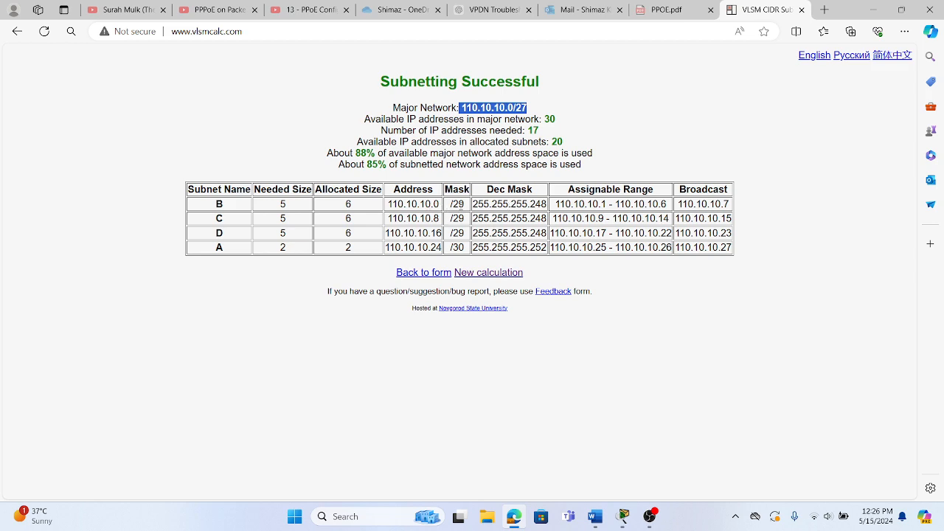
pyautogui.hotkey('alt', 'Tab')
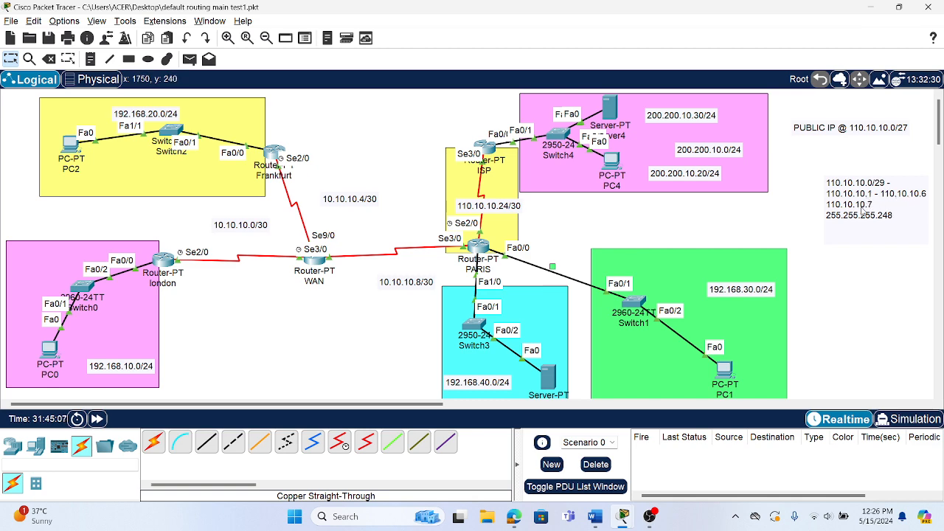
pyautogui.hotkey('alt', 'Tab')
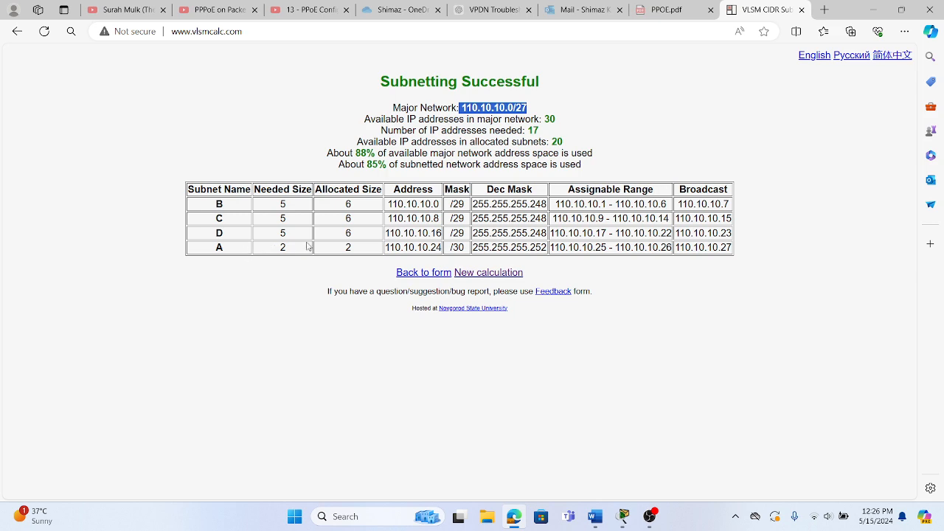
pyautogui.hotkey('alt', 'Tab')
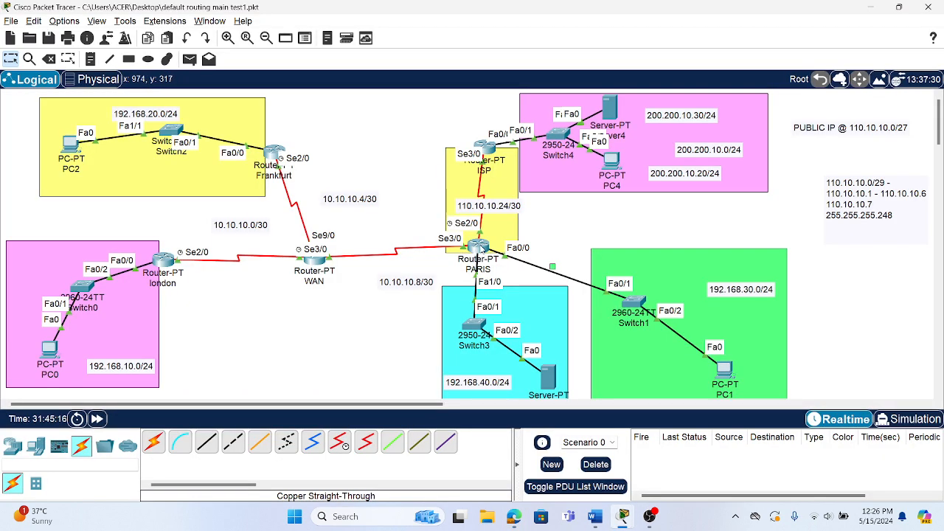
# Check the interface summaries of the PARIS and ISP routers against the 110.10.10.24/30 row of the browser's subnet table.
pyautogui.moveTo(483, 246)
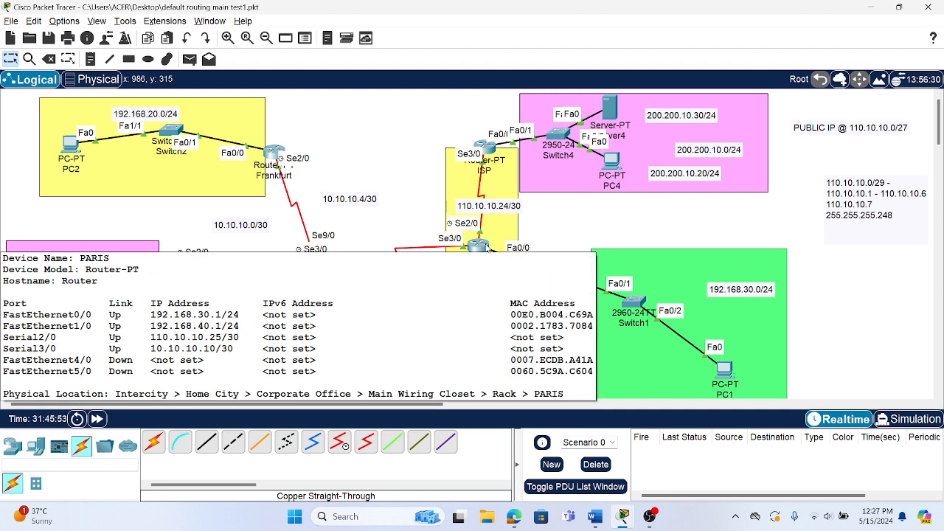
pyautogui.moveTo(489, 150)
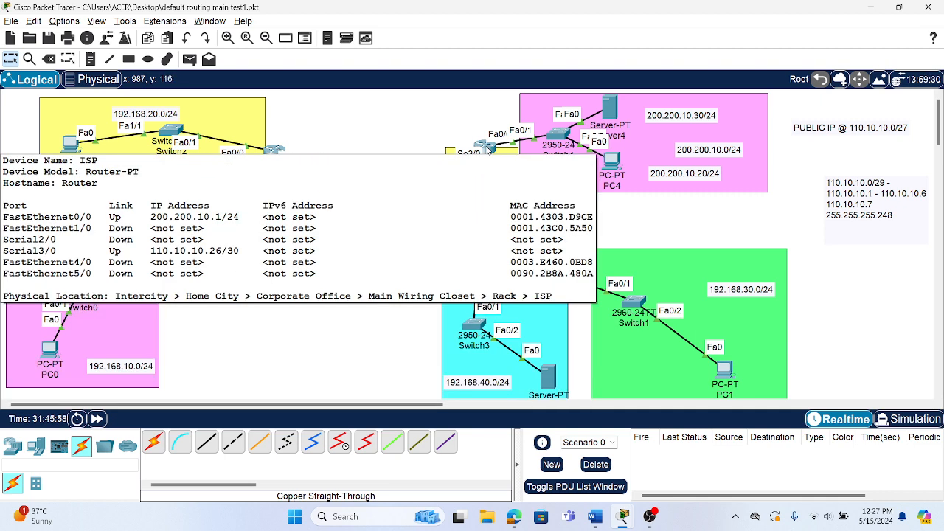
pyautogui.click(511, 520)
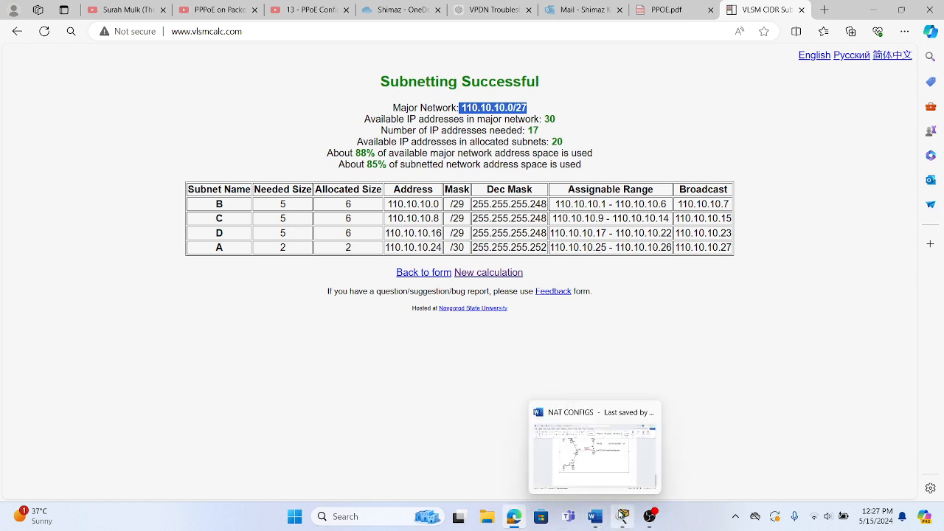
pyautogui.moveTo(624, 515)
pyautogui.click(572, 470)
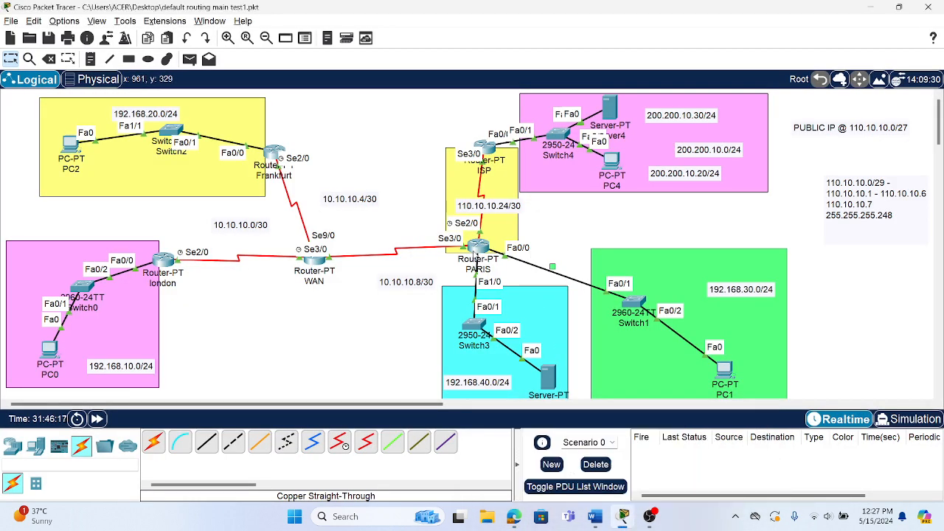
# Reopen the PARIS router's command line and leave OSPF configuration mode with "exit".
pyautogui.click(480, 248)
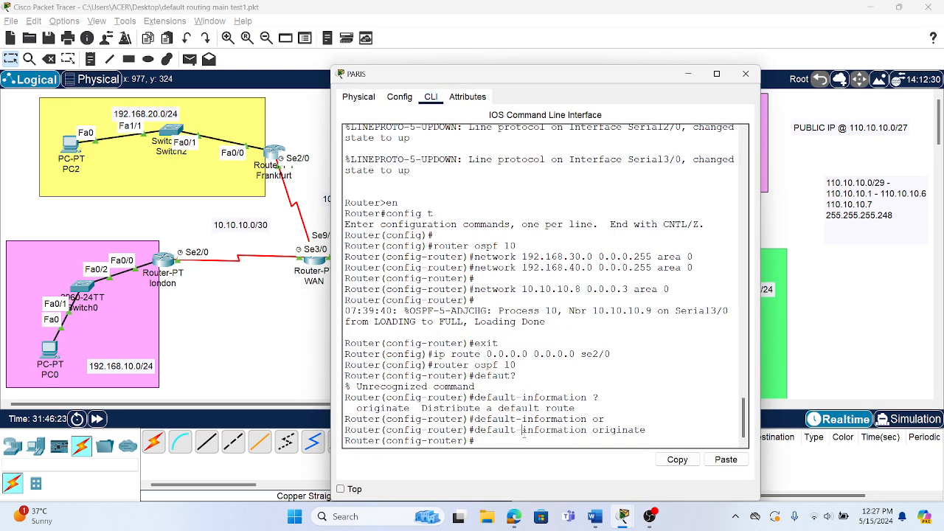
pyautogui.press('Return')
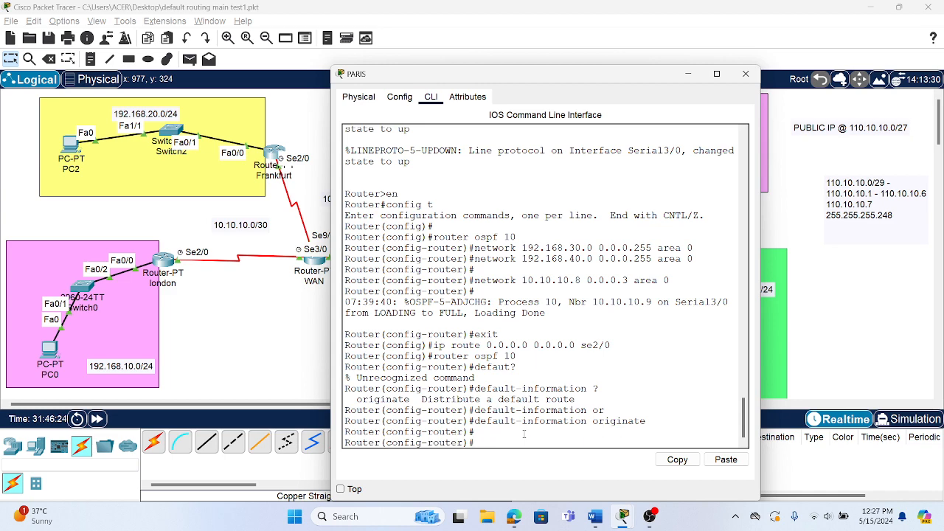
pyautogui.write('exit')
pyautogui.press('Return')
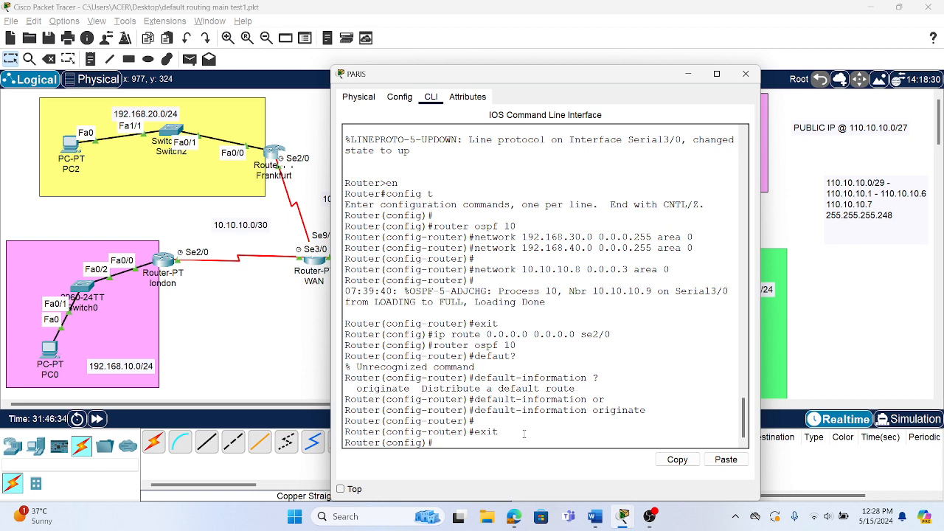
# Write the static NAT command "ip nat inside source static 192.168.40.10 110.10.10.1" on PARIS without executing it.
pyautogui.write('ip nat inside source')
pyautogui.write('static')
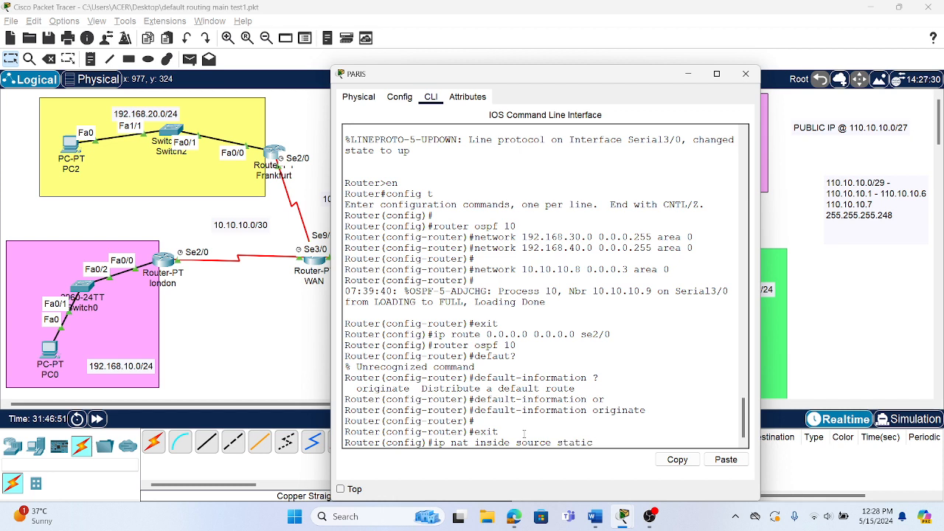
pyautogui.write(' 192.168.40.10')
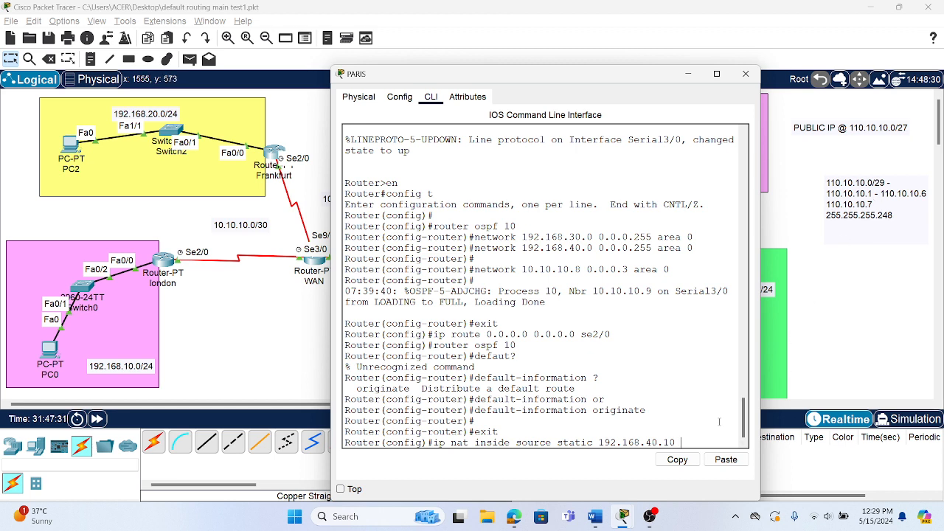
pyautogui.write('110.')
pyautogui.write('10.10.')
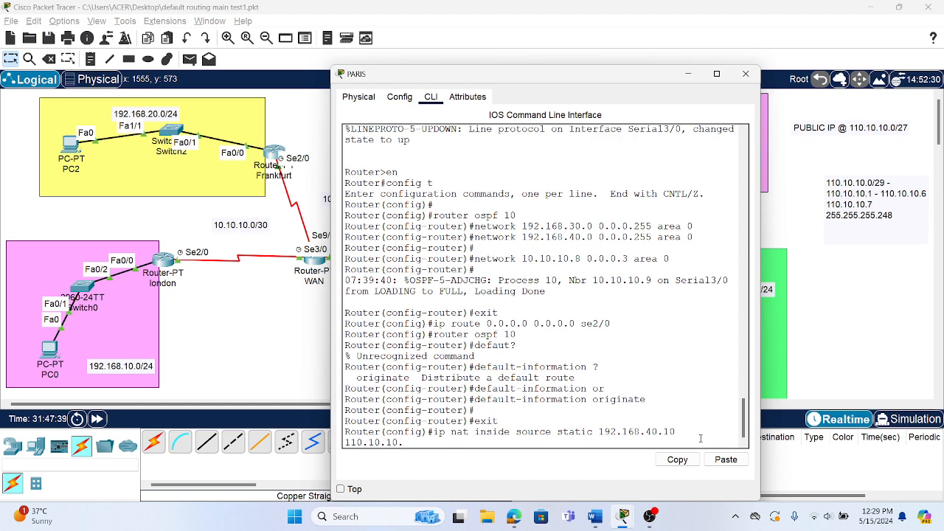
pyautogui.write('1')
# Check the command's public address against subnet B's range in the browser table, review both addresses and execute the static NAT command.
pyautogui.moveTo(415, 442); pyautogui.dragTo(344, 442)
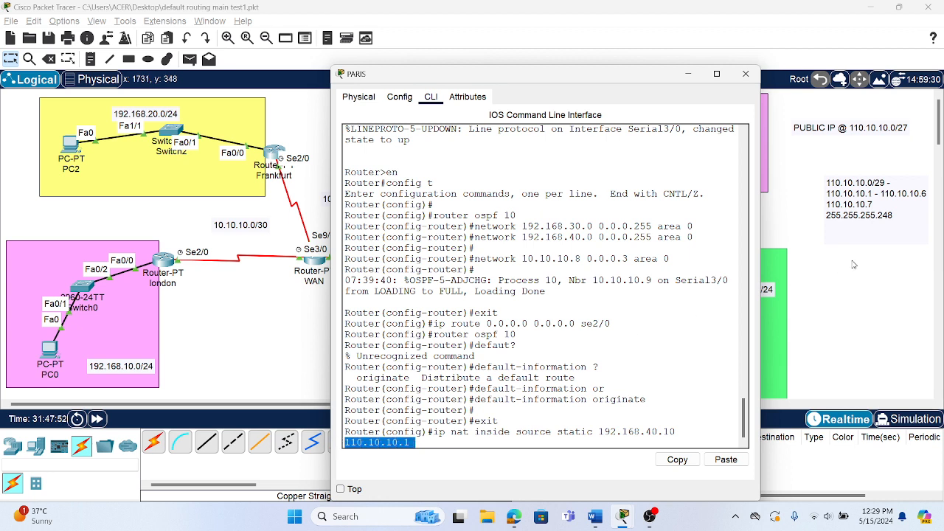
pyautogui.click(522, 522)
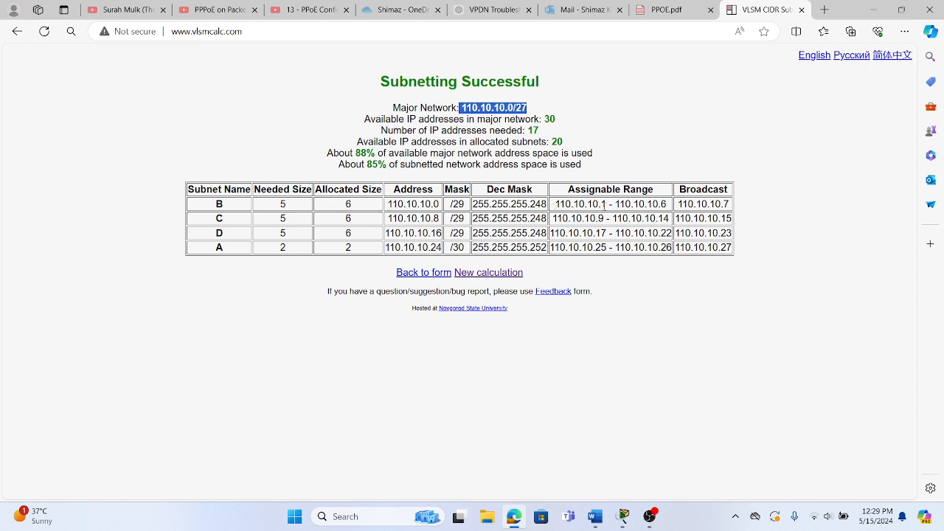
pyautogui.click(516, 526)
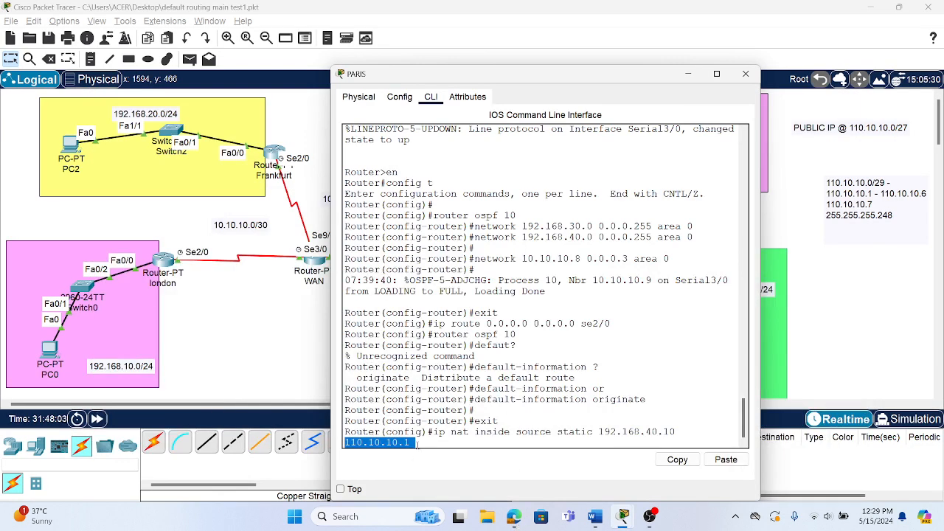
pyautogui.click(434, 445)
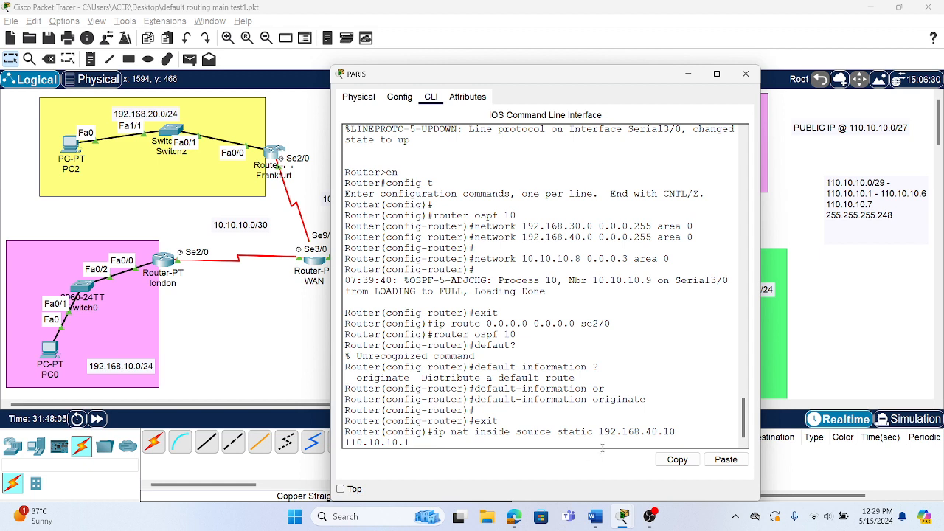
pyautogui.moveTo(598, 431); pyautogui.dragTo(676, 432)
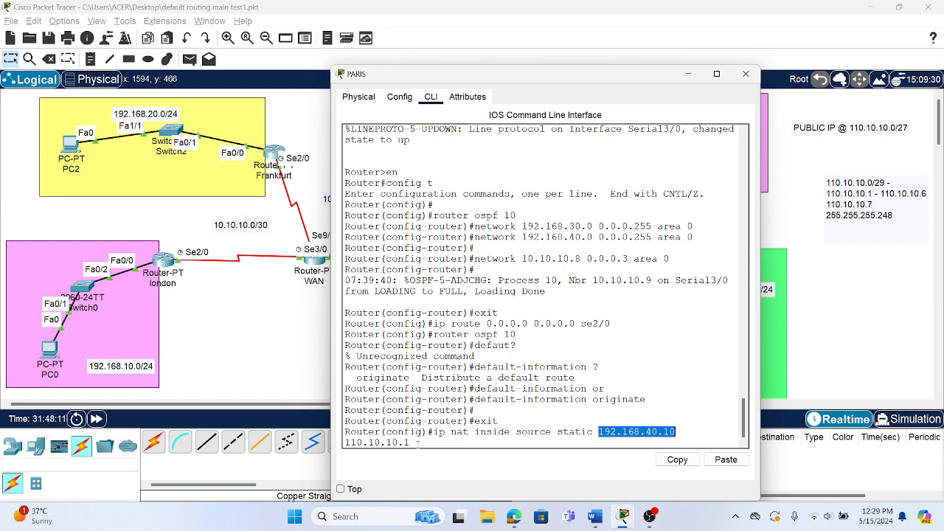
pyautogui.moveTo(417, 443); pyautogui.dragTo(344, 443)
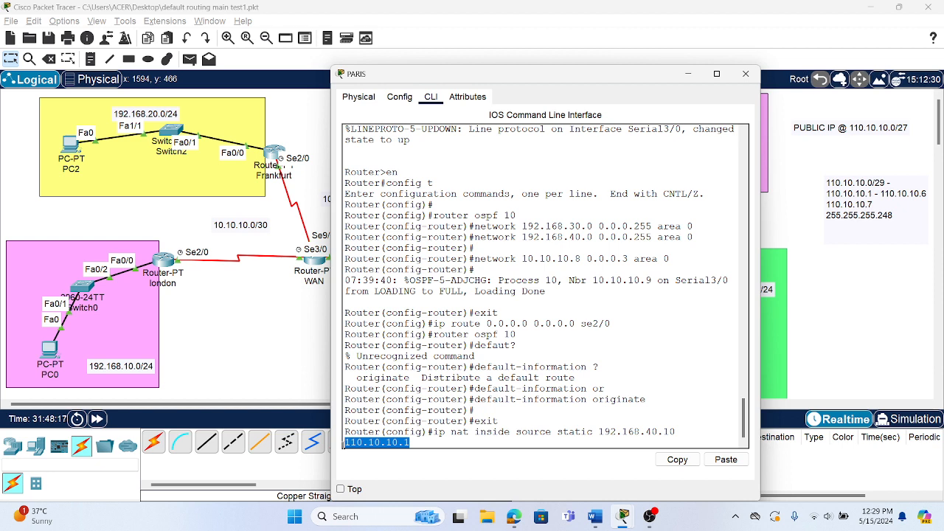
pyautogui.click(438, 440)
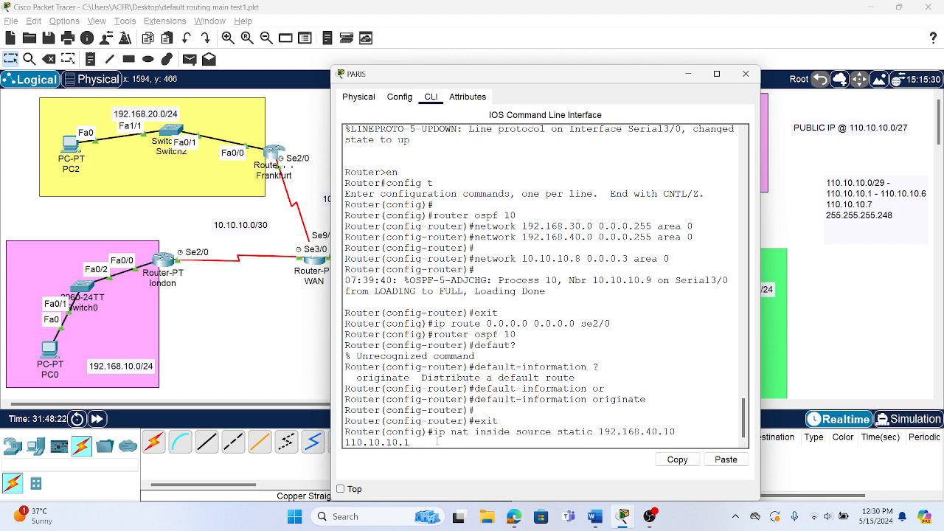
pyautogui.press('Return')
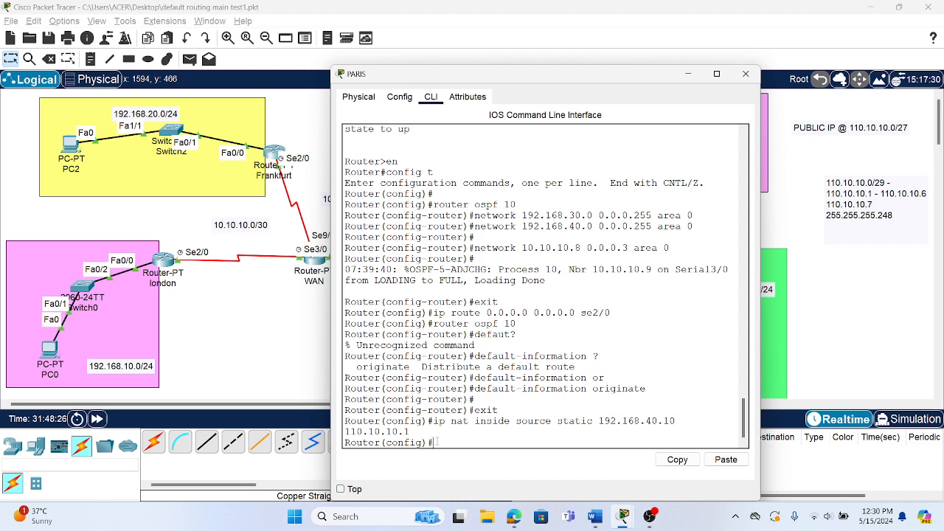
# Review the topology around PARIS, place its command window clear of the router, and set interface fa1/0 to "ip nat inside".
pyautogui.click(689, 74)
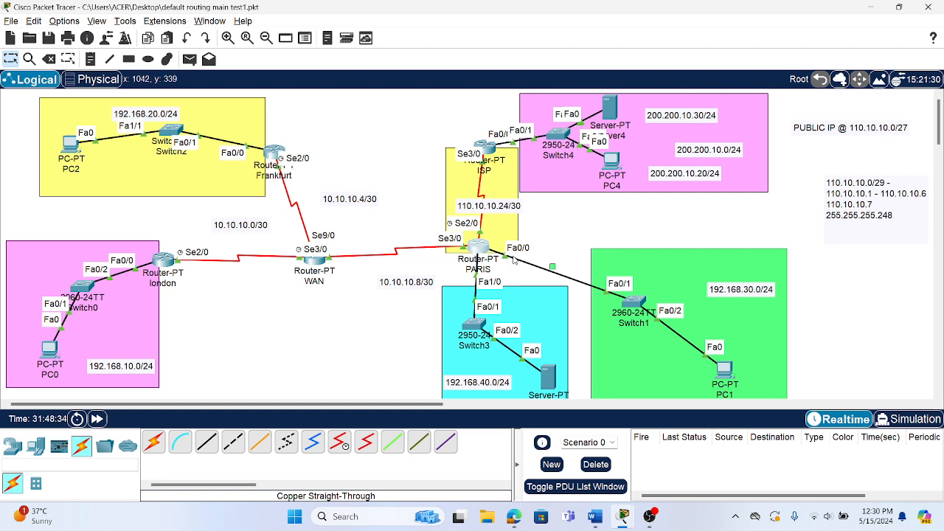
pyautogui.moveTo(475, 250)
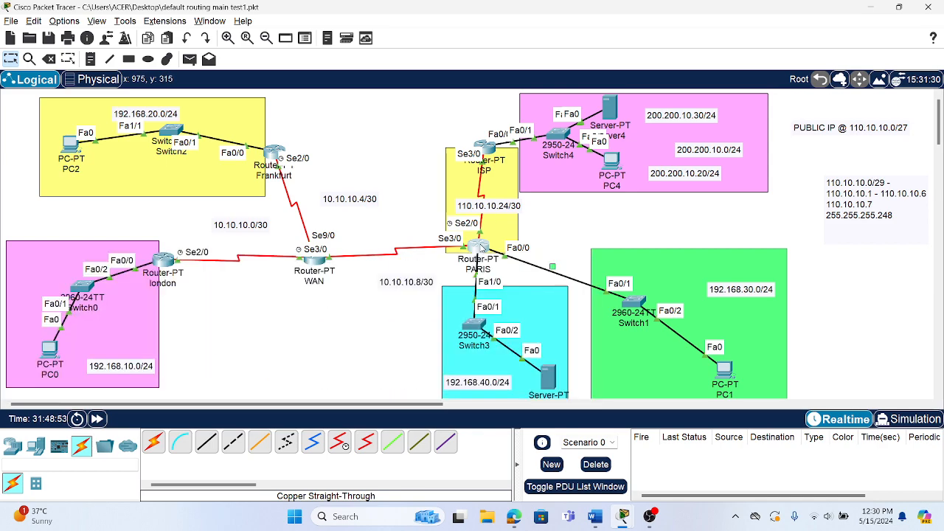
pyautogui.click(477, 248)
pyautogui.moveTo(627, 83); pyautogui.dragTo(309, 52)
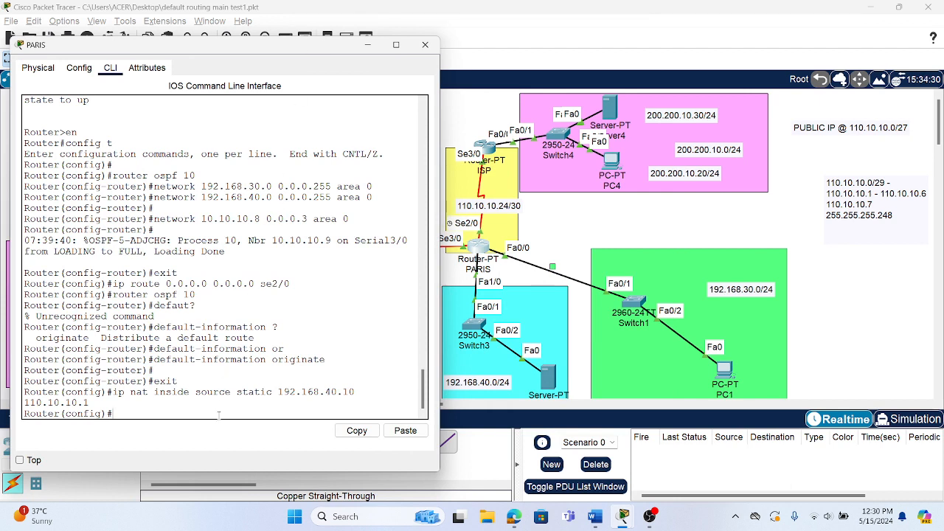
pyautogui.write('int fa1/0')
pyautogui.press('Return')
pyautogui.write('ip nat')
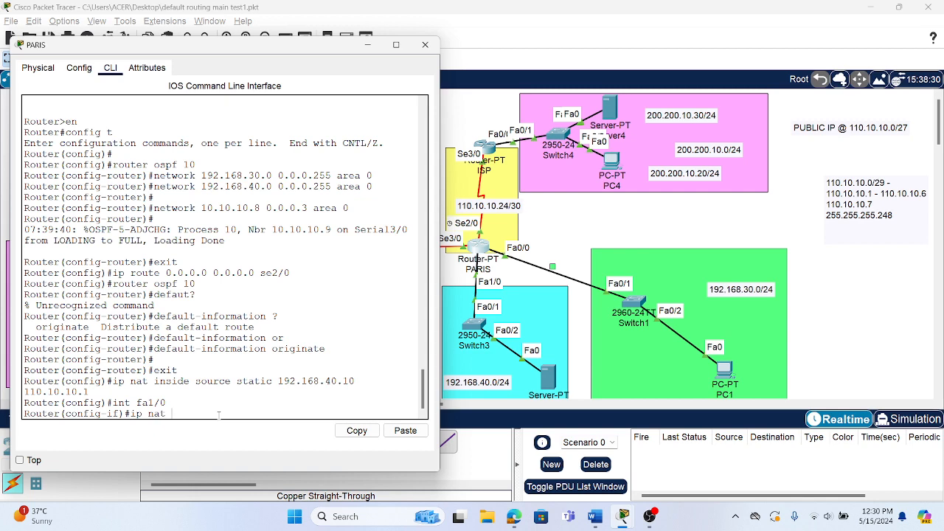
pyautogui.write(' inside')
pyautogui.press('Return')
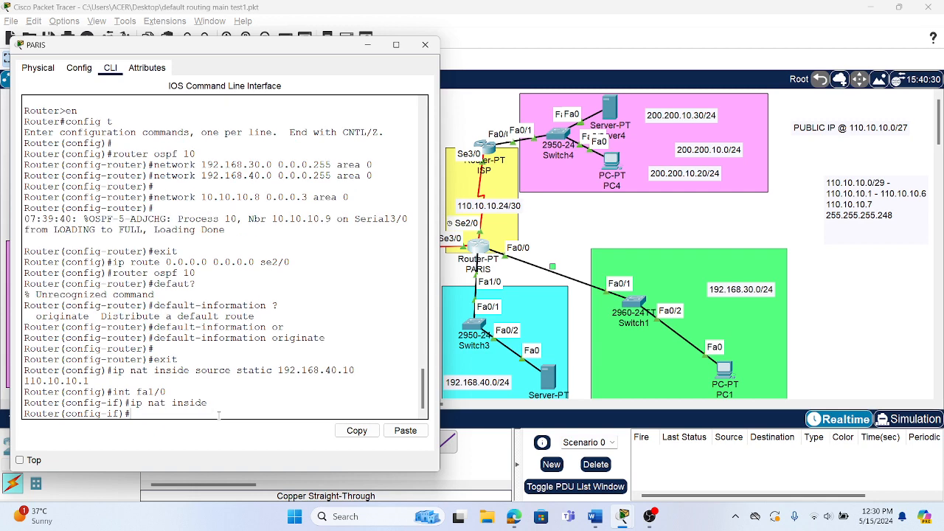
# Mark interface fa0/0 on PARIS as a NAT inside interface with "ip nat inside".
pyautogui.write('int fa0/0')
pyautogui.press('Return')
pyautogui.write('i')
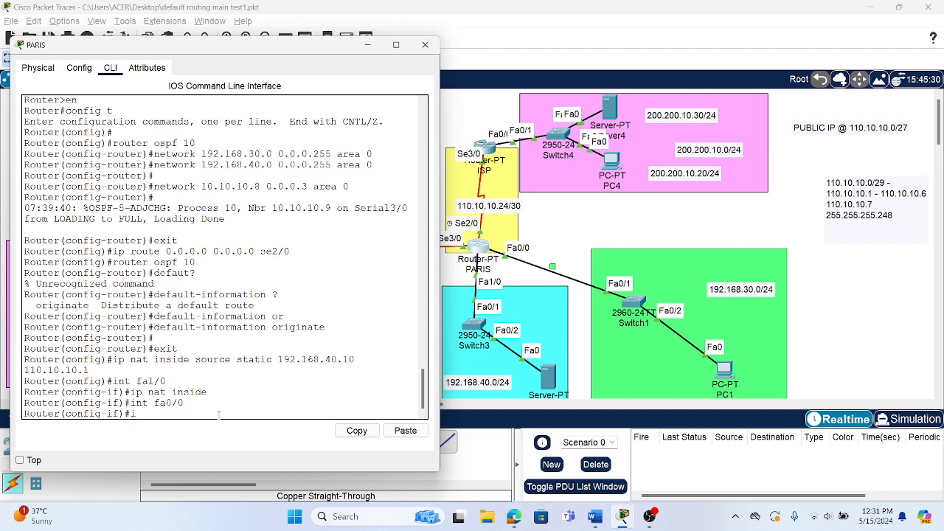
pyautogui.write('p nat inside')
pyautogui.press('Return')
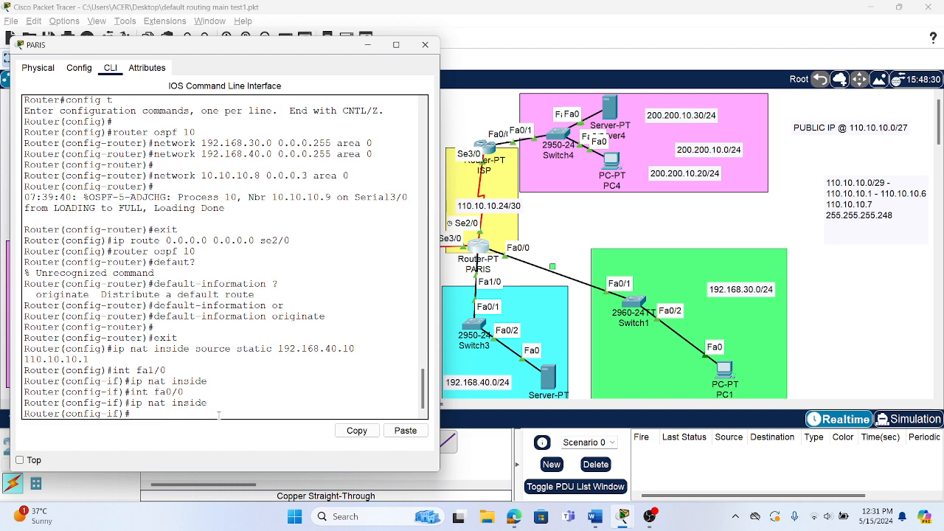
# Mark serial interface se3/0 on PARIS as a NAT inside interface with "ip nat inside".
pyautogui.write('int se3/0')
pyautogui.press('Return')
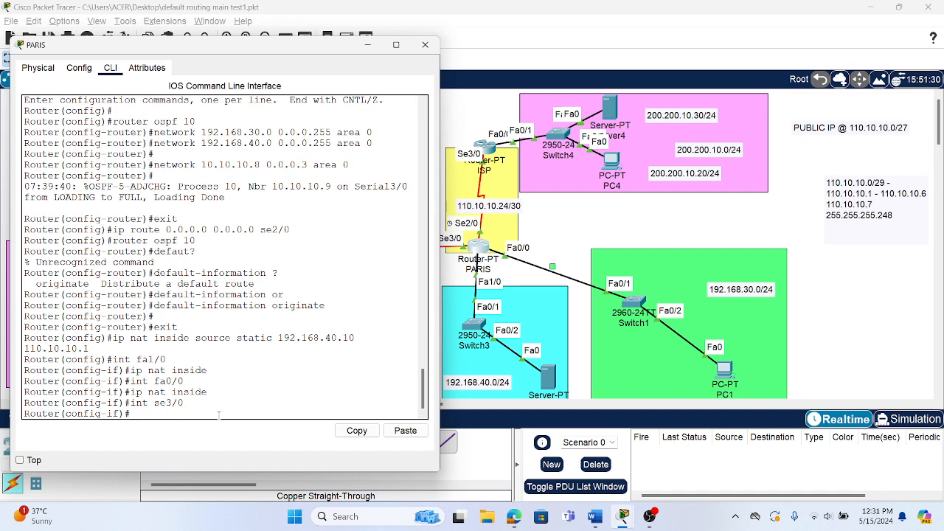
pyautogui.write('ip nat inside')
pyautogui.press('Return')
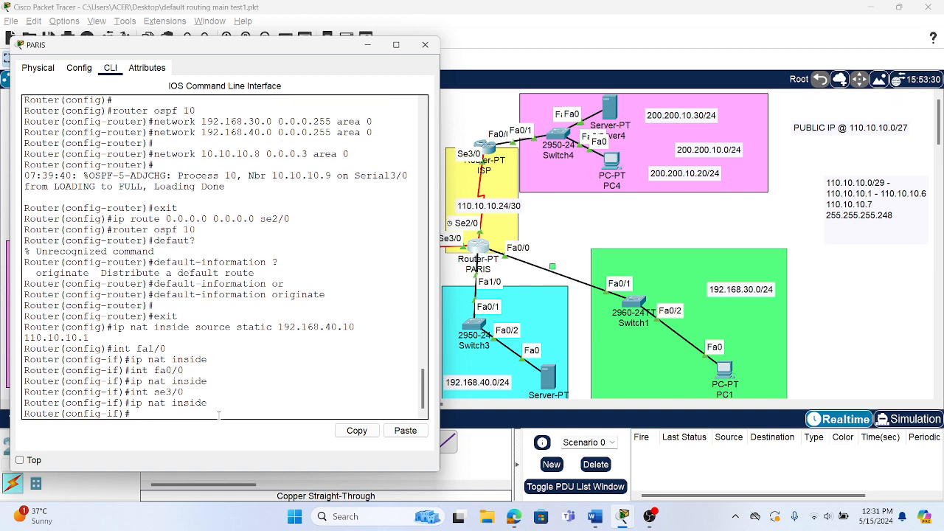
# Mark serial interface se2/0 on PARIS as the NAT outside interface and return to global configuration mode.
pyautogui.write('int se2/0')
pyautogui.press('Return')
pyautogui.write('ip')
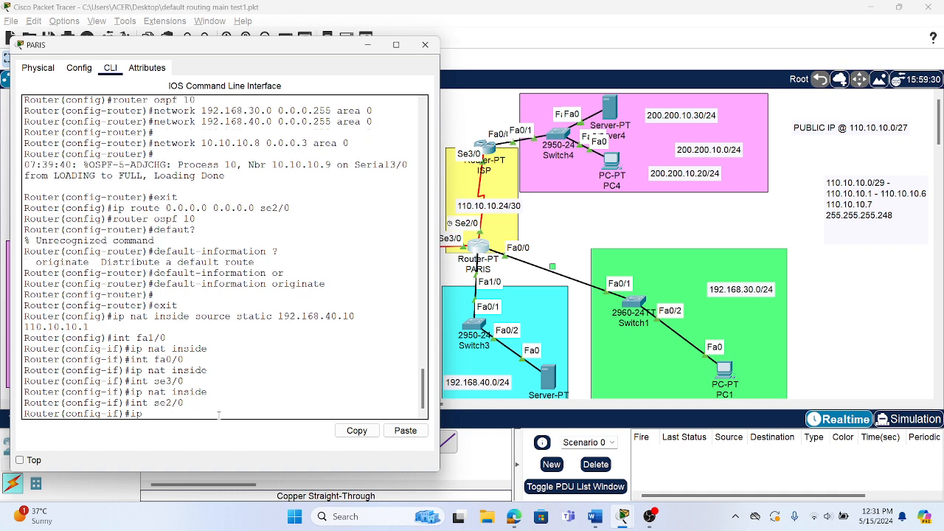
pyautogui.write(' nat outside')
pyautogui.press('Return')
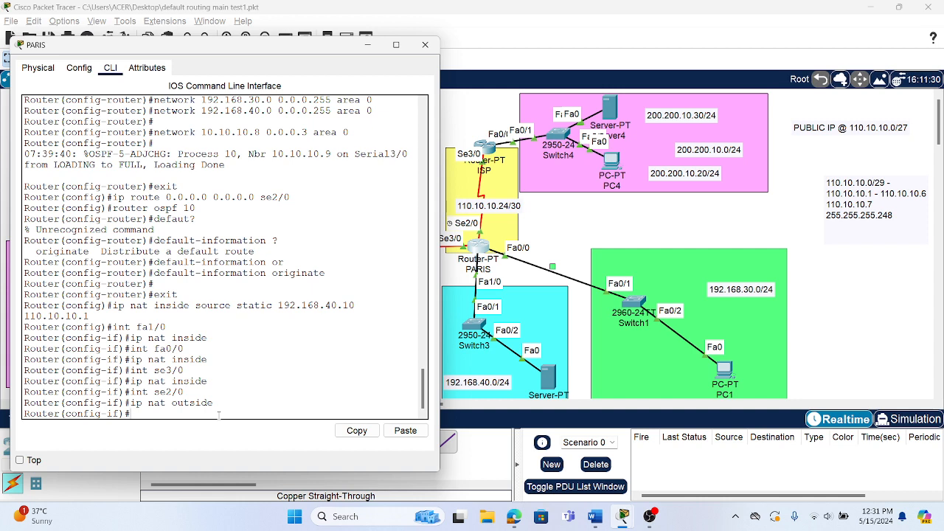
pyautogui.click(561, 262)
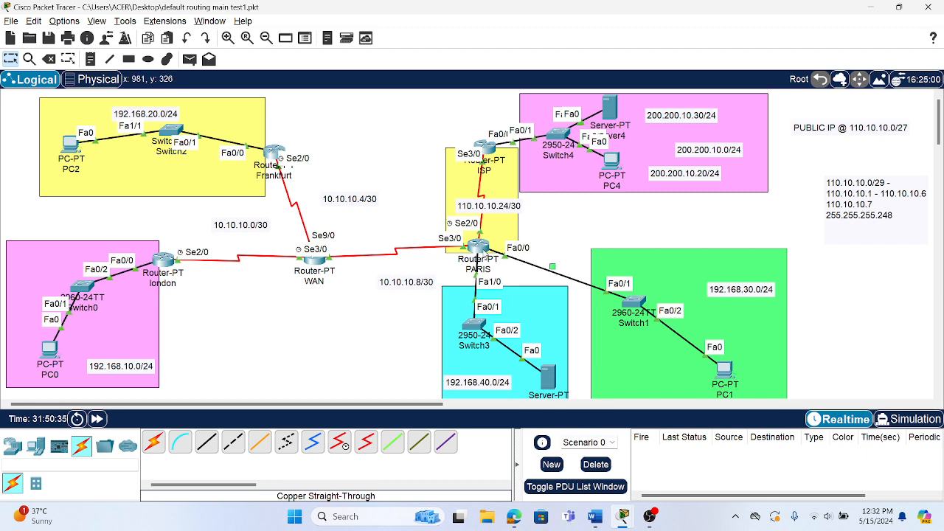
pyautogui.moveTo(484, 254)
pyautogui.click(479, 247)
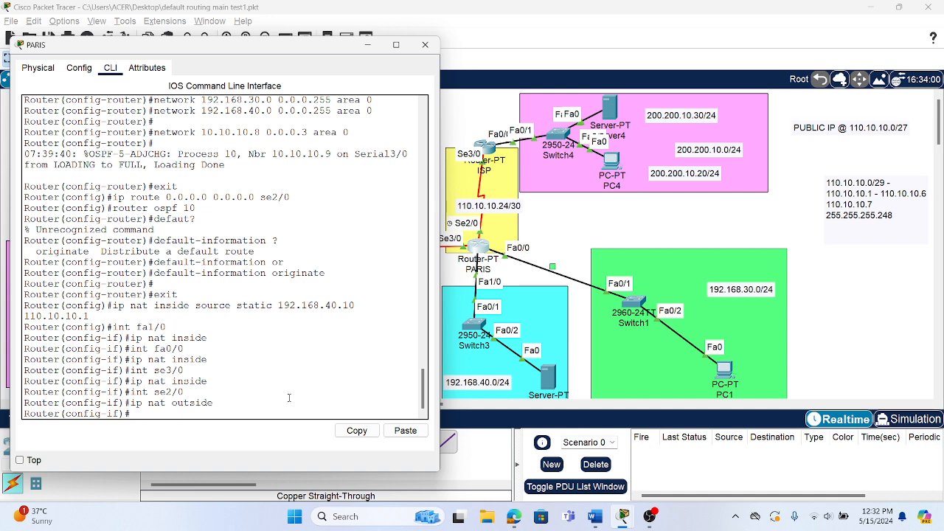
pyautogui.write('exit')
pyautogui.press('Return')
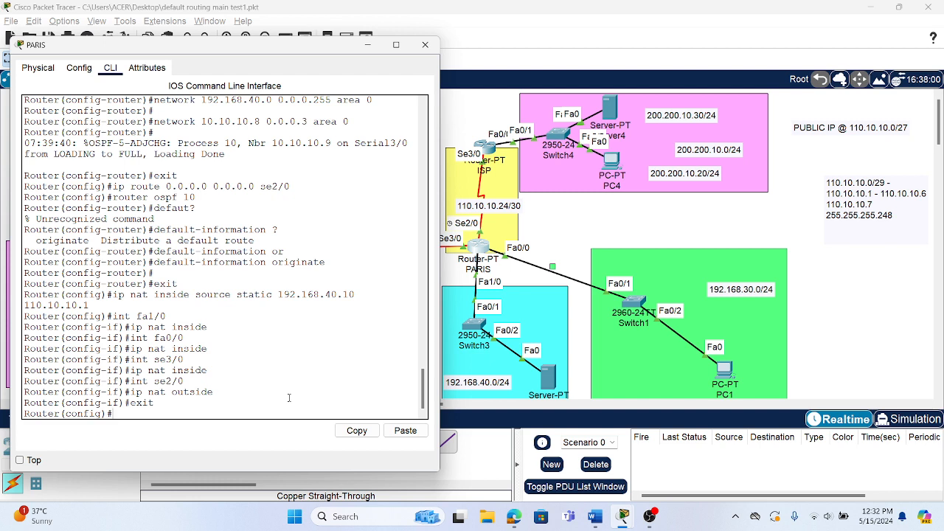
# Try to define NAT pool POLY from 110.10.10.4 to 110.10.10.5 with 255.255.255.248 directly after the address range.
pyautogui.write('ip nat pool POLY')
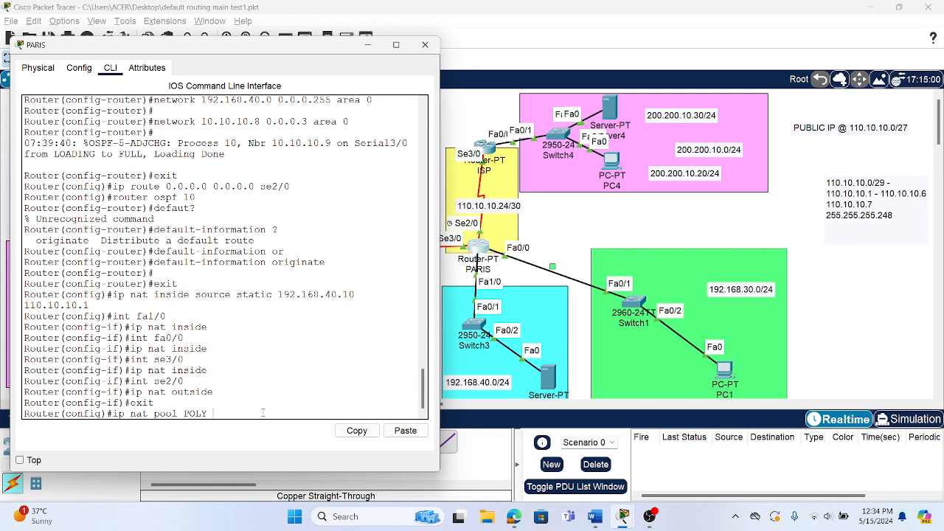
pyautogui.write('110.10.10.')
pyautogui.press('BackSpace')
pyautogui.write('4')
pyautogui.write('110.10.10.4')
pyautogui.moveTo(214, 413); pyautogui.dragTo(23, 414)
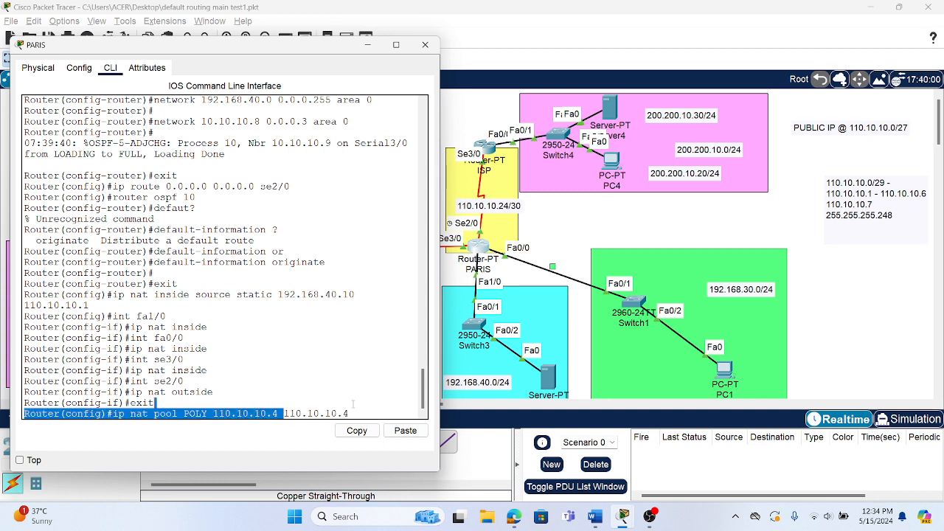
pyautogui.moveTo(351, 413); pyautogui.dragTo(284, 413)
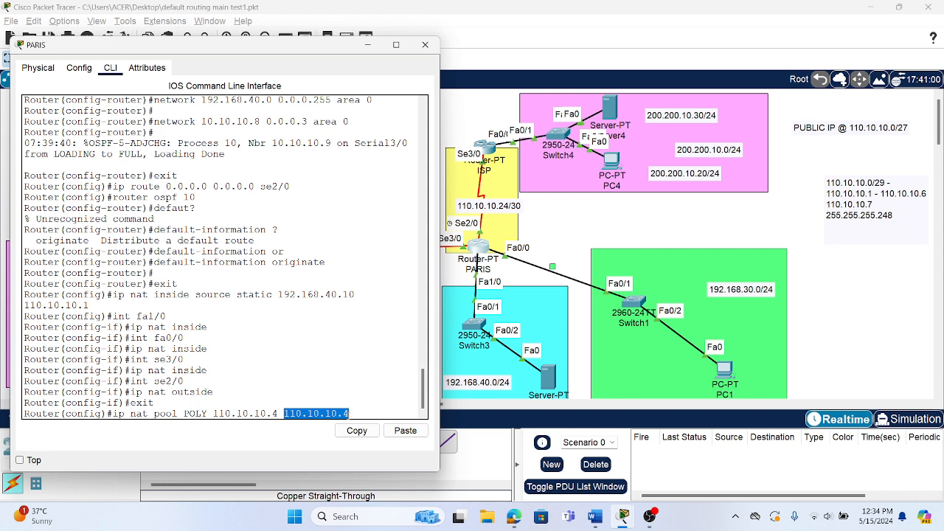
pyautogui.click(349, 414)
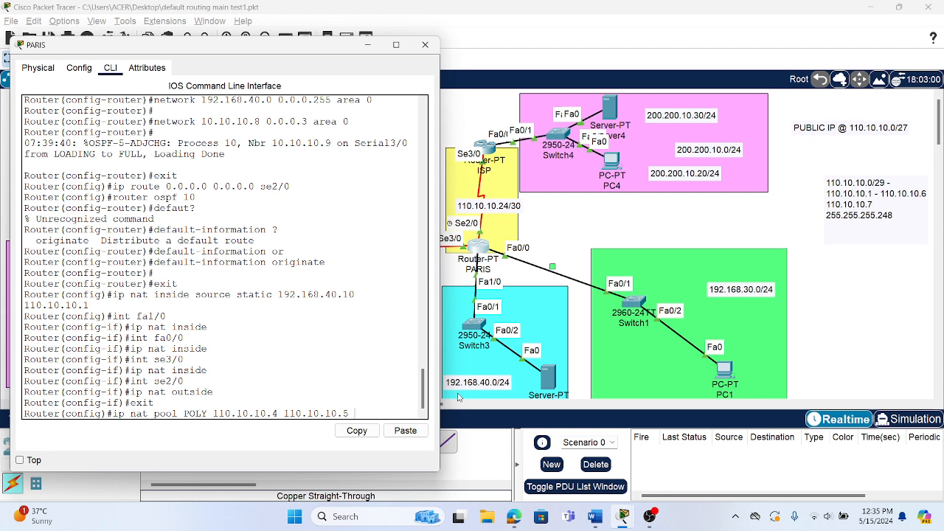
pyautogui.write('255.255.255')
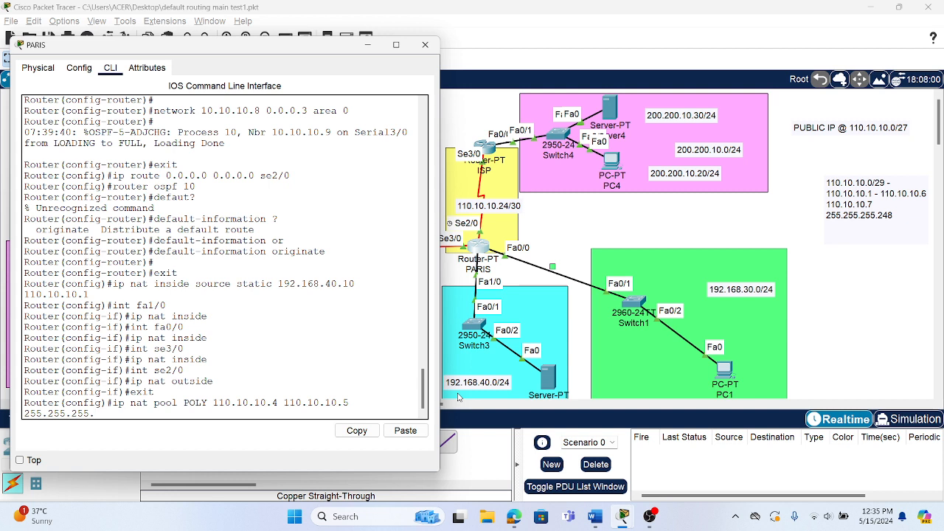
pyautogui.write('.248')
pyautogui.press('Return')
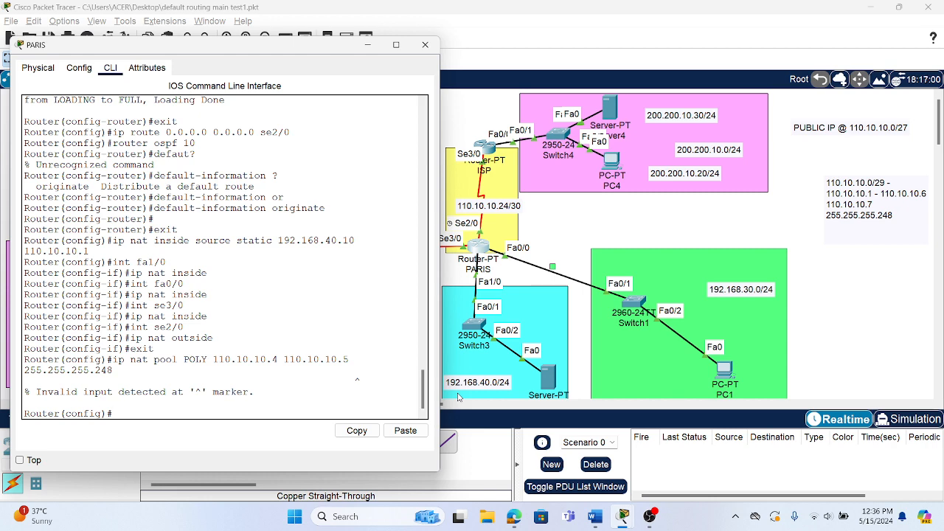
# Reissue the POLY pool command with the keyword "netmask" before 255.255.255.248.
pyautogui.press('Up')
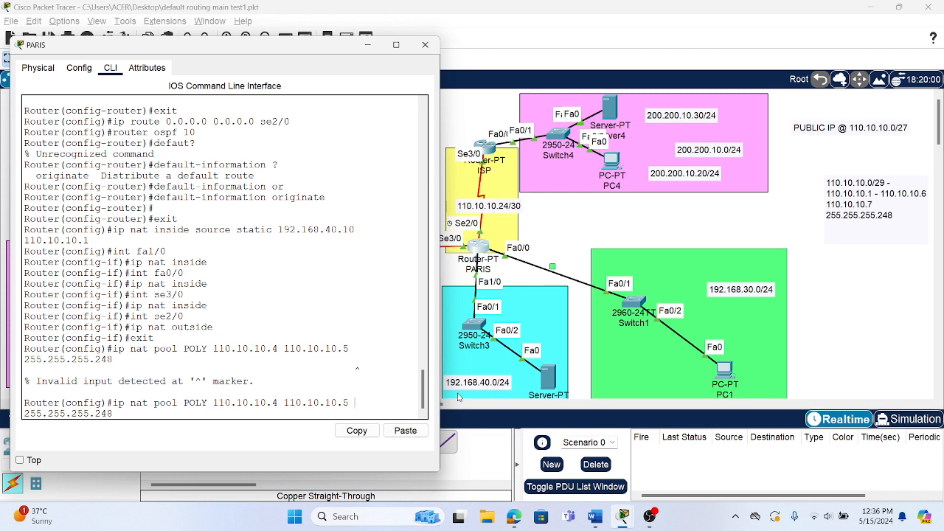
pyautogui.write('netmask')
pyautogui.press('Return')
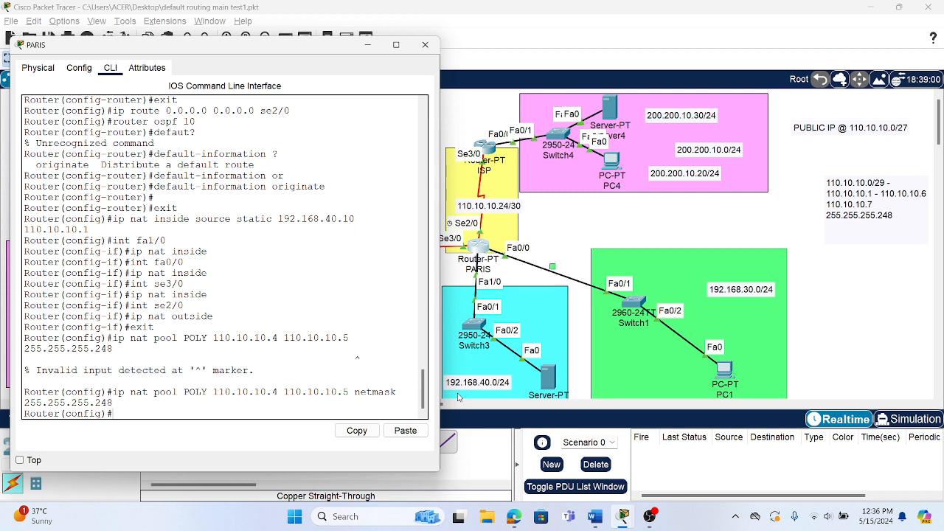
# Move the PARIS window clear of the Frankfurt and london networks and permit 192.168.20.0 0.0.0.255 in access list 10.
pyautogui.click(368, 46)
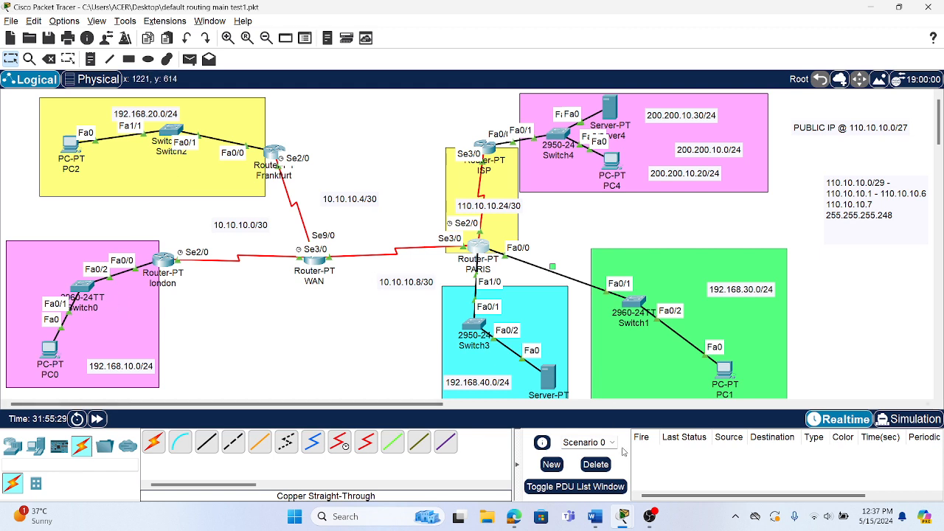
pyautogui.moveTo(625, 522)
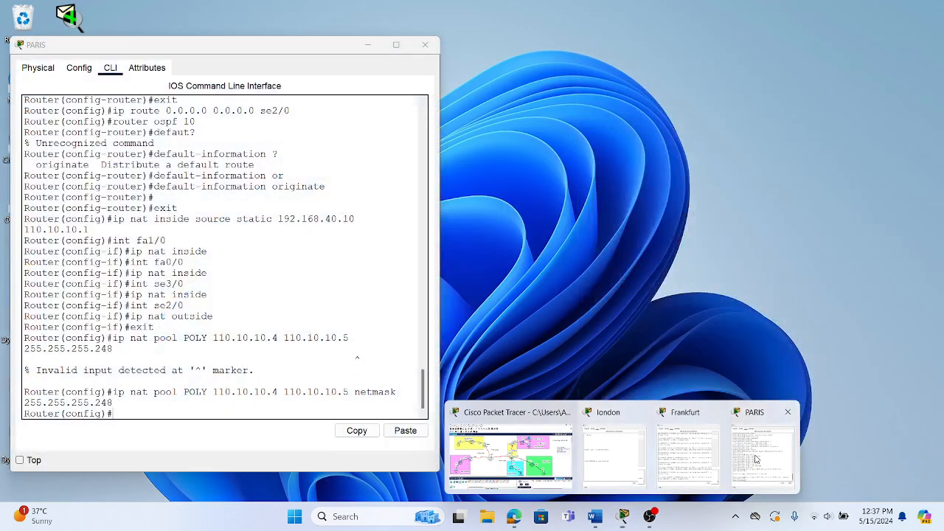
pyautogui.click(756, 456)
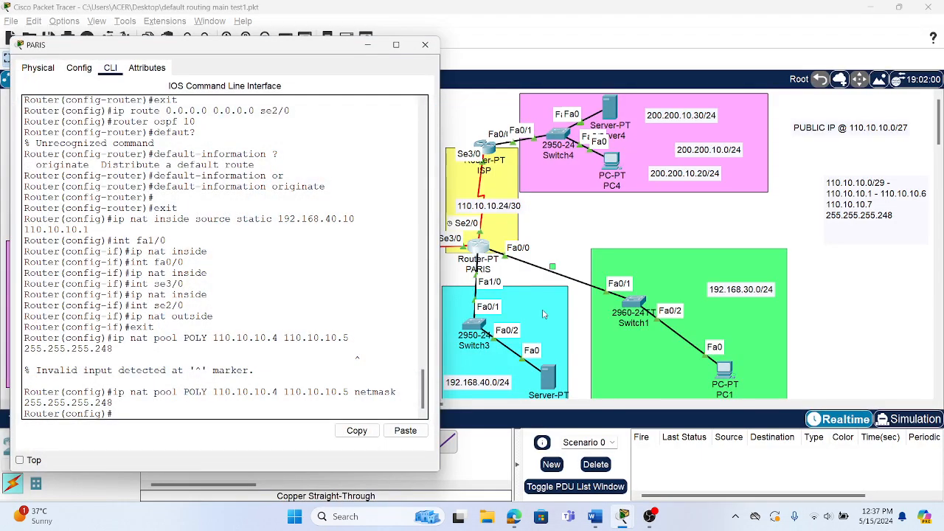
pyautogui.moveTo(314, 48); pyautogui.dragTo(736, 21)
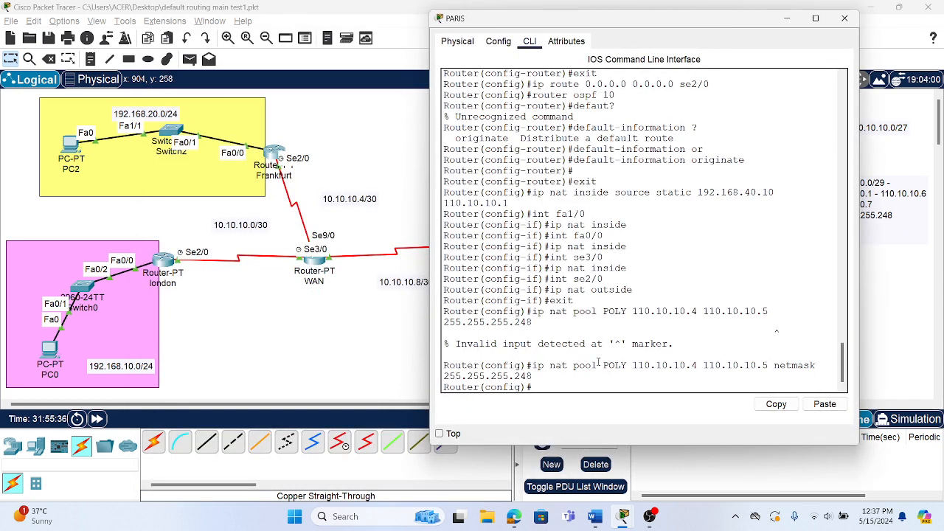
pyautogui.write('ip')
pyautogui.press('BackSpace')
pyautogui.press('BackSpace')
pyautogui.press('BackSpace')
pyautogui.write('access-list 10 permit')
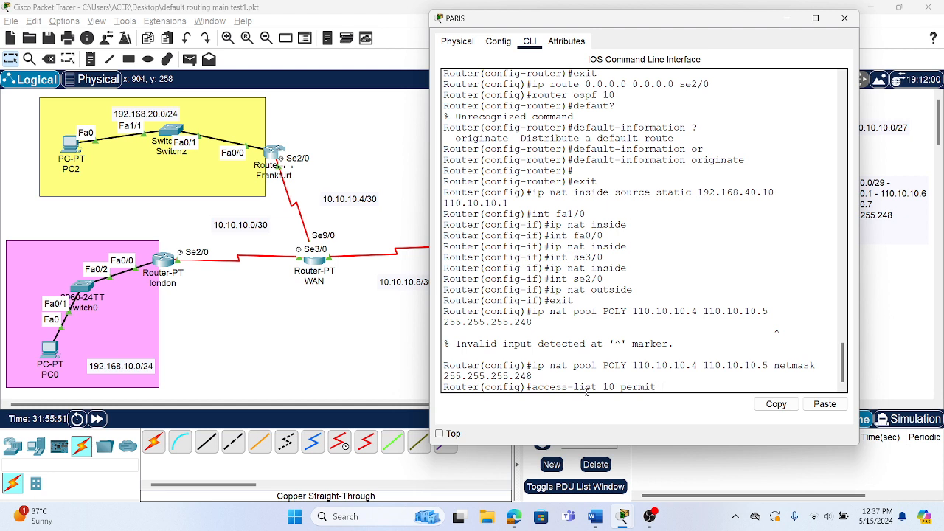
pyautogui.write(' 192.168.20.0 0.0.0.255')
pyautogui.press('Return')
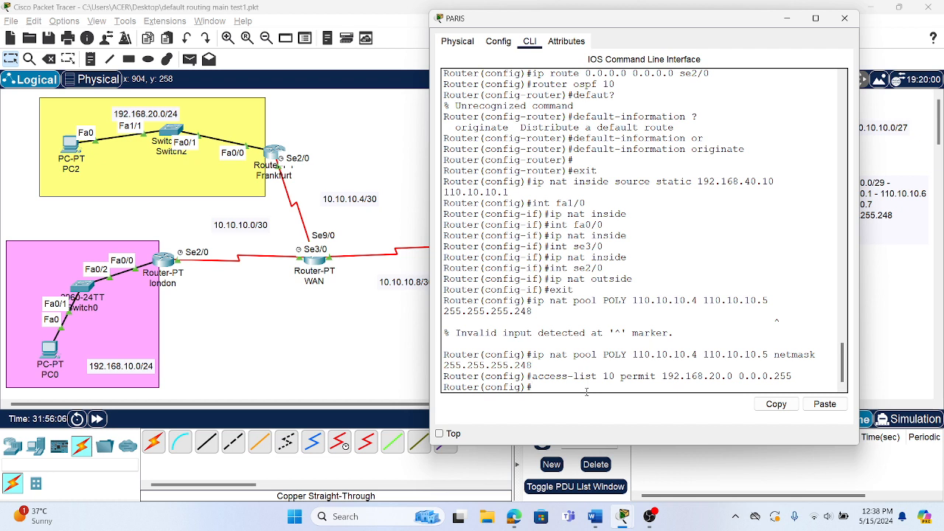
# Permit the 192.168.10.0 and 192.168.30.0 networks in access list 10 with wildcard mask 0.0.0.255.
pyautogui.write('access-list 10 permit 192')
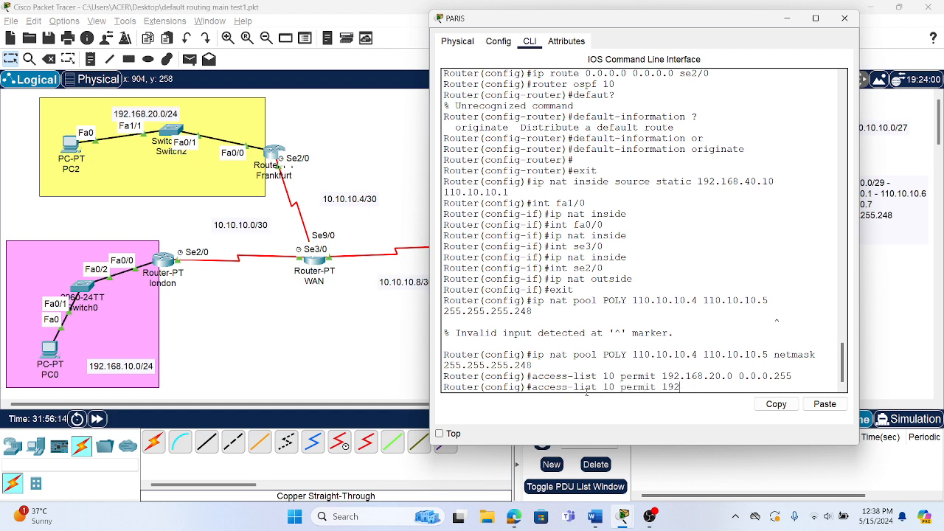
pyautogui.write('.168.10.0 0.0.0.255')
pyautogui.press('Return')
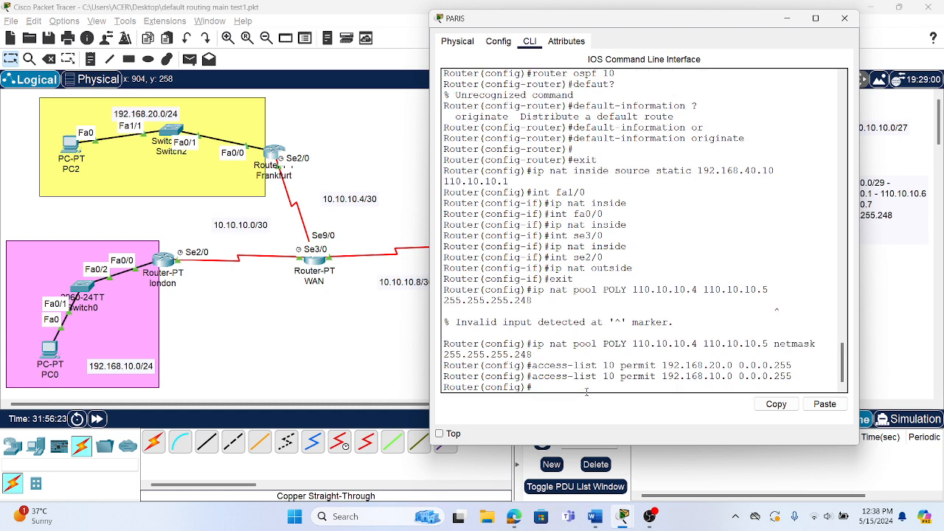
pyautogui.write('access-list 10 permit')
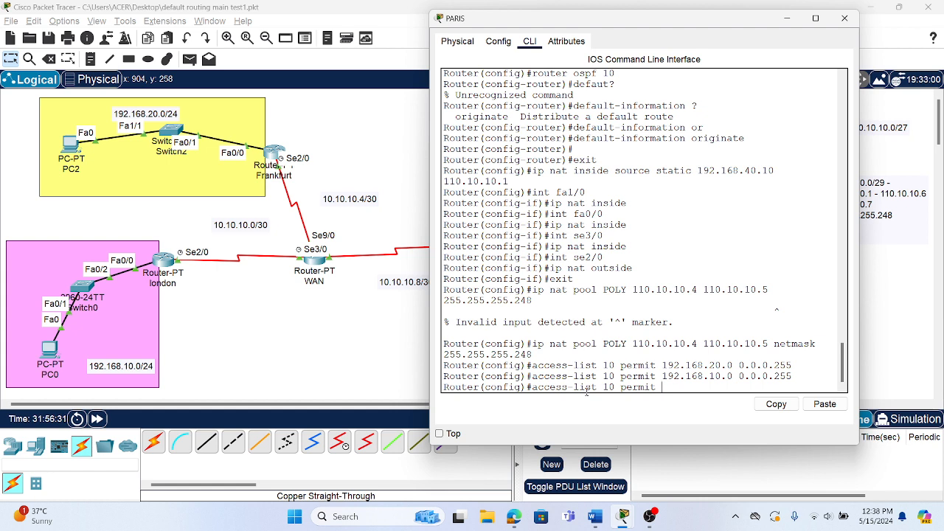
pyautogui.write(' 192.168.30.0 0.0.0.255')
pyautogui.press('Return')
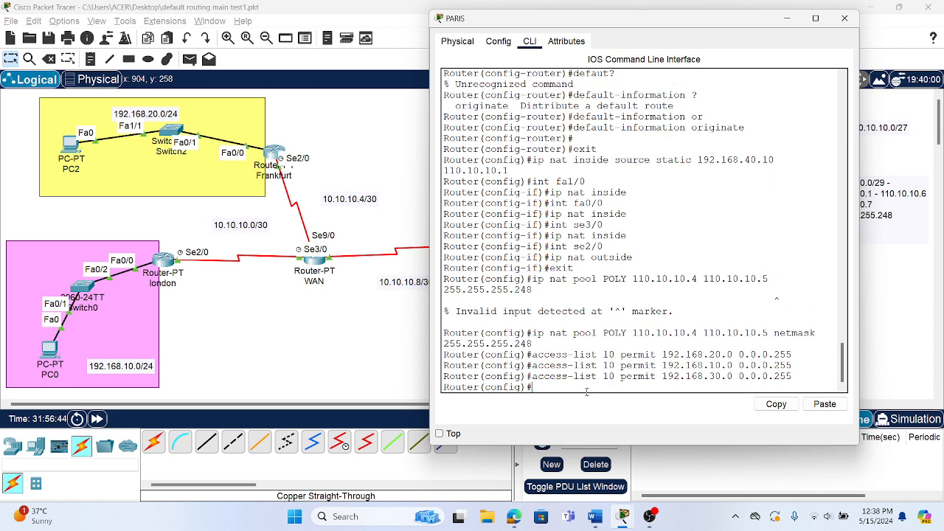
# Permit the 192.168.40.0 network in access list 10 with wildcard mask 0.0.0.255.
pyautogui.write('access-list 10 permit')
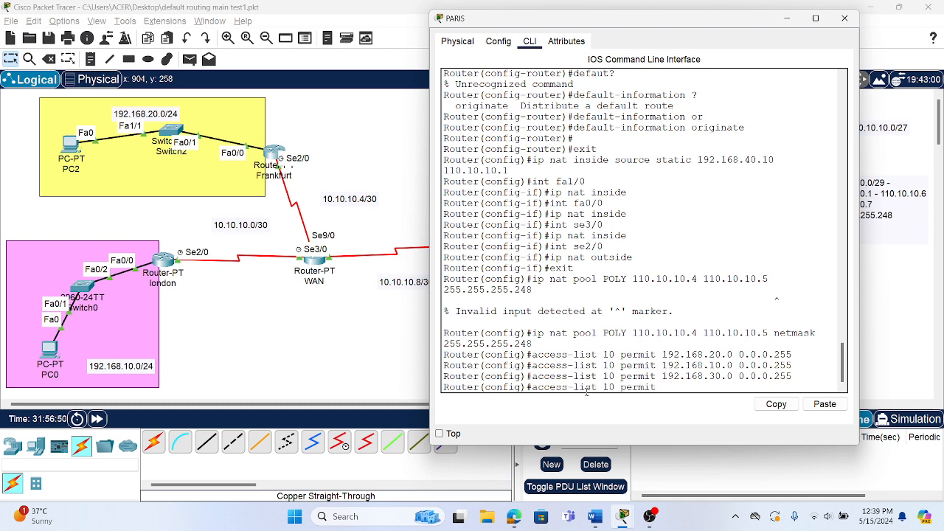
pyautogui.write(' 192.168.40.0 0.0.0.255')
pyautogui.press('Return')
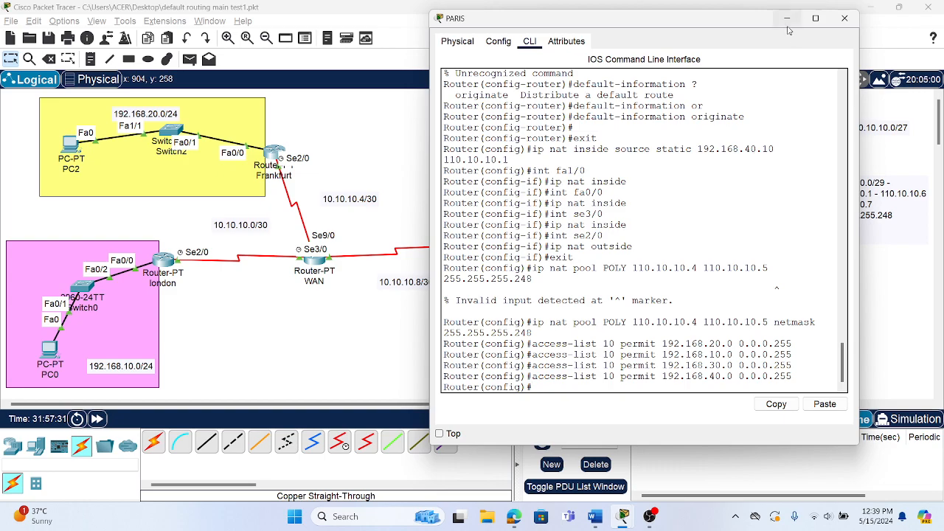
# Move the PARIS window clear of the PARIS and ISP routers and execute "ip nat inside source list 10 pool POLY overload".
pyautogui.moveTo(741, 23); pyautogui.dragTo(388, 2)
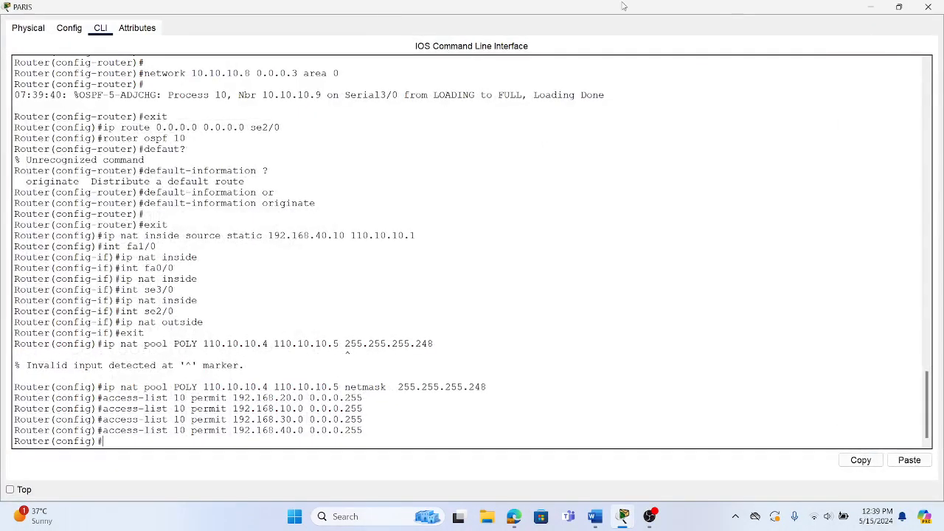
pyautogui.click(897, 9)
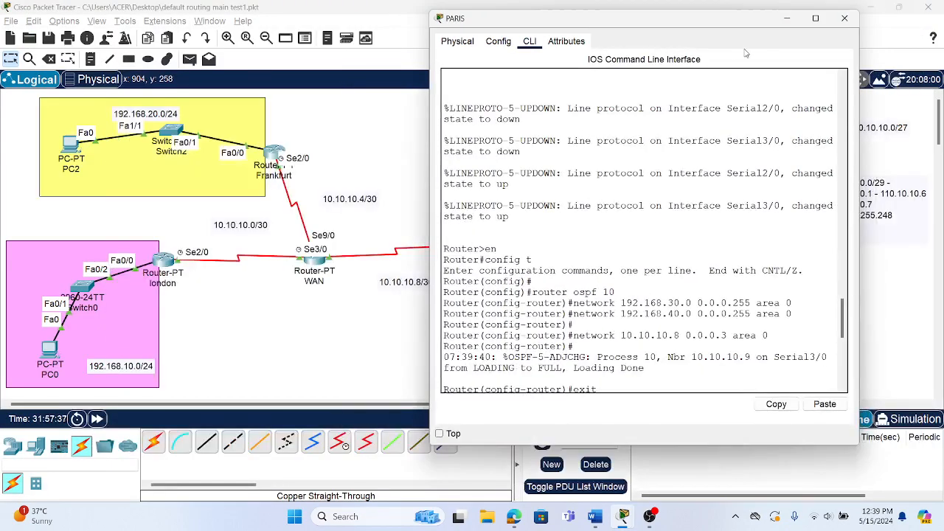
pyautogui.moveTo(712, 30); pyautogui.dragTo(302, 25)
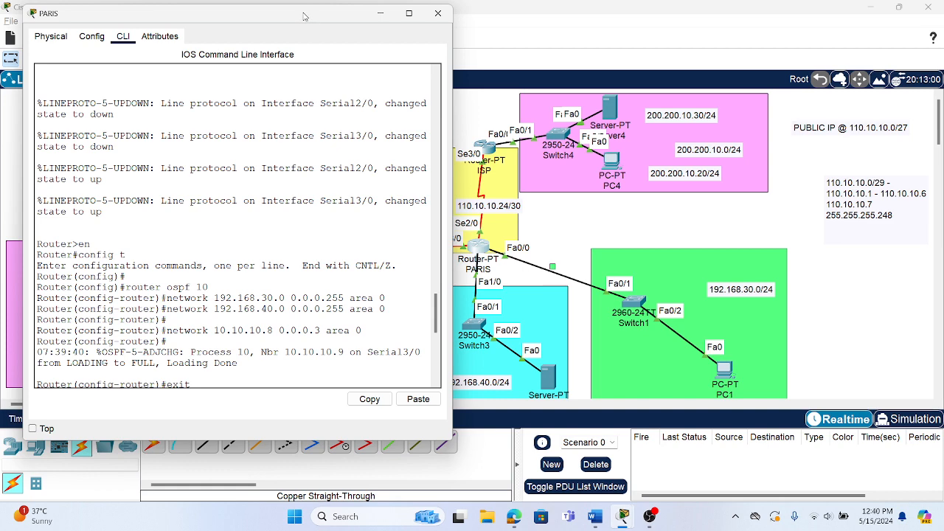
pyautogui.moveTo(304, 17); pyautogui.dragTo(279, 16)
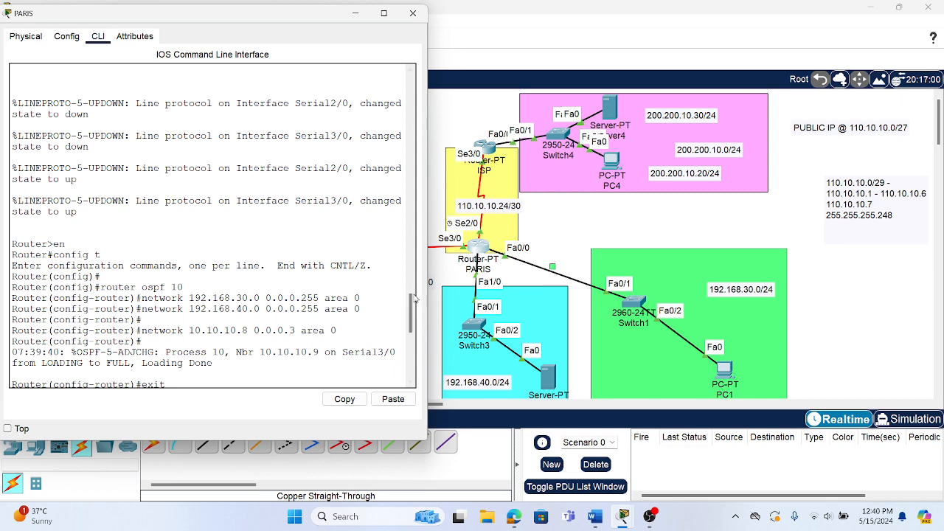
pyautogui.moveTo(411, 310); pyautogui.dragTo(410, 372)
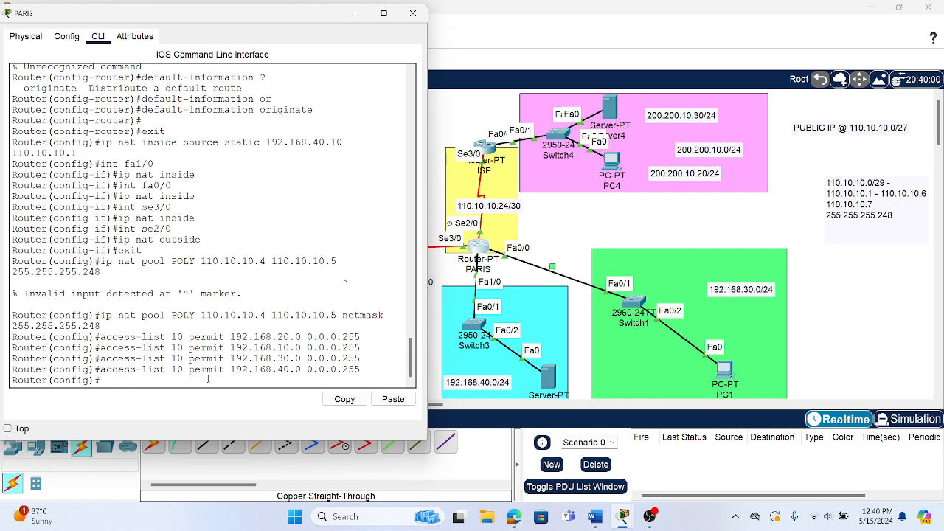
pyautogui.write('ip nat inside source')
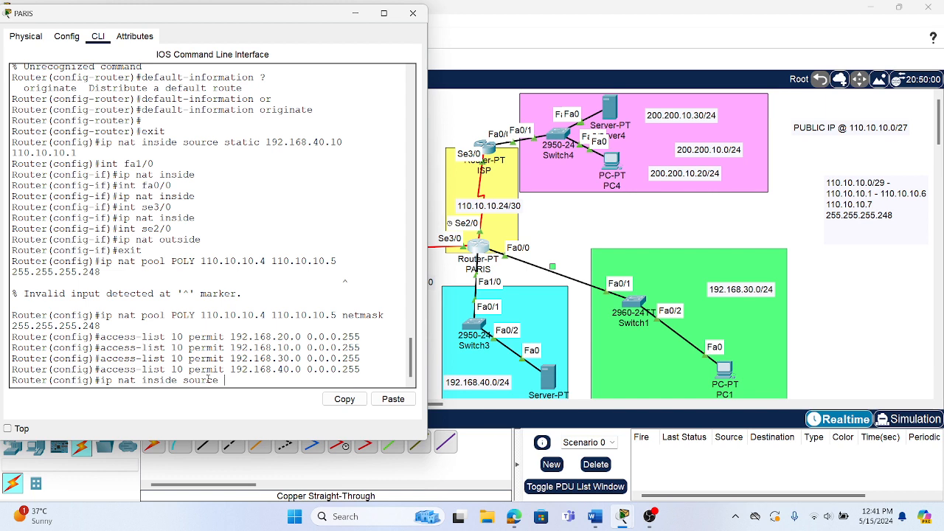
pyautogui.write('list')
pyautogui.write('10 pool')
pyautogui.write('POLY')
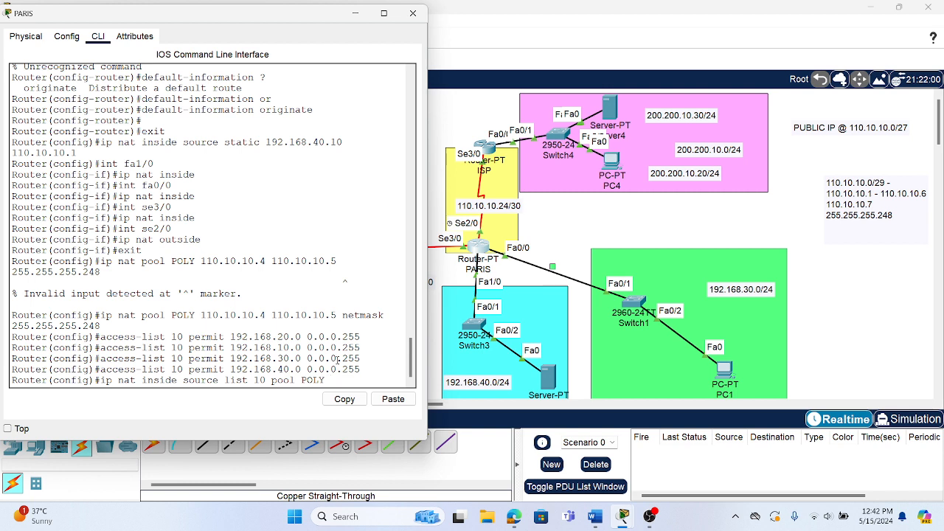
pyautogui.write('overload')
pyautogui.press('Return')
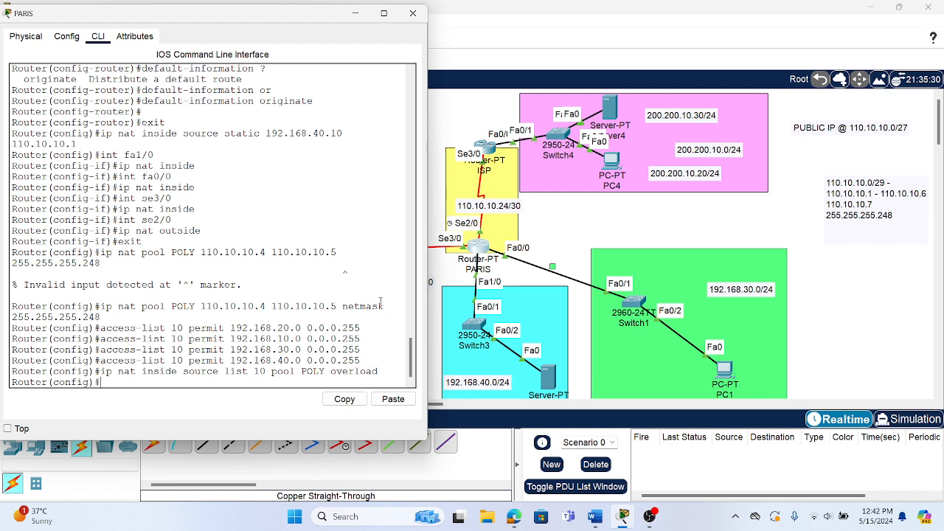
# Minimize the PARIS window and review the ISP router's interface addresses in the topology.
pyautogui.click(355, 15)
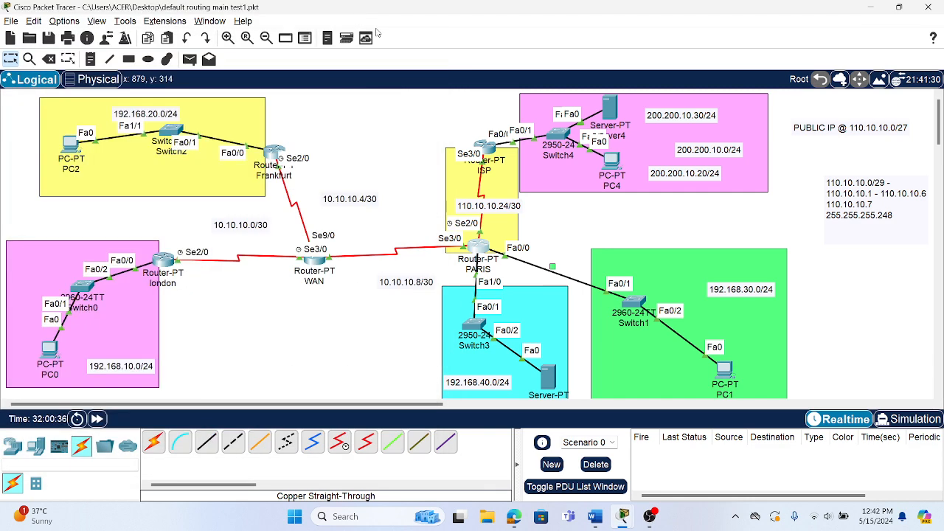
pyautogui.moveTo(487, 157)
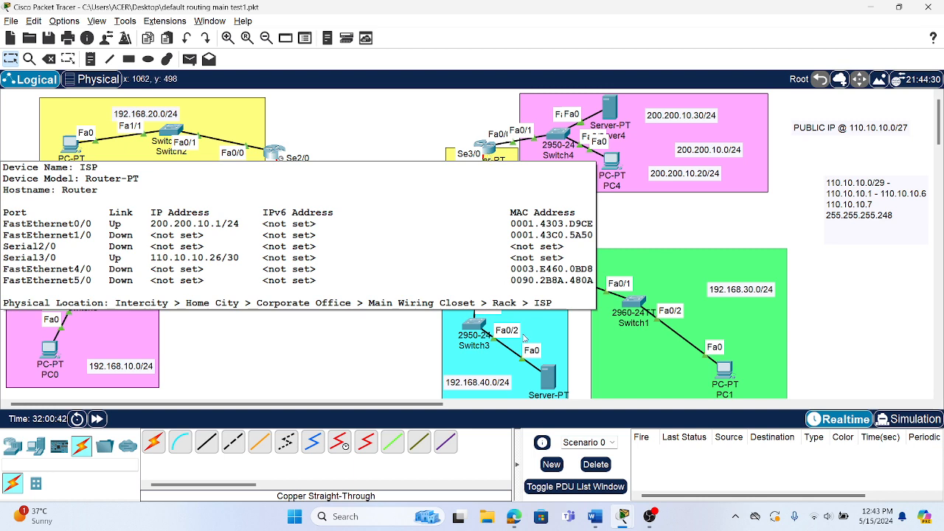
# Review the 110.10.10.0/27 subnet table in the browser and return to the network topology.
pyautogui.click(515, 518)
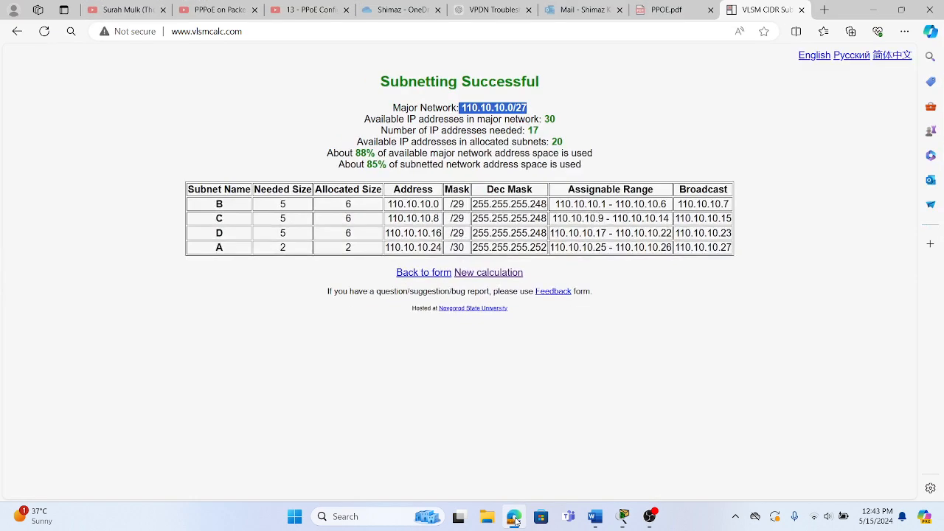
pyautogui.click(514, 518)
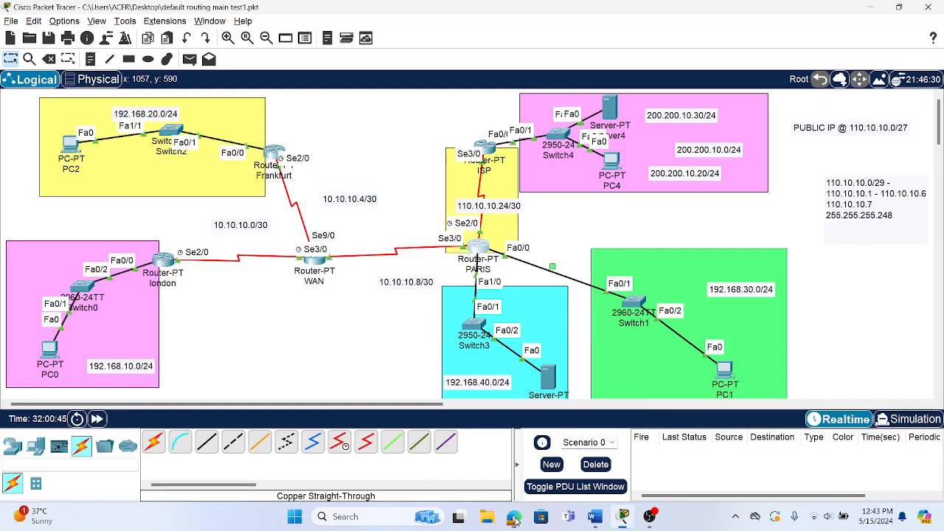
pyautogui.click(515, 518)
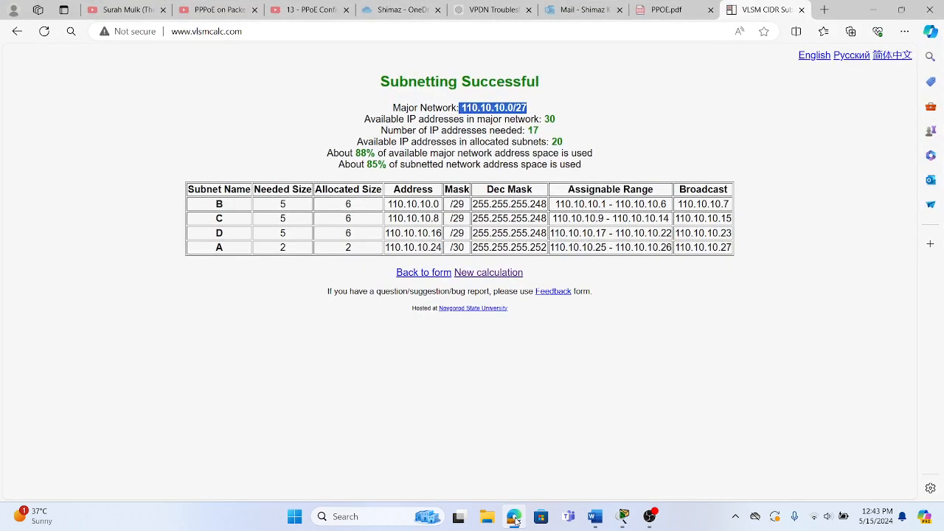
pyautogui.click(514, 518)
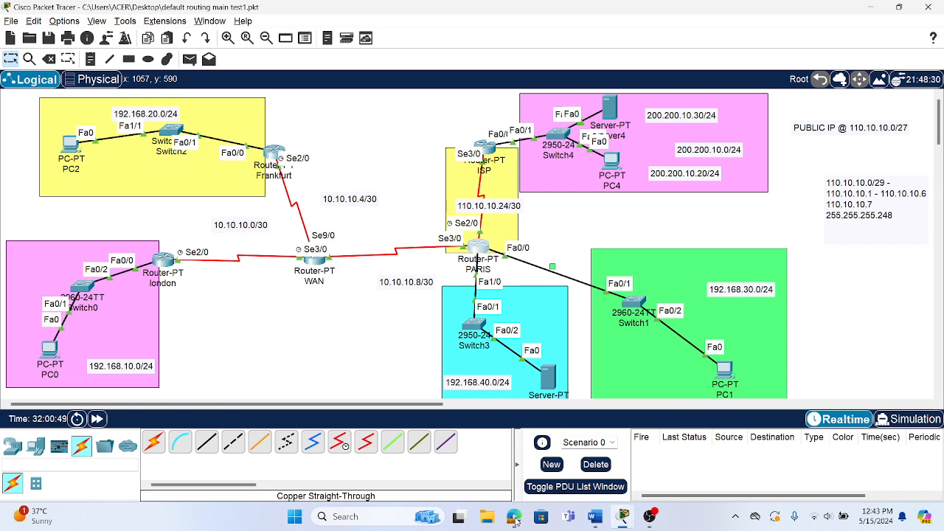
pyautogui.click(651, 523)
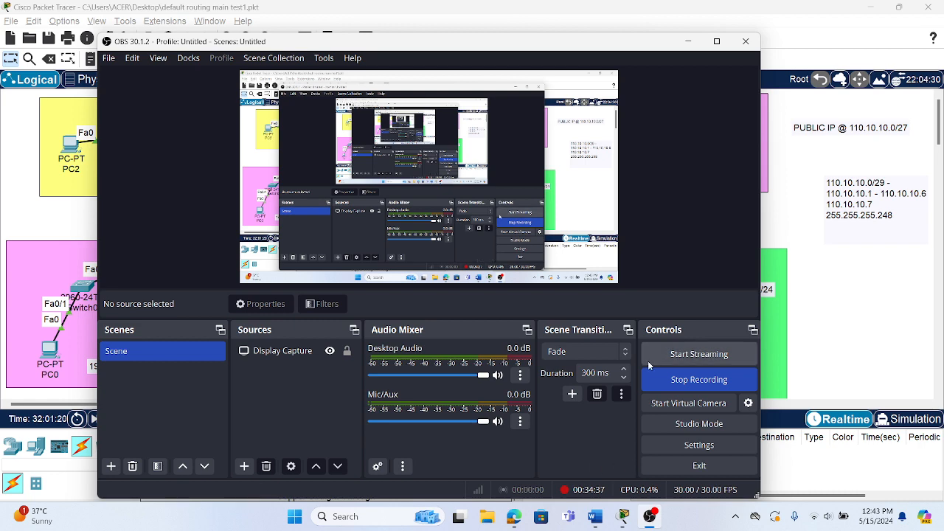
pyautogui.click(689, 42)
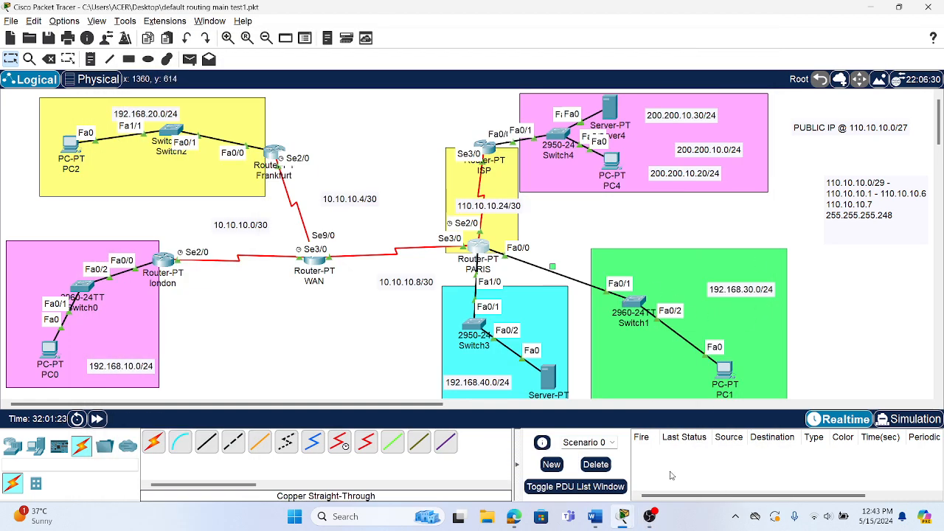
pyautogui.click(659, 521)
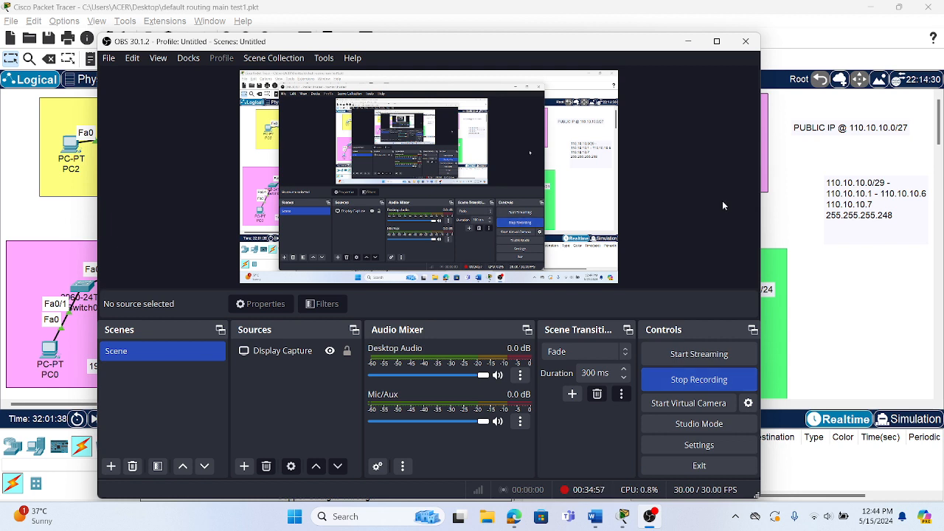
pyautogui.click(687, 42)
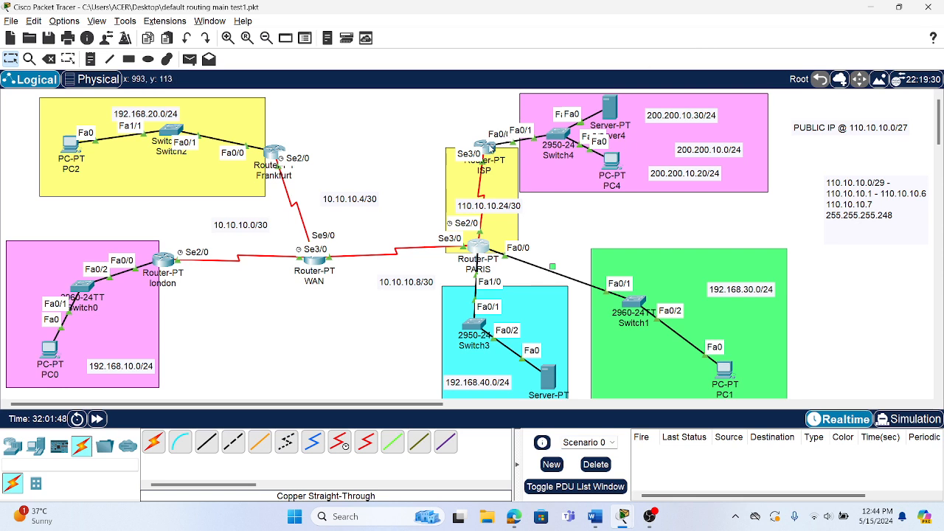
# Open the ISP router's command line, move its window clear of the routers, and enter privileged mode with "en".
pyautogui.click(490, 147)
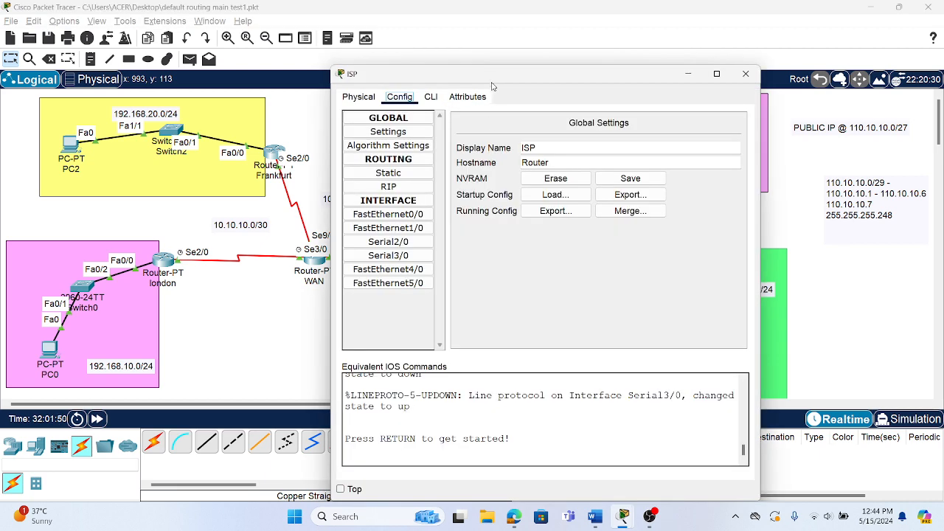
pyautogui.moveTo(493, 84); pyautogui.dragTo(273, 35)
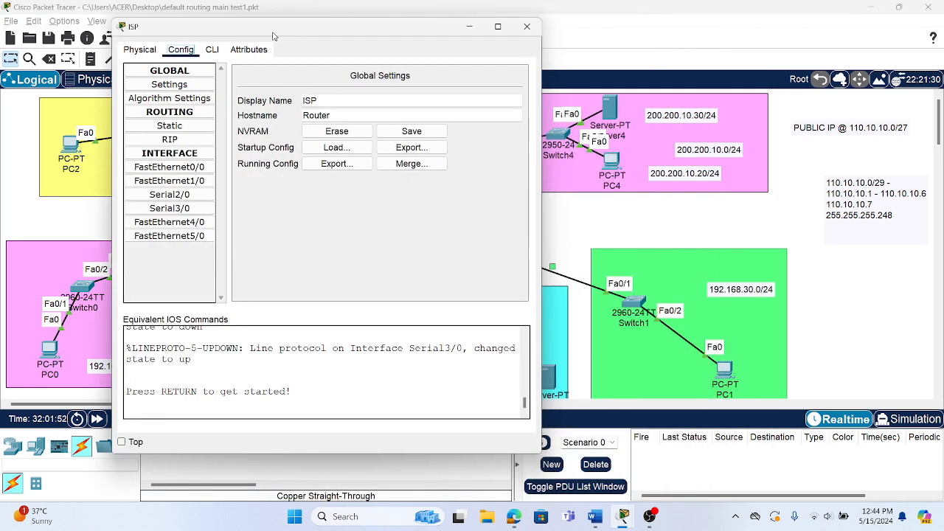
pyautogui.click(212, 51)
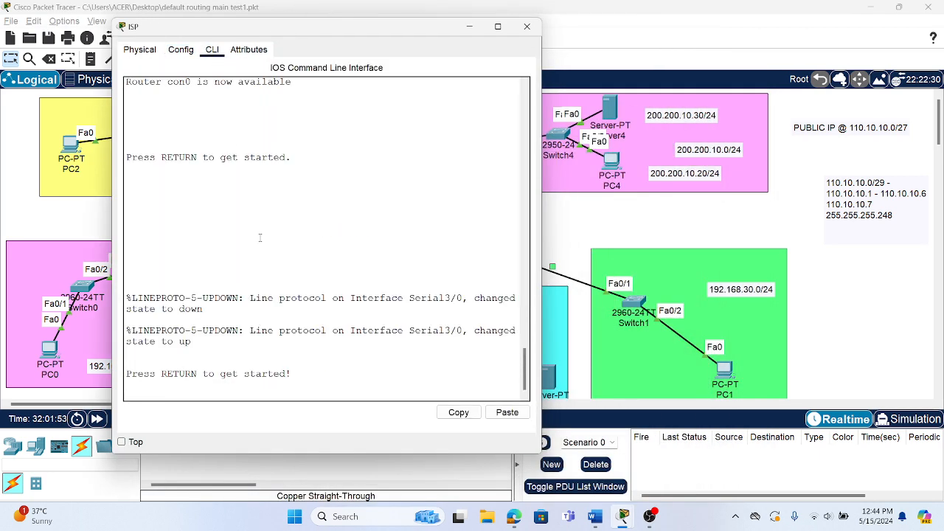
pyautogui.press('Return')
pyautogui.write('en')
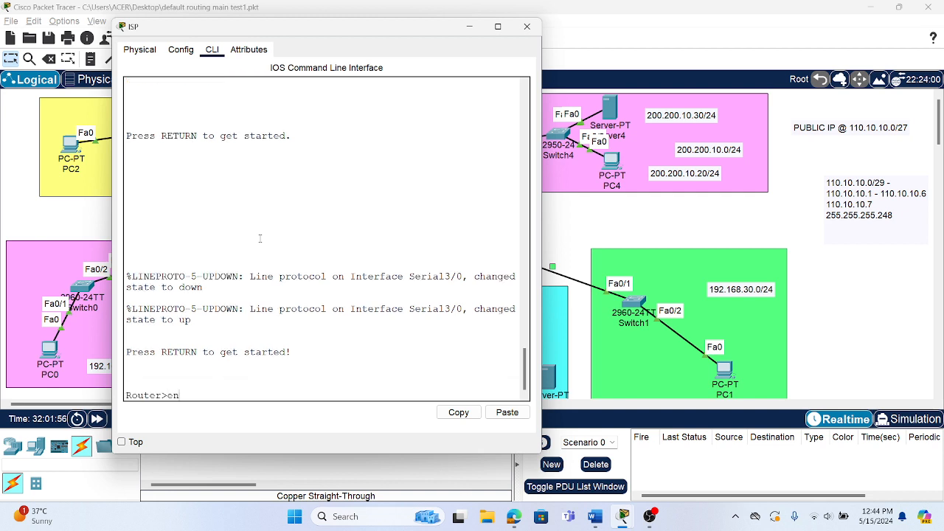
pyautogui.press('Return')
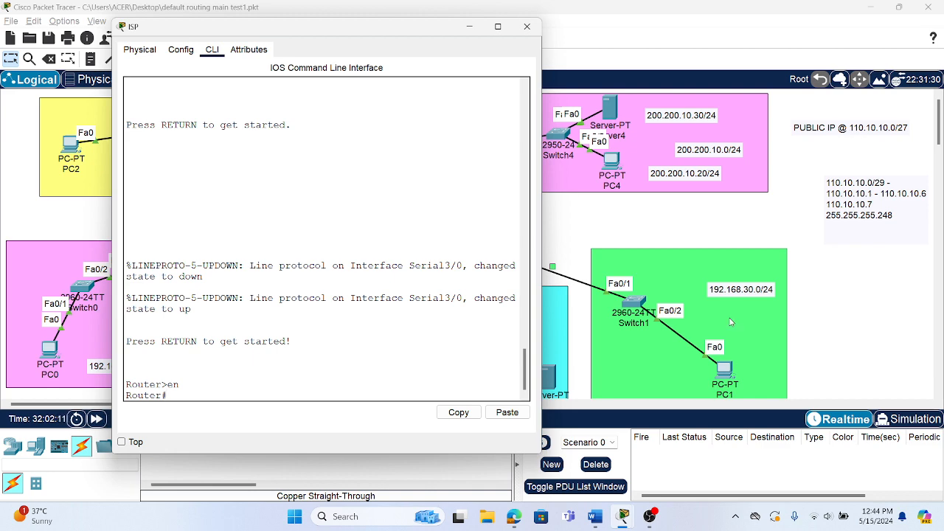
# Switch to the browser, ask ChatGPT "/27 subnet mask", and return to the Packet Tracer topology.
pyautogui.click(519, 522)
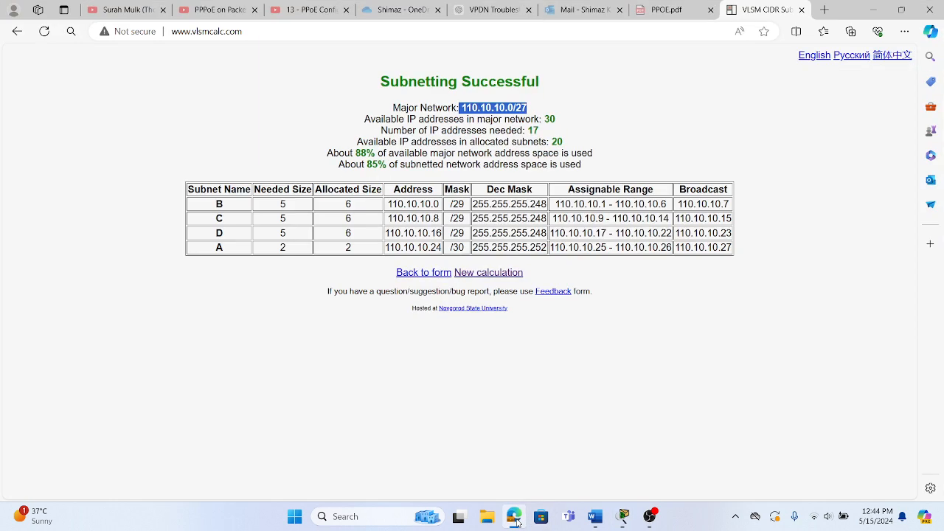
pyautogui.click(824, 10)
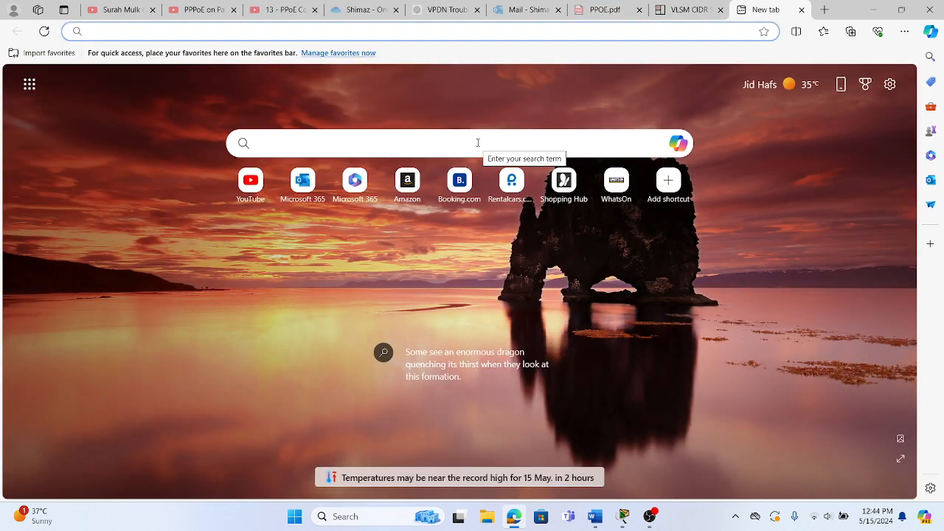
pyautogui.click(443, 10)
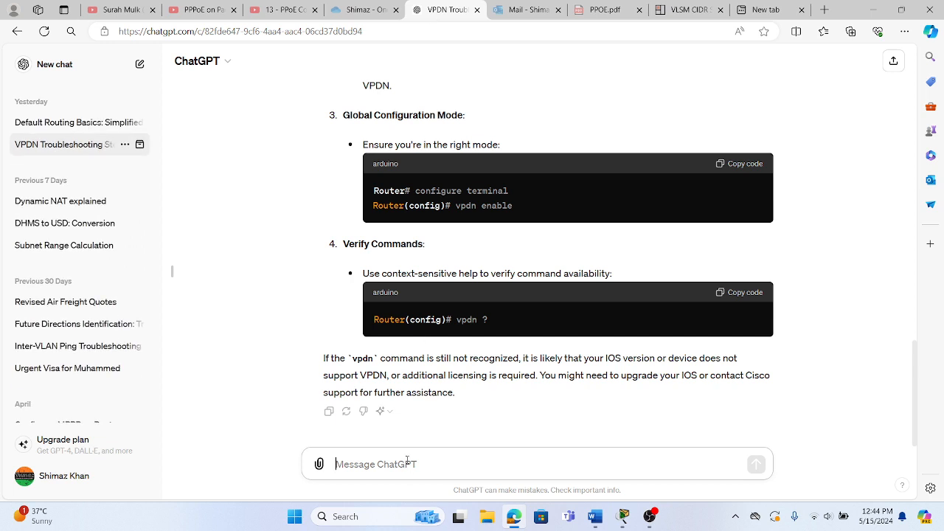
pyautogui.write('/27')
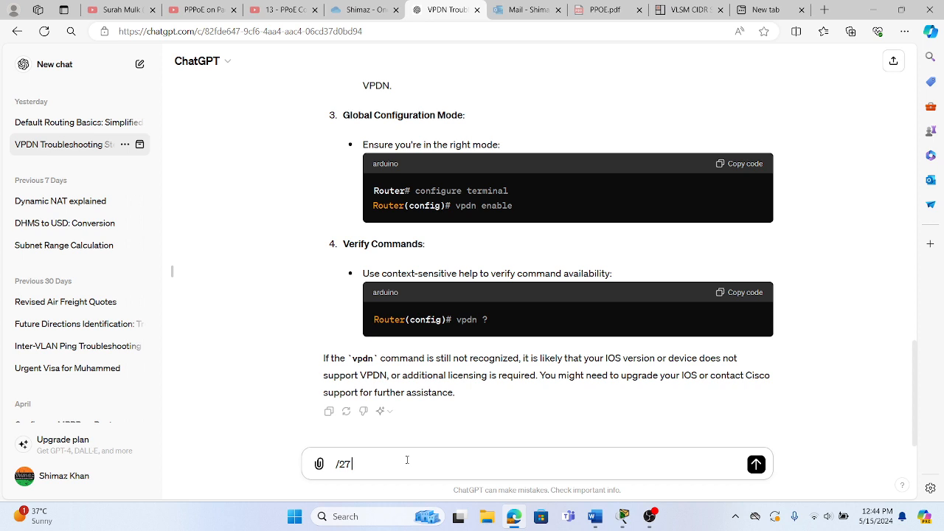
pyautogui.write('subnet mask')
pyautogui.press('Return')
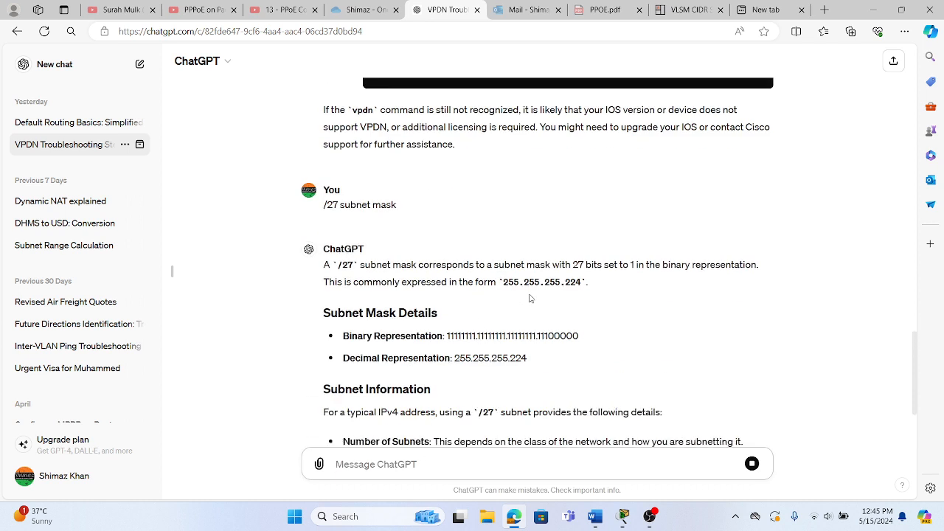
pyautogui.moveTo(624, 514)
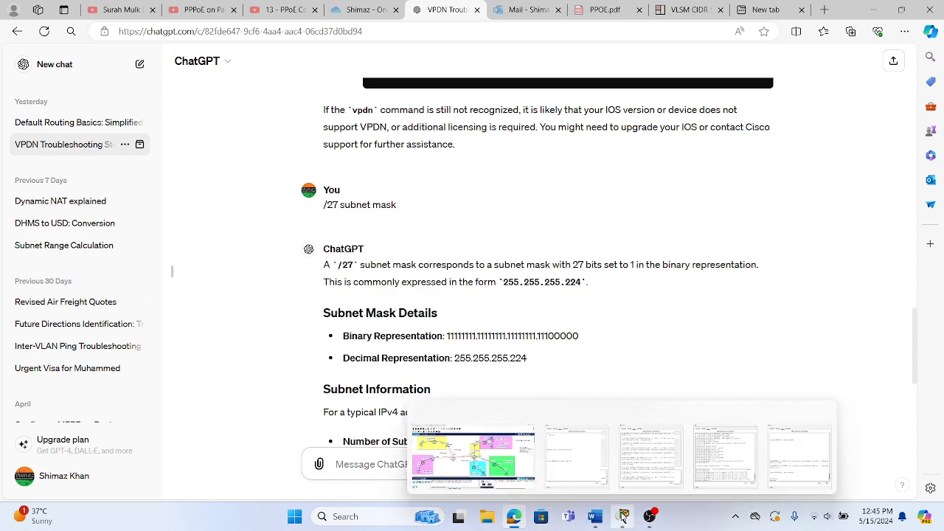
pyautogui.click(472, 454)
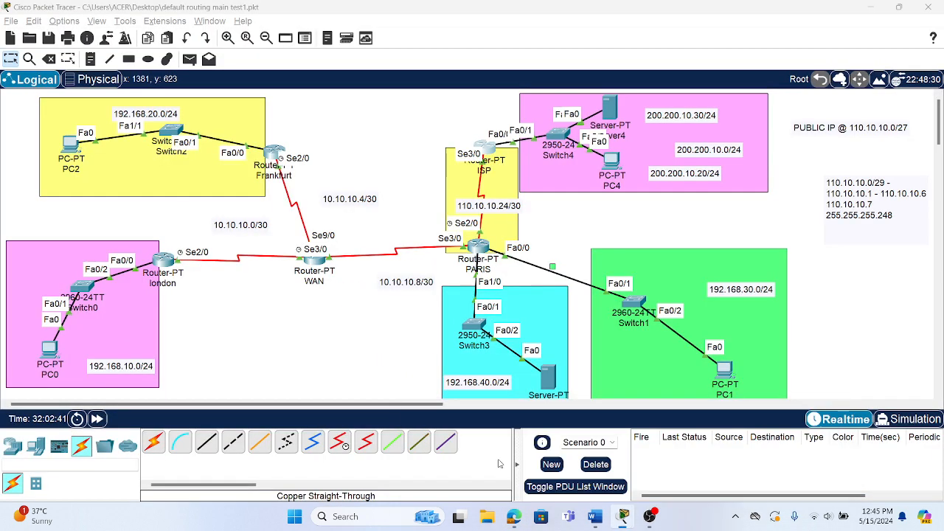
# Reopen the ISP router's command line and enter global configuration mode with "config t".
pyautogui.click(489, 148)
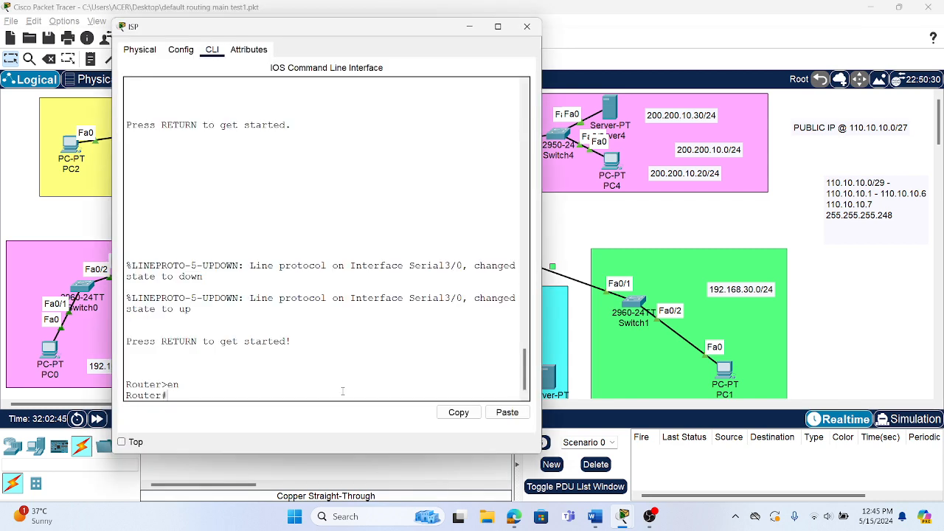
pyautogui.write('config t')
pyautogui.press('Return')
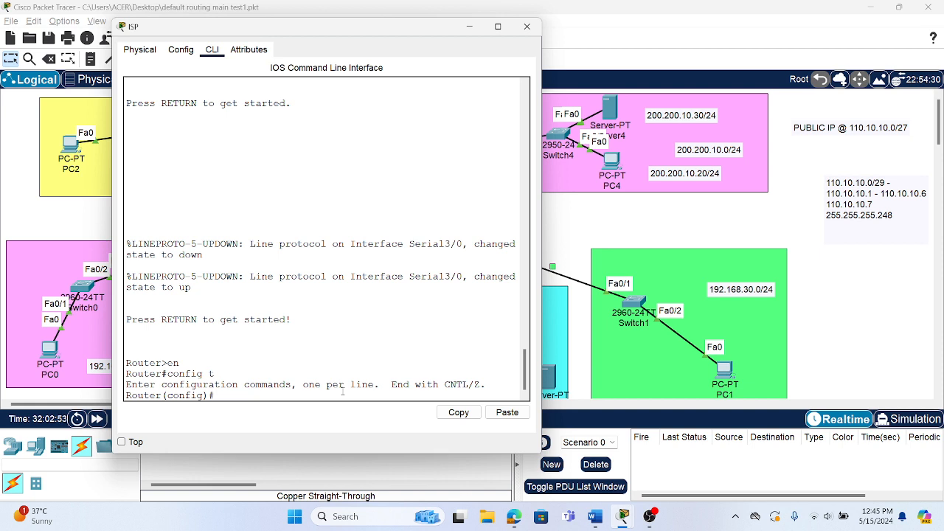
# Check ISP's interface addresses in the topology and execute "ip route 110.10.10.0 255.255.255.224 se3/0" on ISP.
pyautogui.click(476, 26)
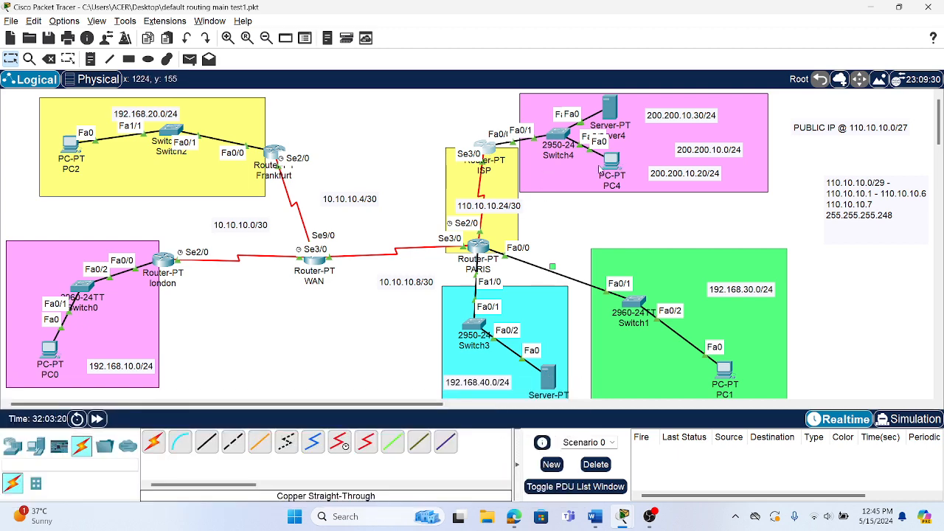
pyautogui.moveTo(483, 151)
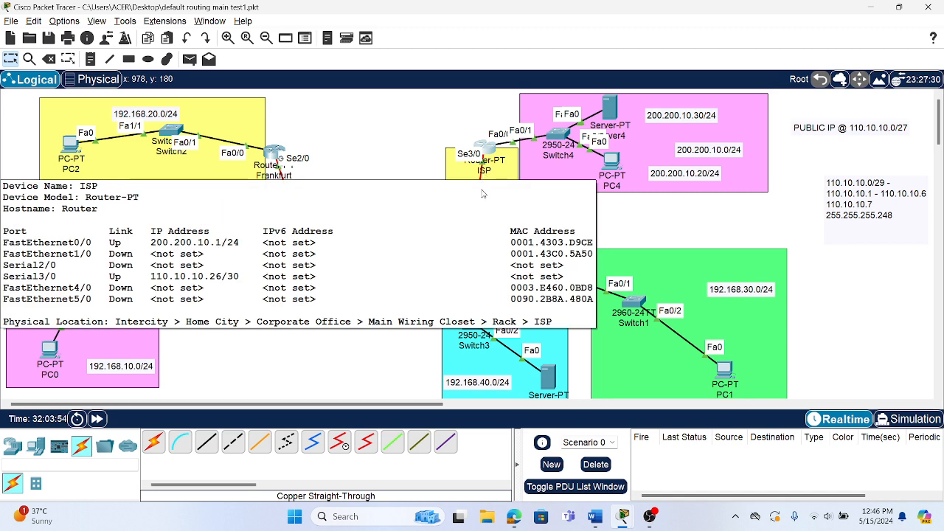
pyautogui.moveTo(479, 254)
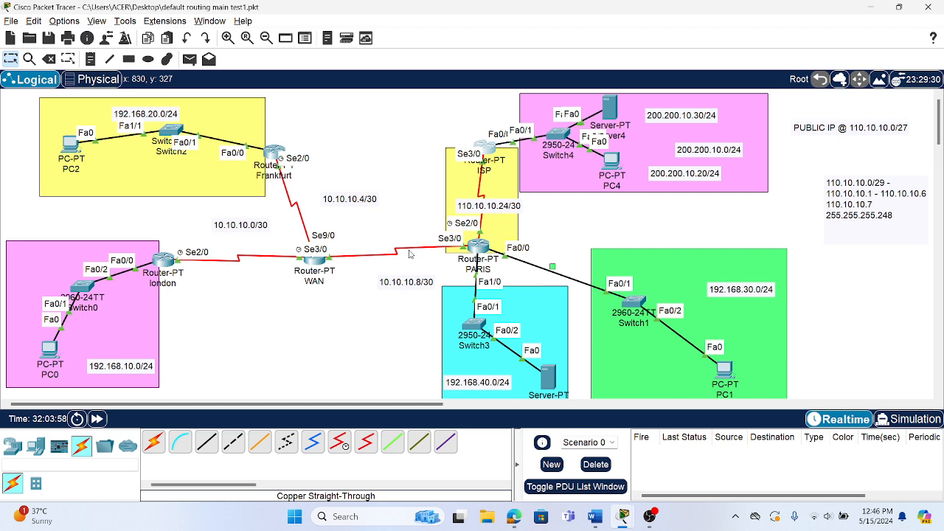
pyautogui.click(486, 149)
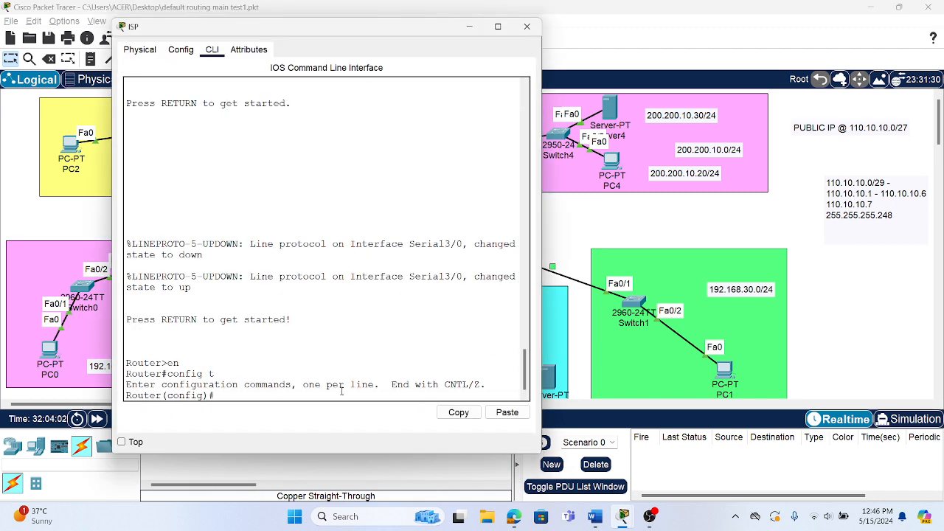
pyautogui.write('ip route 110.10.10.0 255.255.255.224')
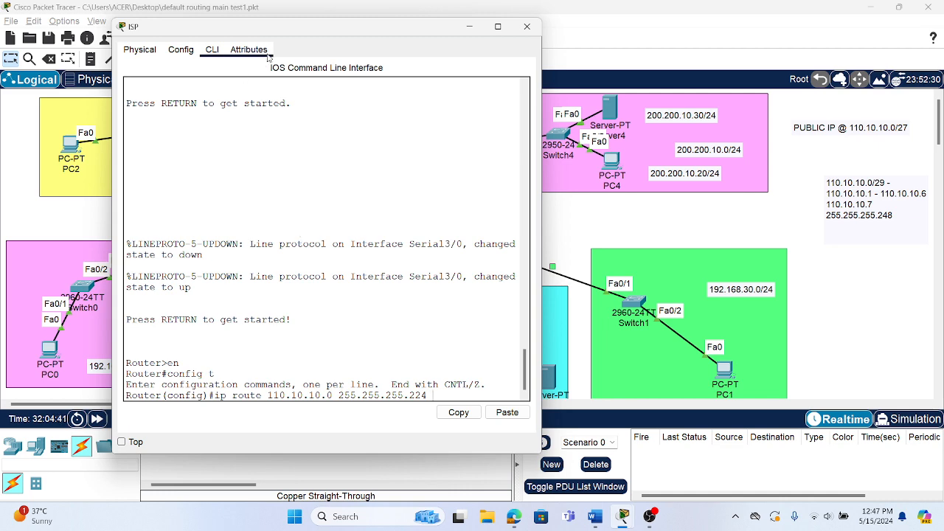
pyautogui.moveTo(303, 32); pyautogui.dragTo(212, 32)
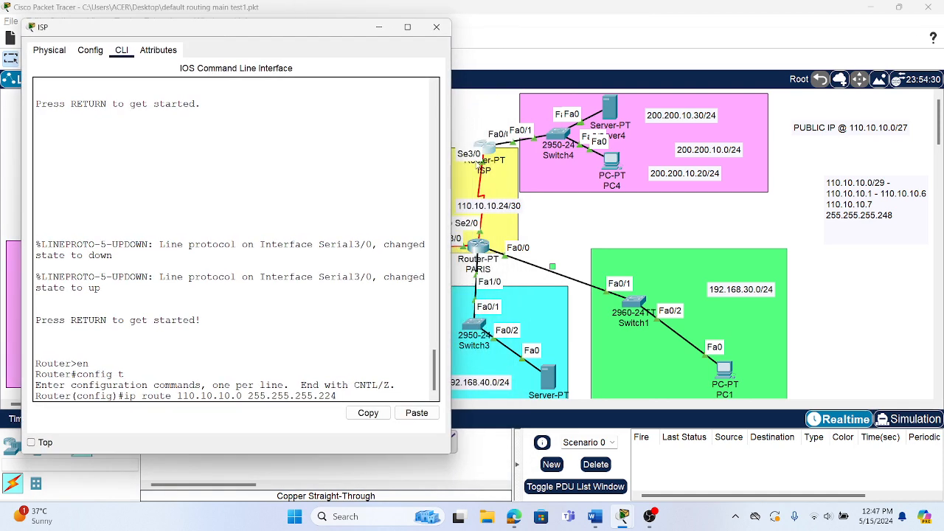
pyautogui.write('se3/0')
pyautogui.press('Return')
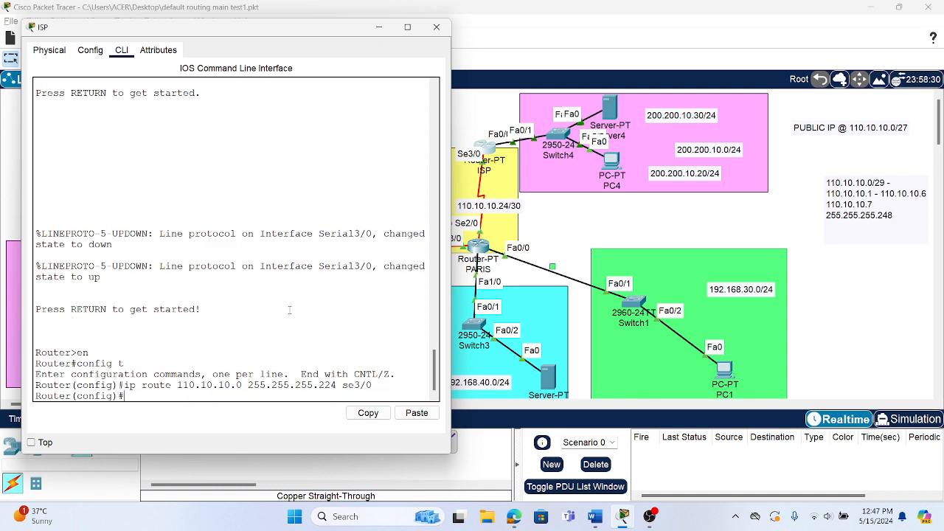
# End configuration mode on ISP and save its configuration with "wr".
pyautogui.write('end')
pyautogui.press('Return')
pyautogui.press('Return')
pyautogui.write('wr')
pyautogui.press('Return')
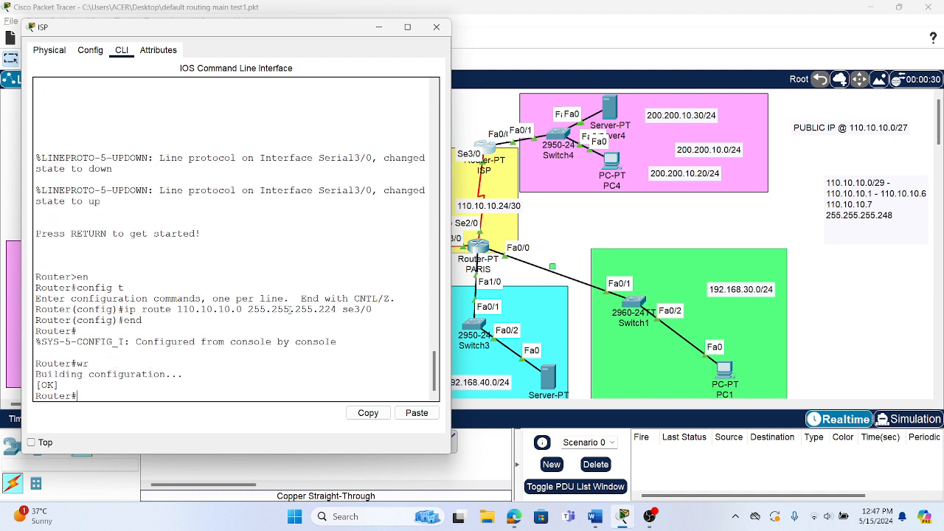
# Reload the ISP router and confirm the restart.
pyautogui.write('reload')
pyautogui.press('Return')
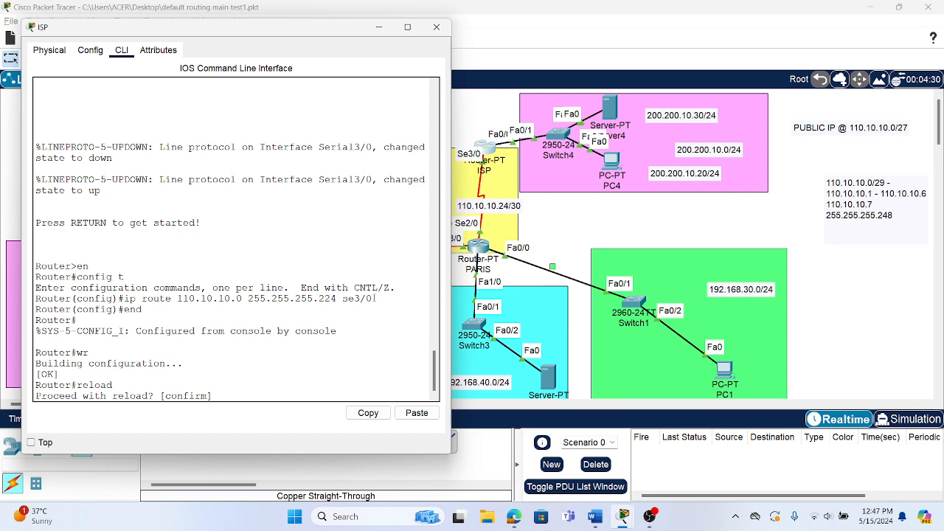
pyautogui.press('Return')
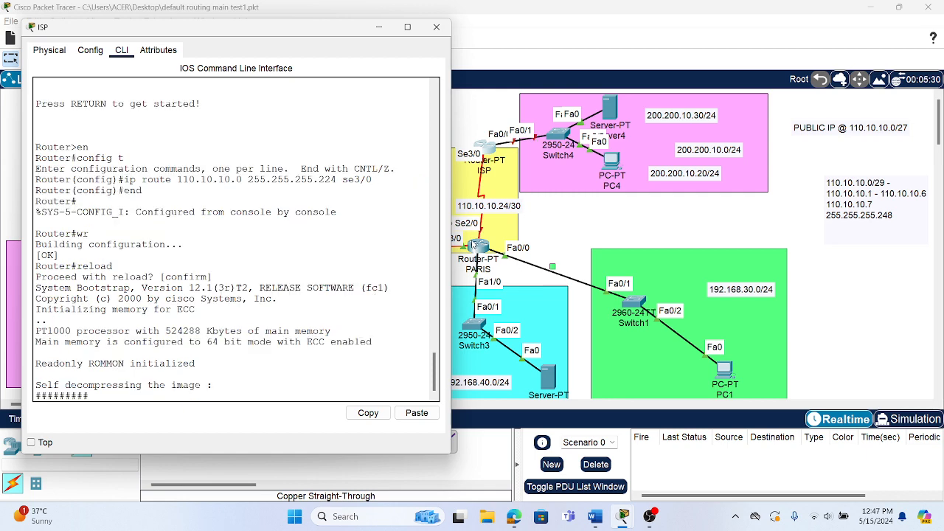
# Return to the PARIS router's command line, end configuration mode and save its configuration with "wr".
pyautogui.click(474, 247)
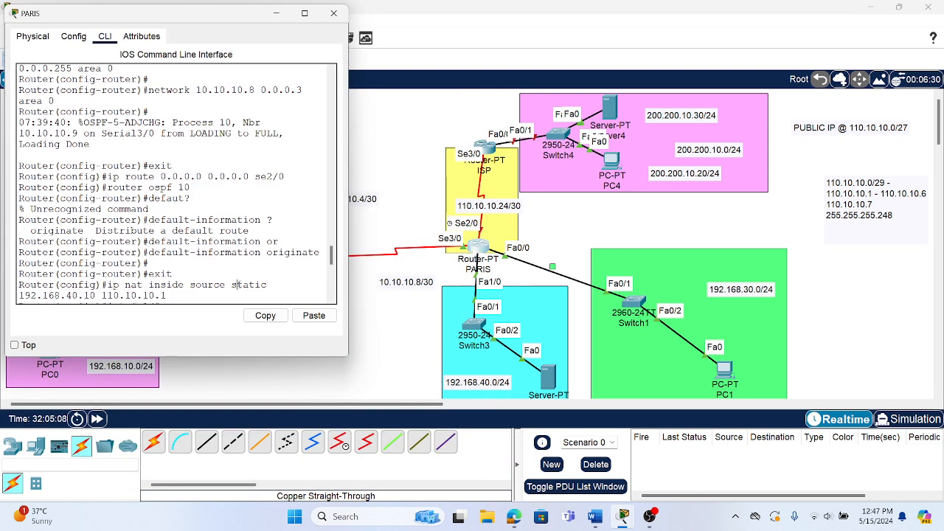
pyautogui.press('Return')
pyautogui.press('Return')
pyautogui.press('Return')
pyautogui.write('en')
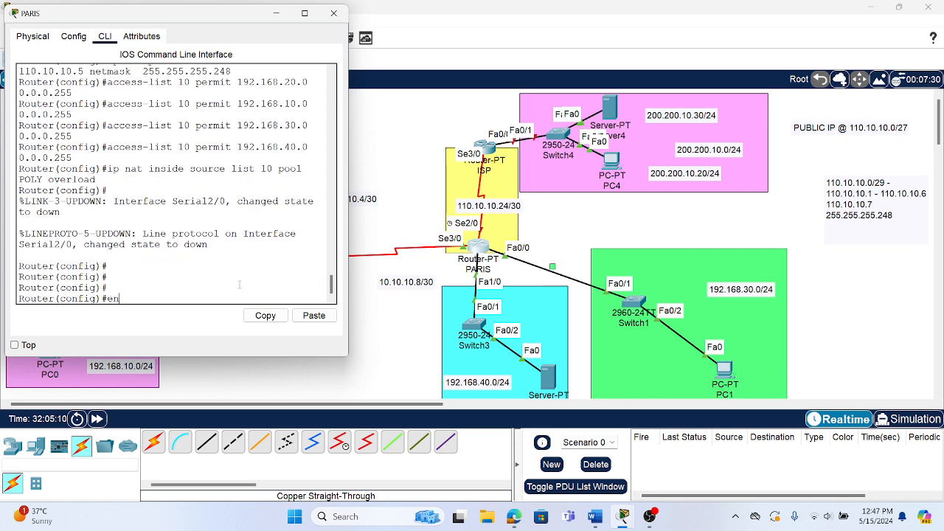
pyautogui.write('d')
pyautogui.press('Return')
pyautogui.write('wr')
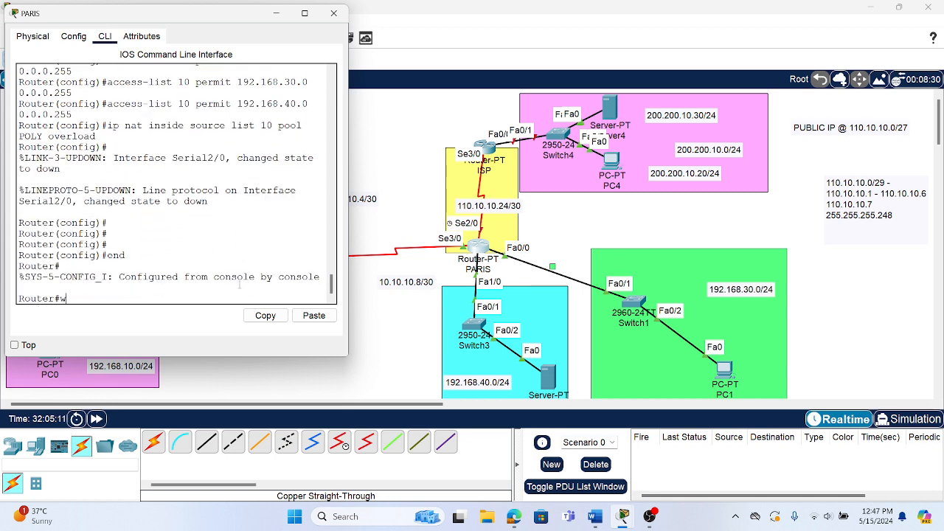
pyautogui.press('Return')
pyautogui.press('Return')
# Reload the PARIS router, confirm the restart and minimize its window.
pyautogui.write('reload')
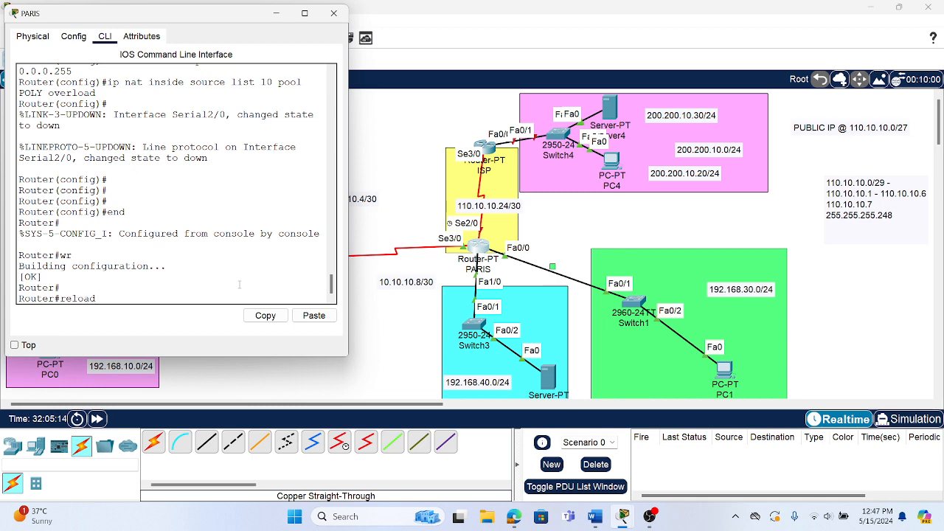
pyautogui.press('Return')
pyautogui.press('Return')
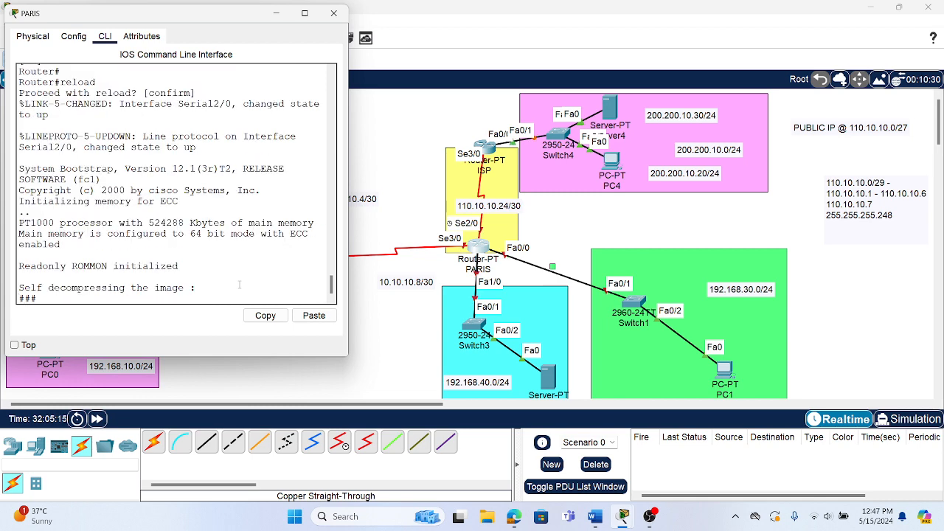
pyautogui.click(276, 13)
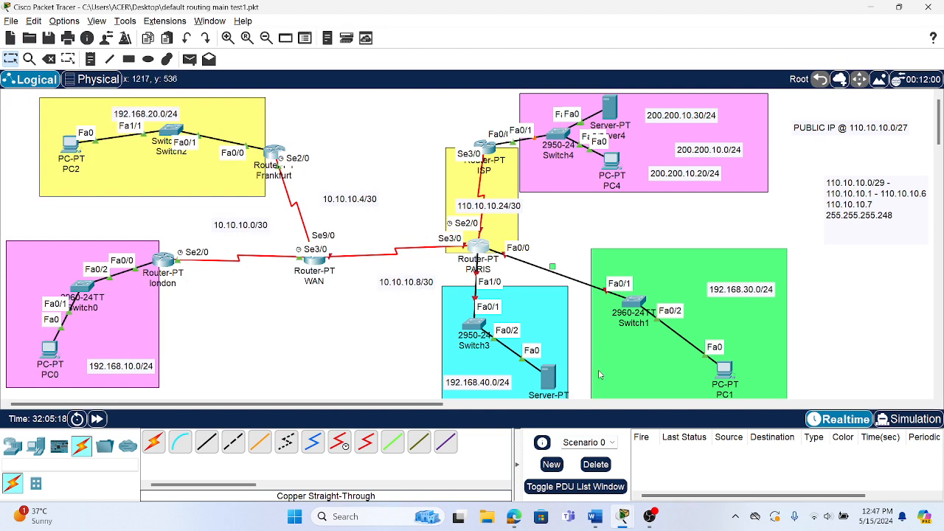
pyautogui.click(650, 516)
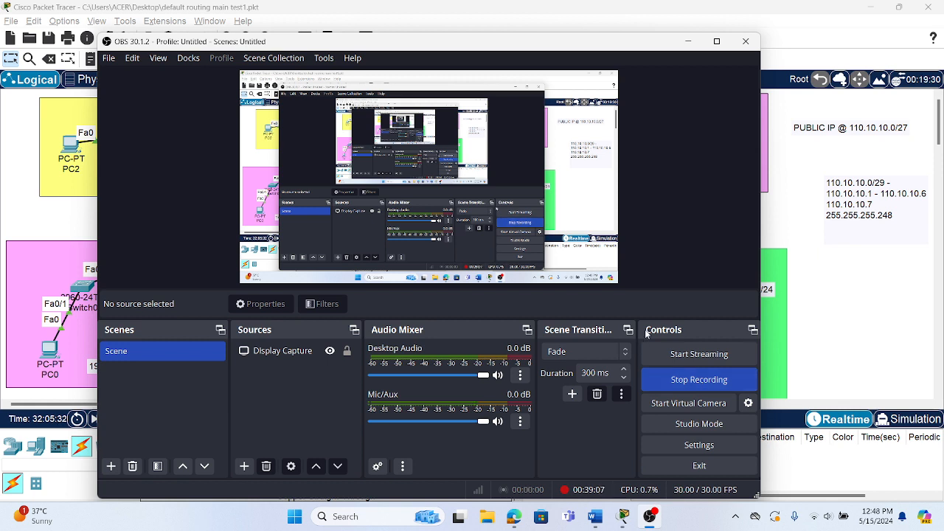
pyautogui.click(717, 43)
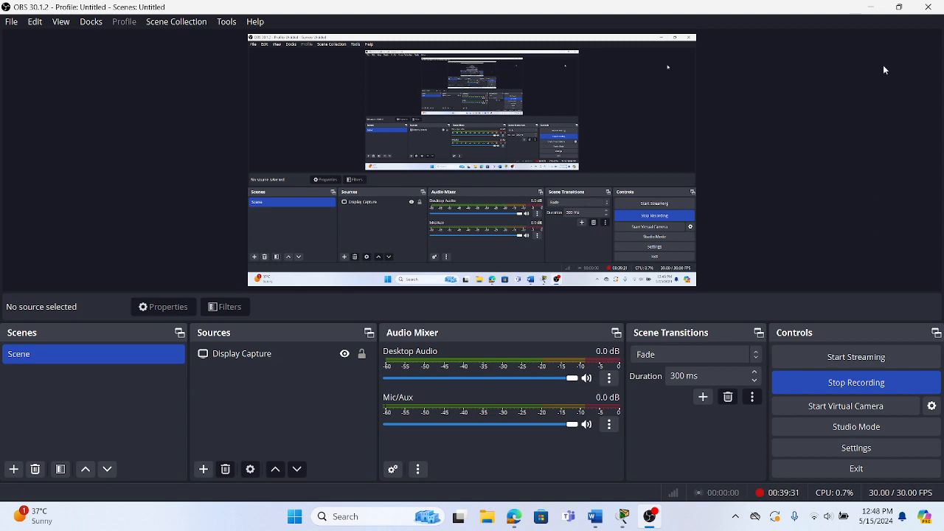
pyautogui.click(871, 8)
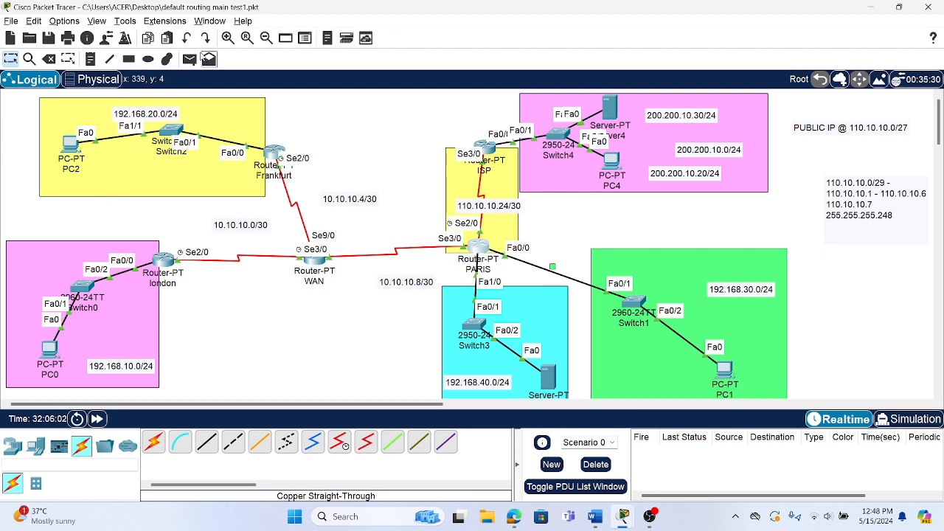
# Send a simple PDU from PC0 to the ISP router and another from ISP to itself.
pyautogui.click(190, 60)
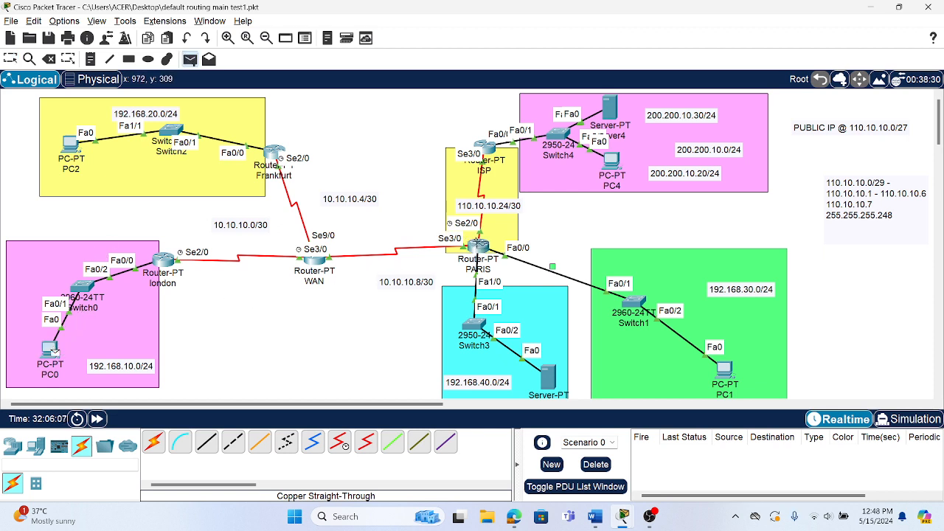
pyautogui.click(486, 151)
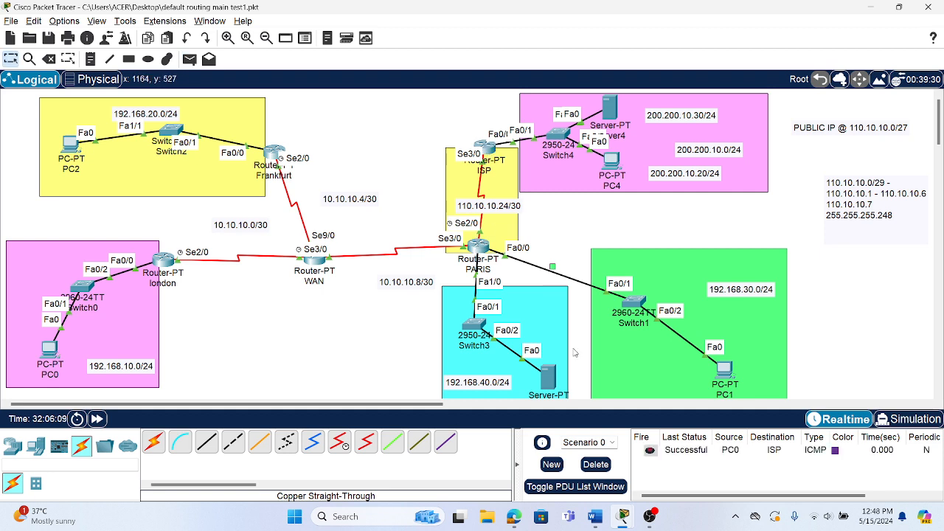
pyautogui.click(189, 62)
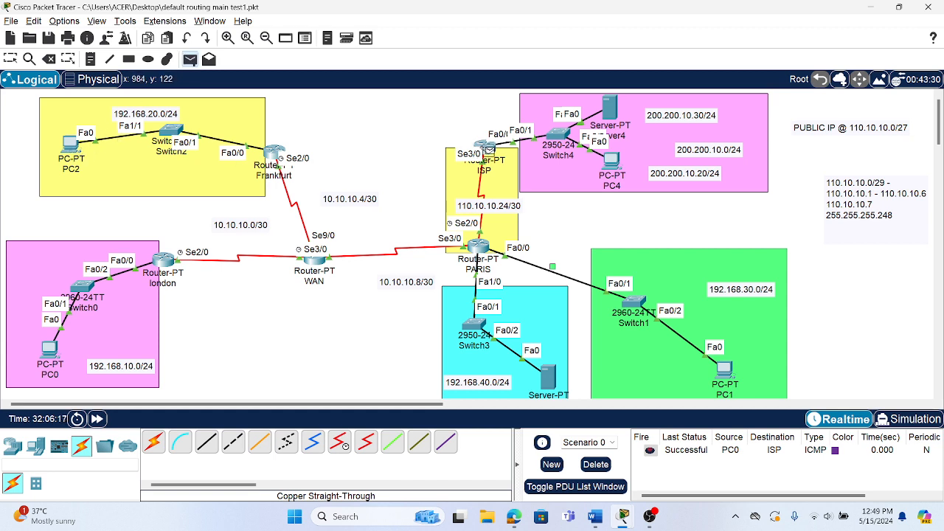
pyautogui.click(487, 147)
pyautogui.click(487, 147)
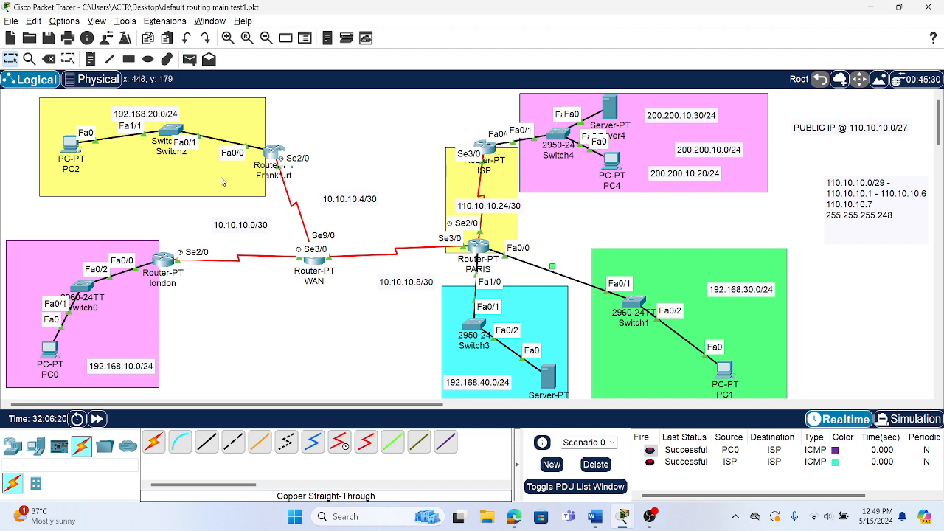
# Send a simple PDU from PC1 to the ISP router to test the connection.
pyautogui.click(190, 59)
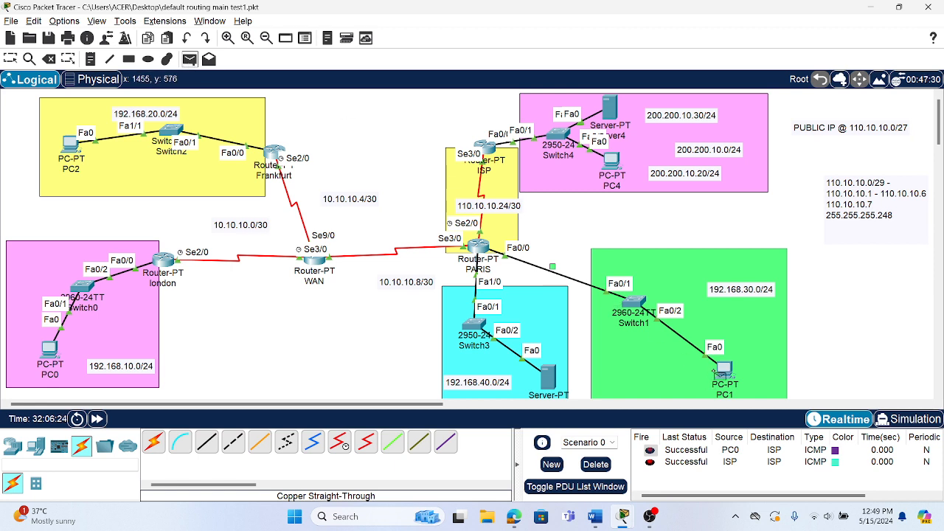
pyautogui.click(724, 371)
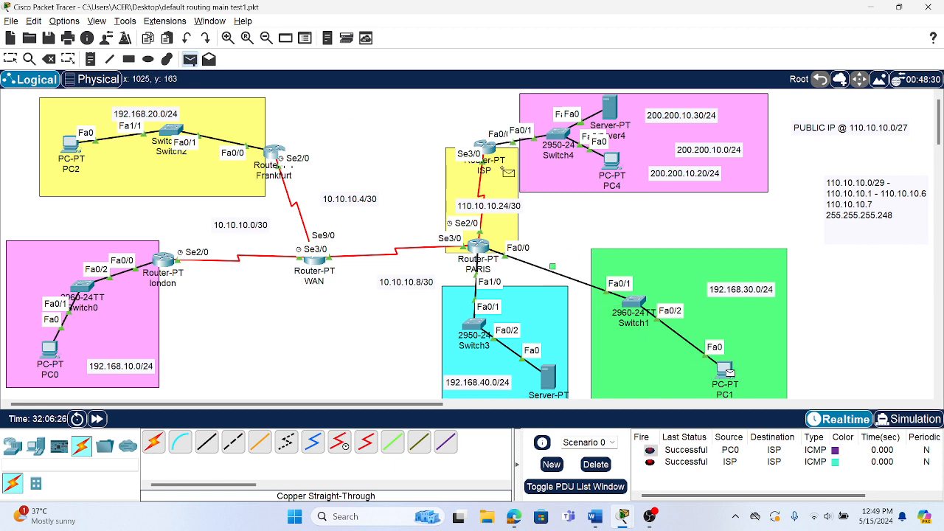
pyautogui.click(486, 147)
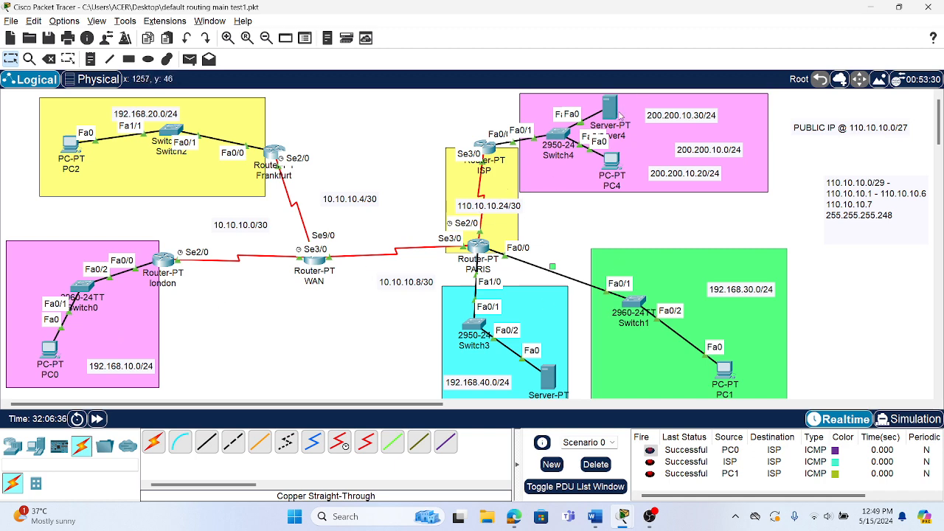
# Load the web page at 200.200.10.30 in PC0's web browser, then close PC0's window.
pyautogui.moveTo(611, 111)
pyautogui.click(52, 350)
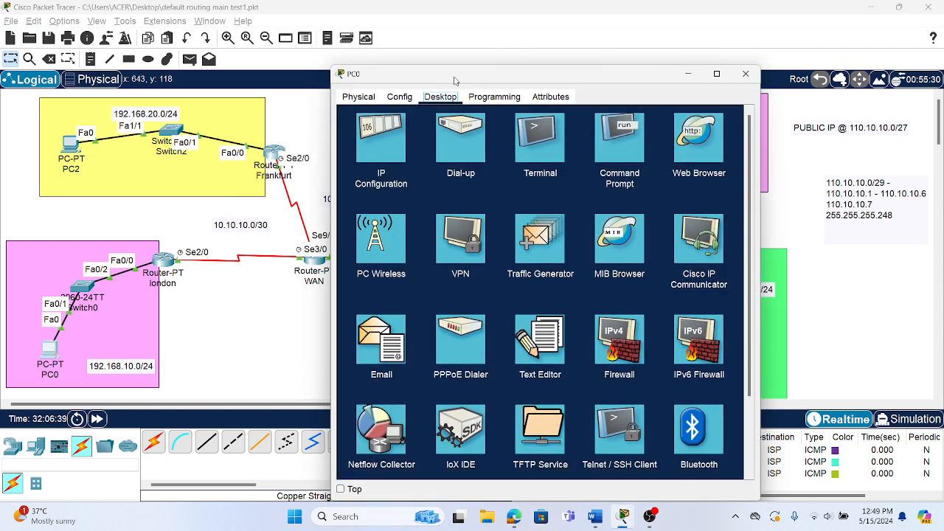
pyautogui.moveTo(456, 80); pyautogui.dragTo(139, 65)
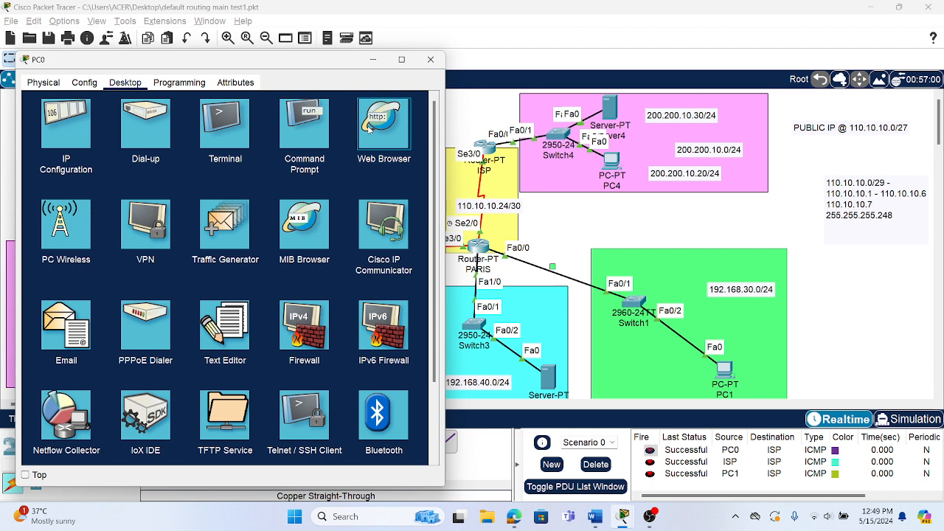
pyautogui.click(371, 129)
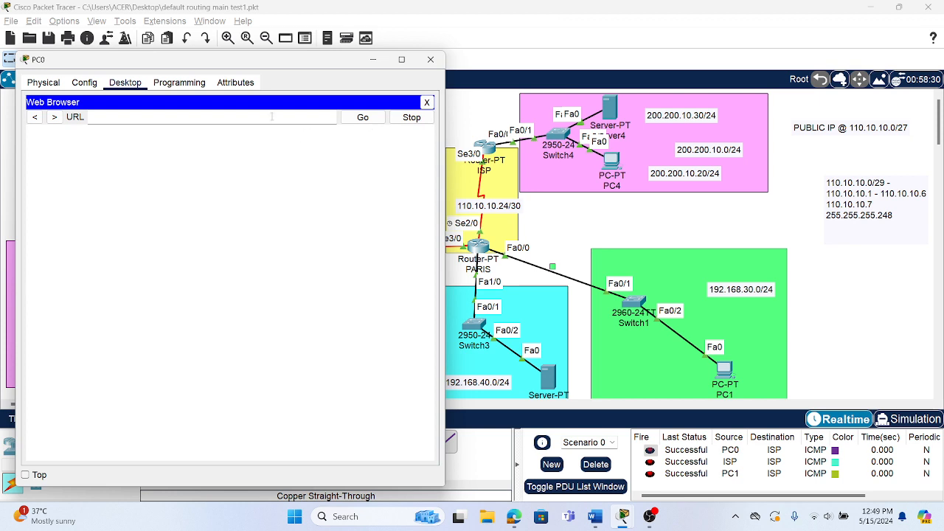
pyautogui.write('200.200.10.30')
pyautogui.press('Return')
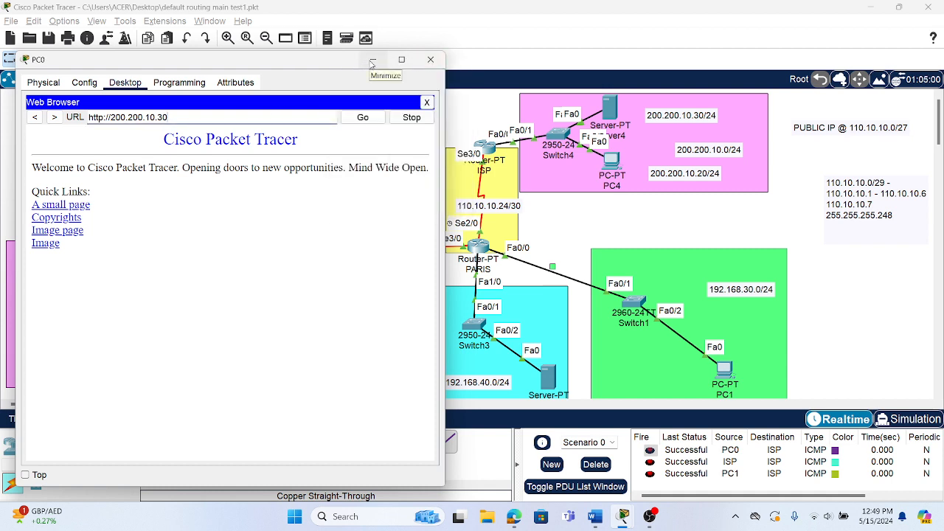
pyautogui.click(431, 59)
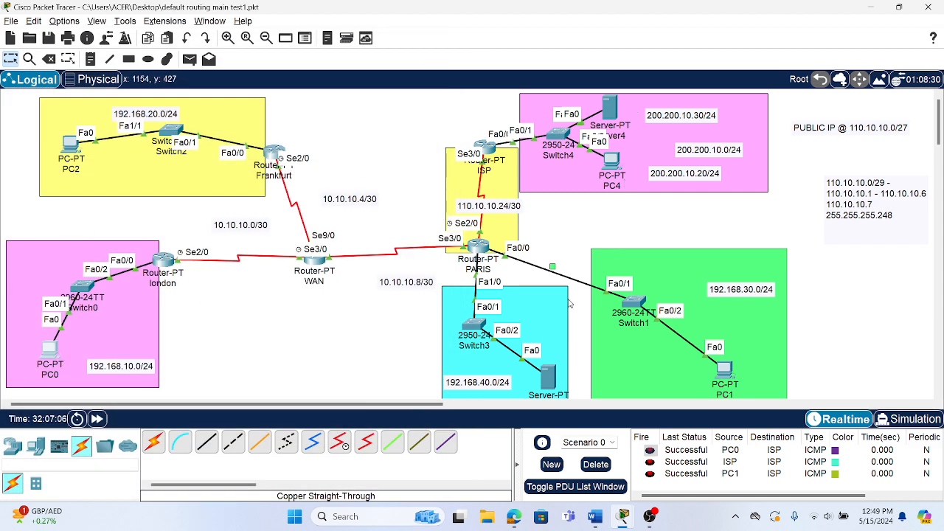
# Request the internal server's public address 110.10.10.1 in PC4's web browser and minimize PC4's window.
pyautogui.moveTo(546, 393)
pyautogui.click(608, 169)
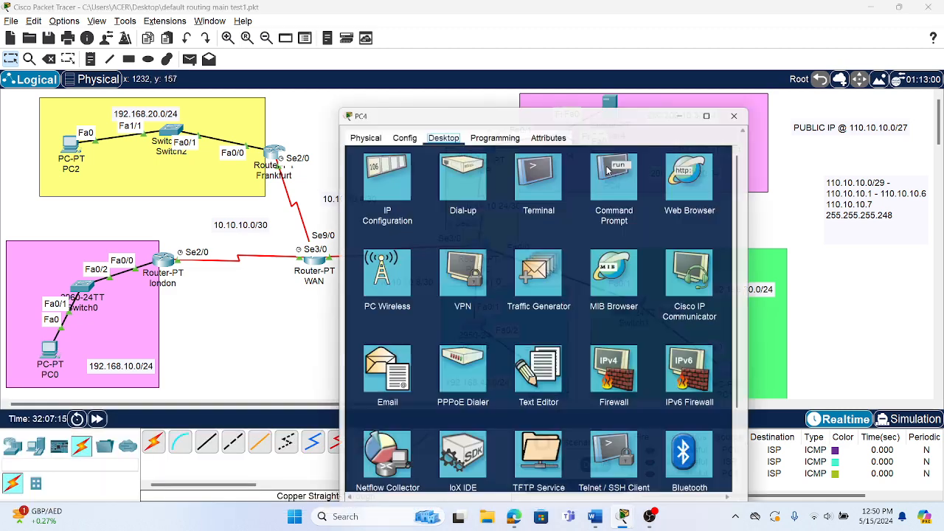
pyautogui.moveTo(601, 103); pyautogui.dragTo(254, 53)
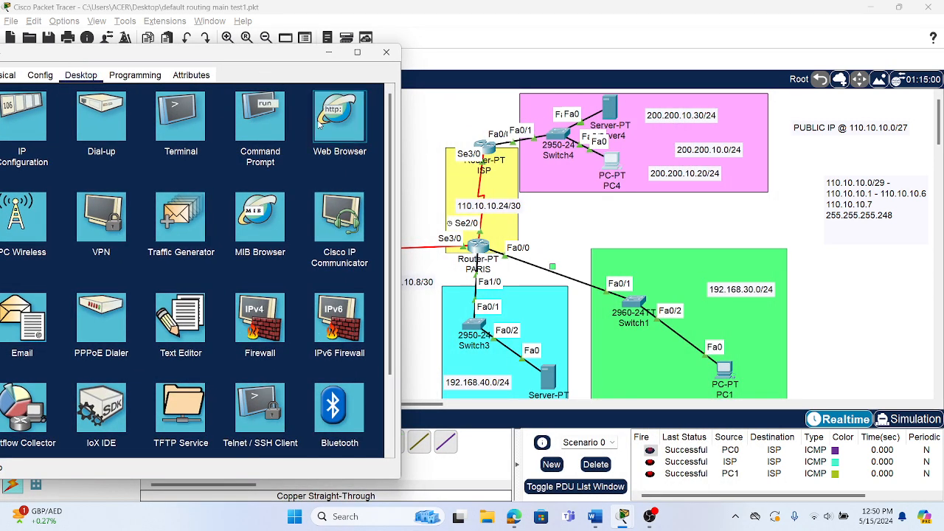
pyautogui.click(357, 130)
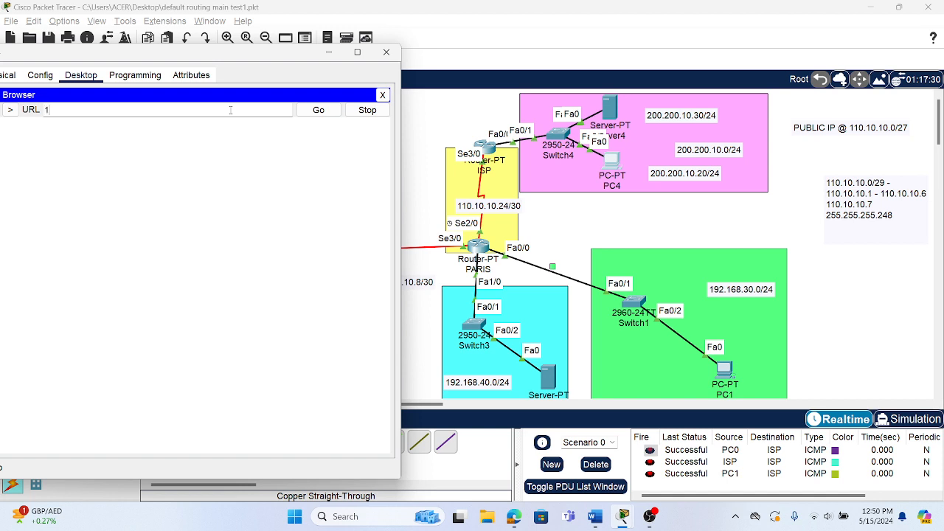
pyautogui.write('110.10.10.1')
pyautogui.press('Return')
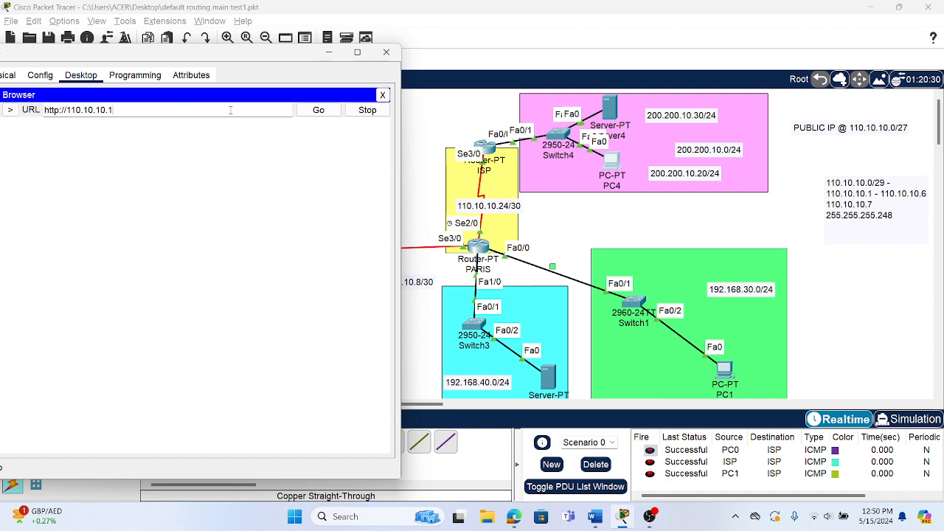
pyautogui.click(329, 52)
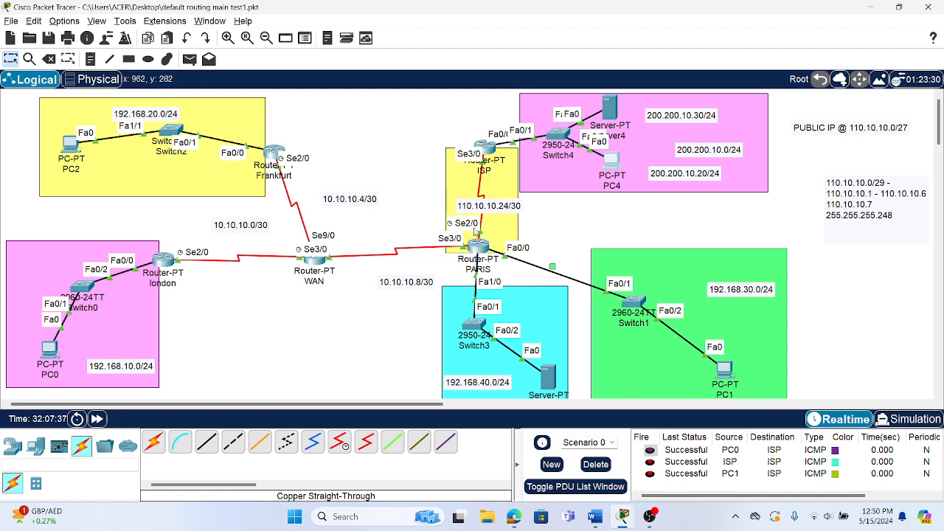
# Enter privileged mode on the PARIS router and examine its NAT translations with "sh ip nat tr".
pyautogui.click(484, 251)
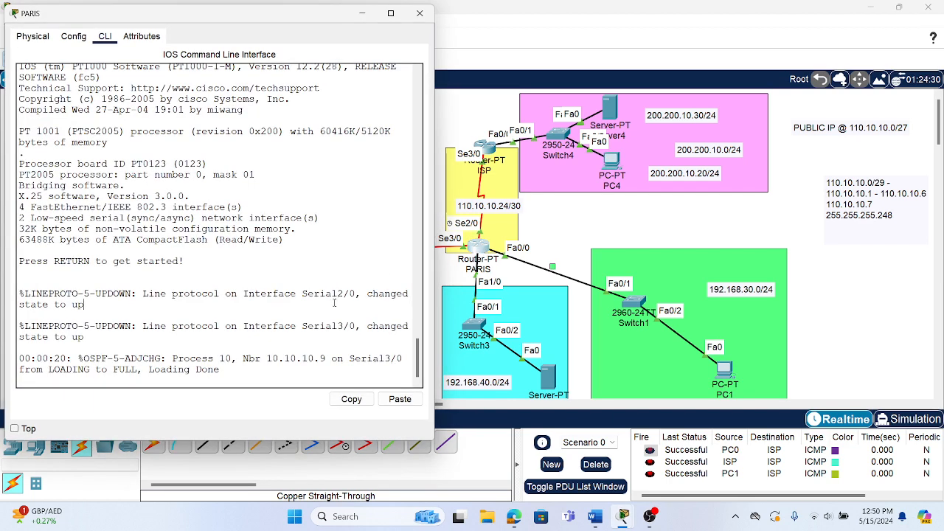
pyautogui.press('Return')
pyautogui.press('Return')
pyautogui.write('er>e')
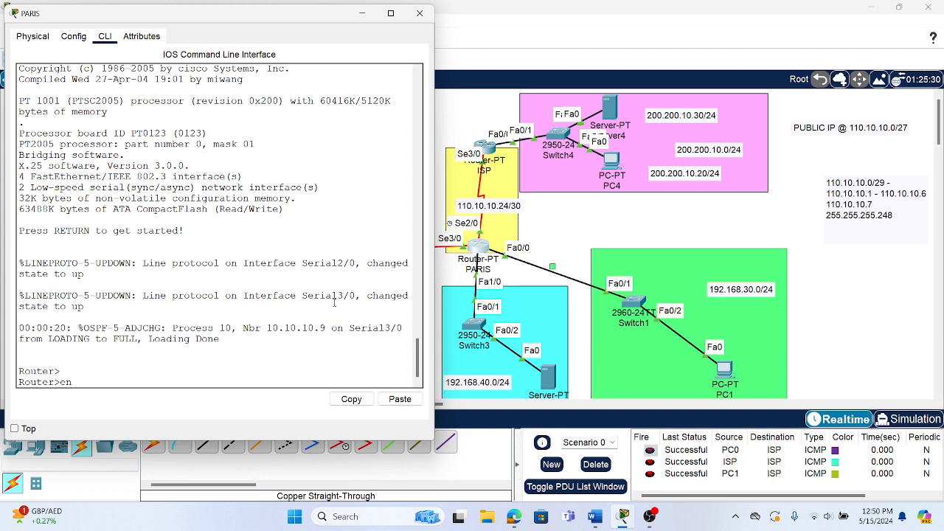
pyautogui.write('n')
pyautogui.press('Return')
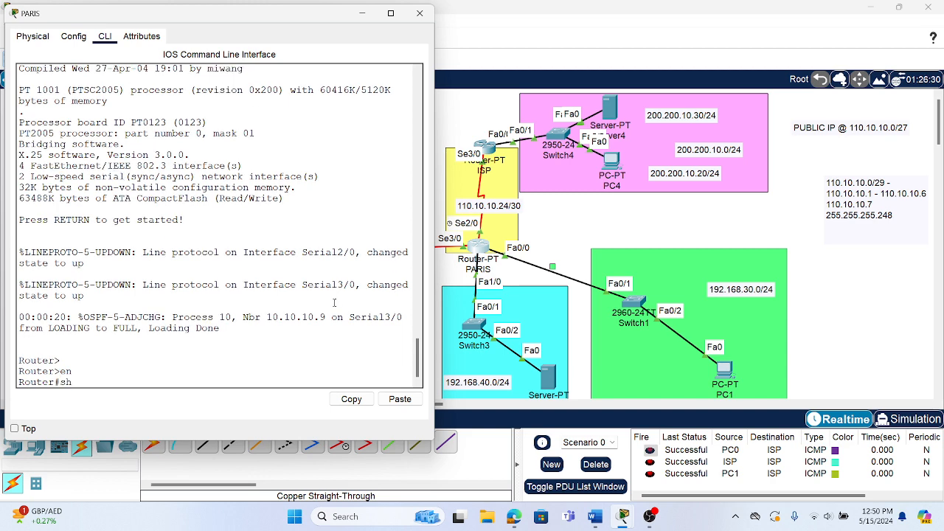
pyautogui.write('sh na')
pyautogui.write('p')
pyautogui.press('Return')
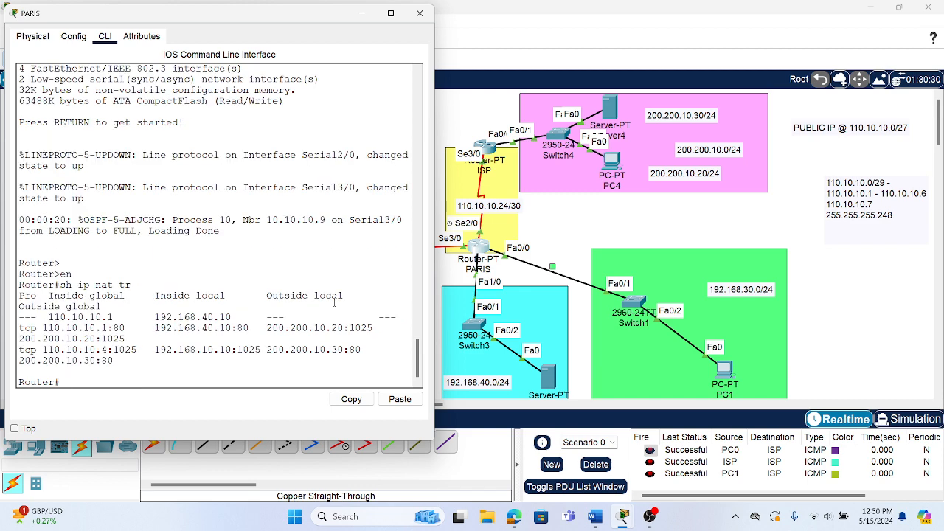
pyautogui.click(392, 13)
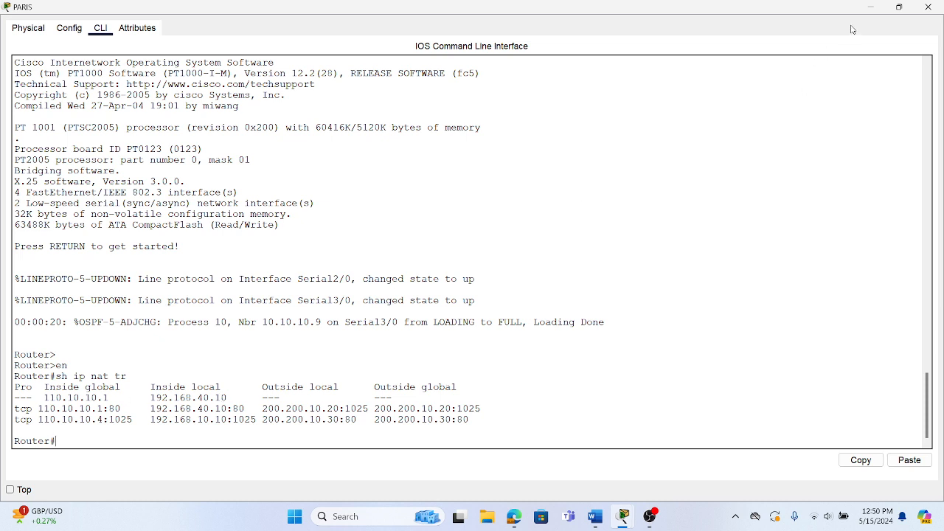
pyautogui.click(873, 9)
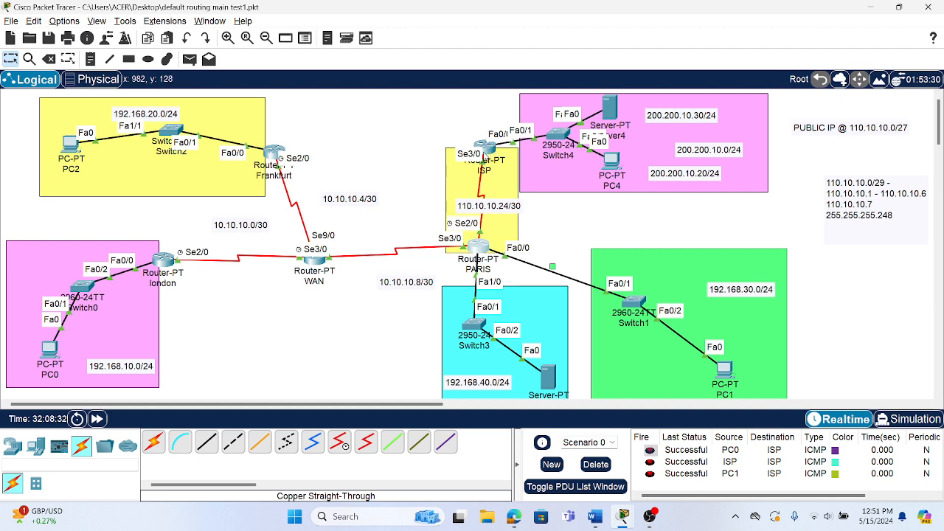
pyautogui.moveTo(484, 157)
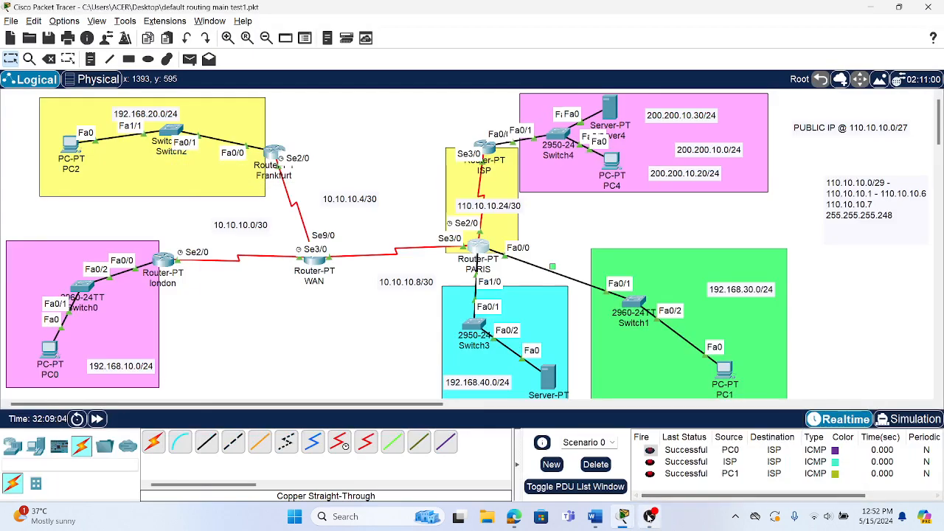
pyautogui.click(649, 516)
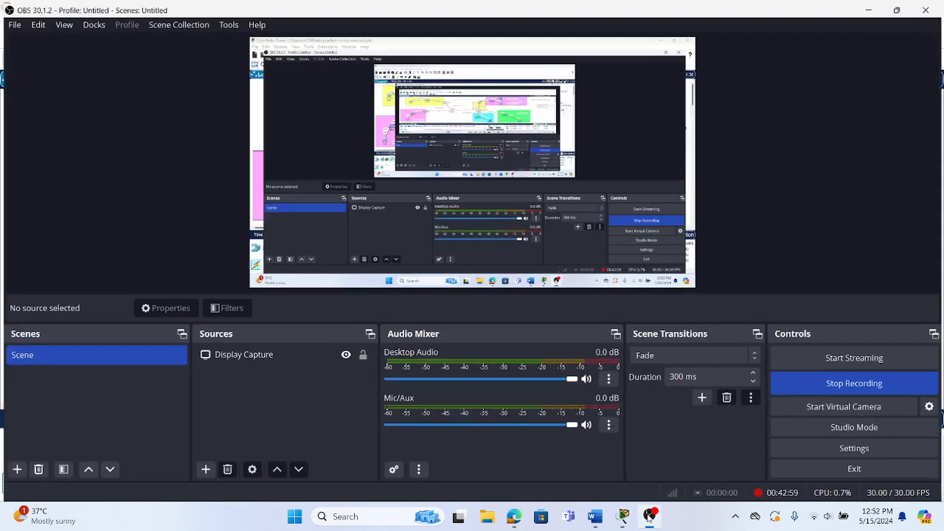